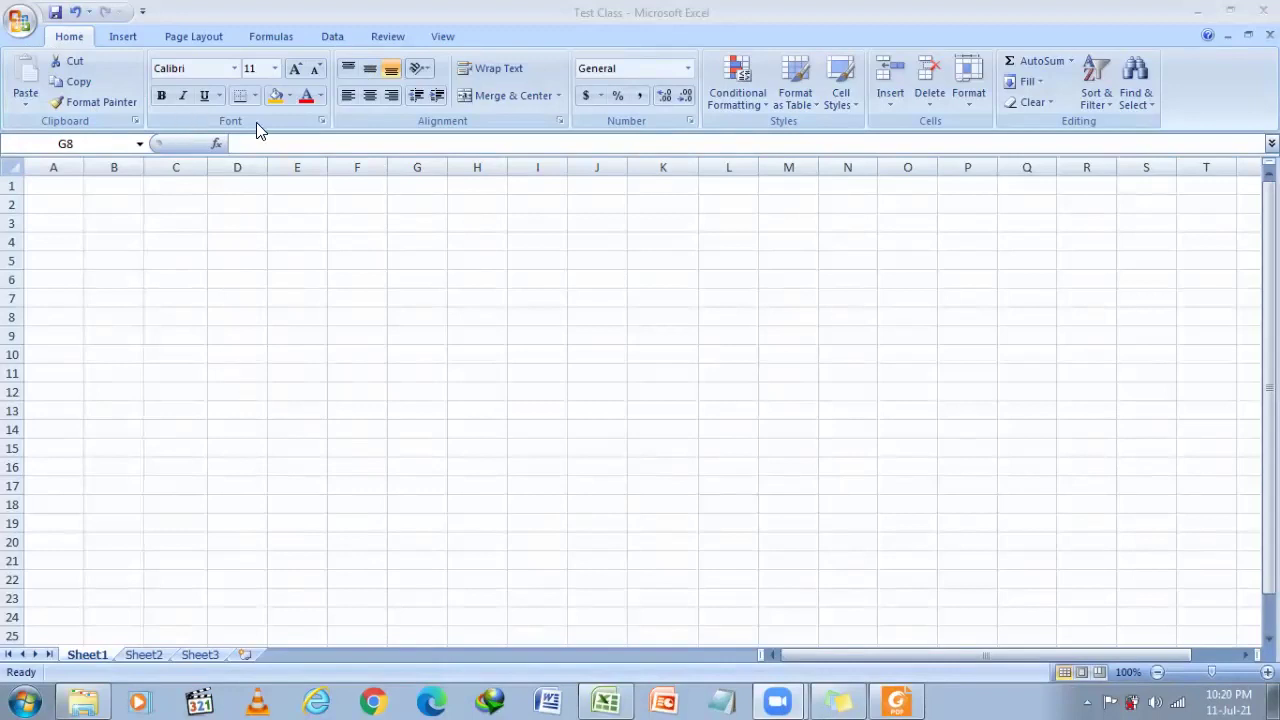
Step: Enter the title "HOW TO SUM In SpREADSHEET" in cell G2
click(433, 202)
text(HOW TO SUM)
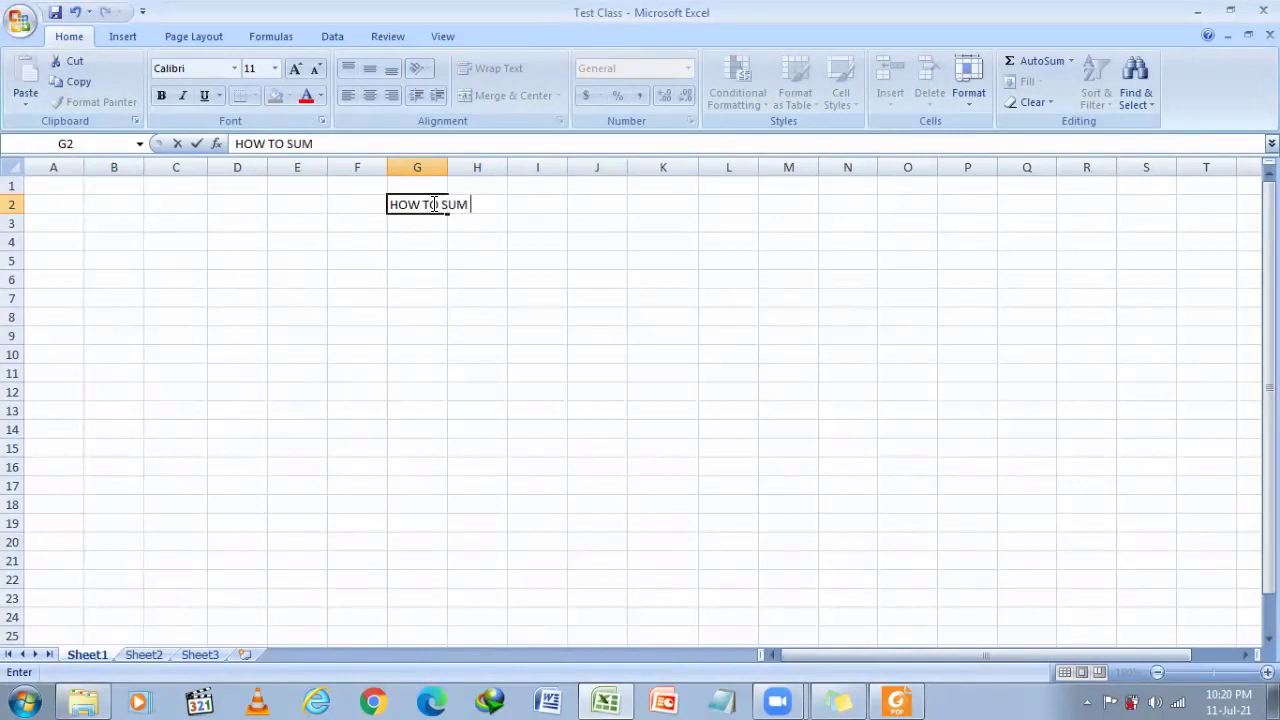
text( In SpREADS)
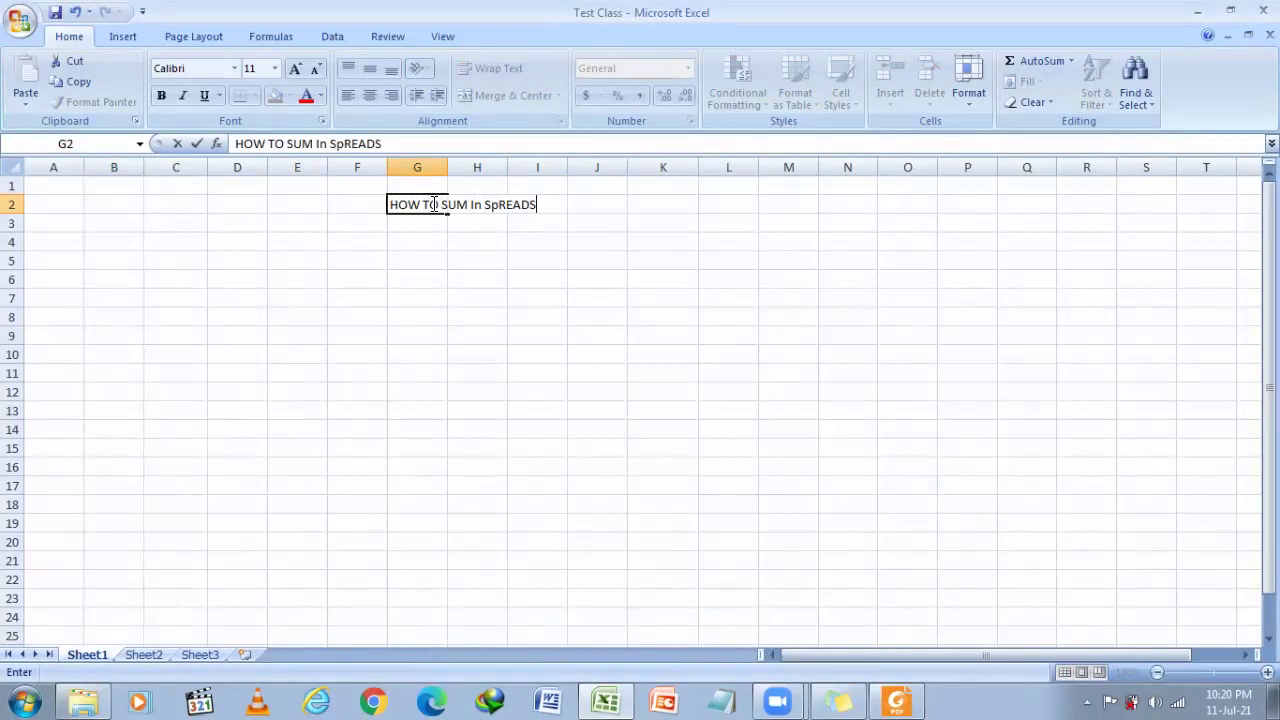
text(HEET)
click(535, 276)
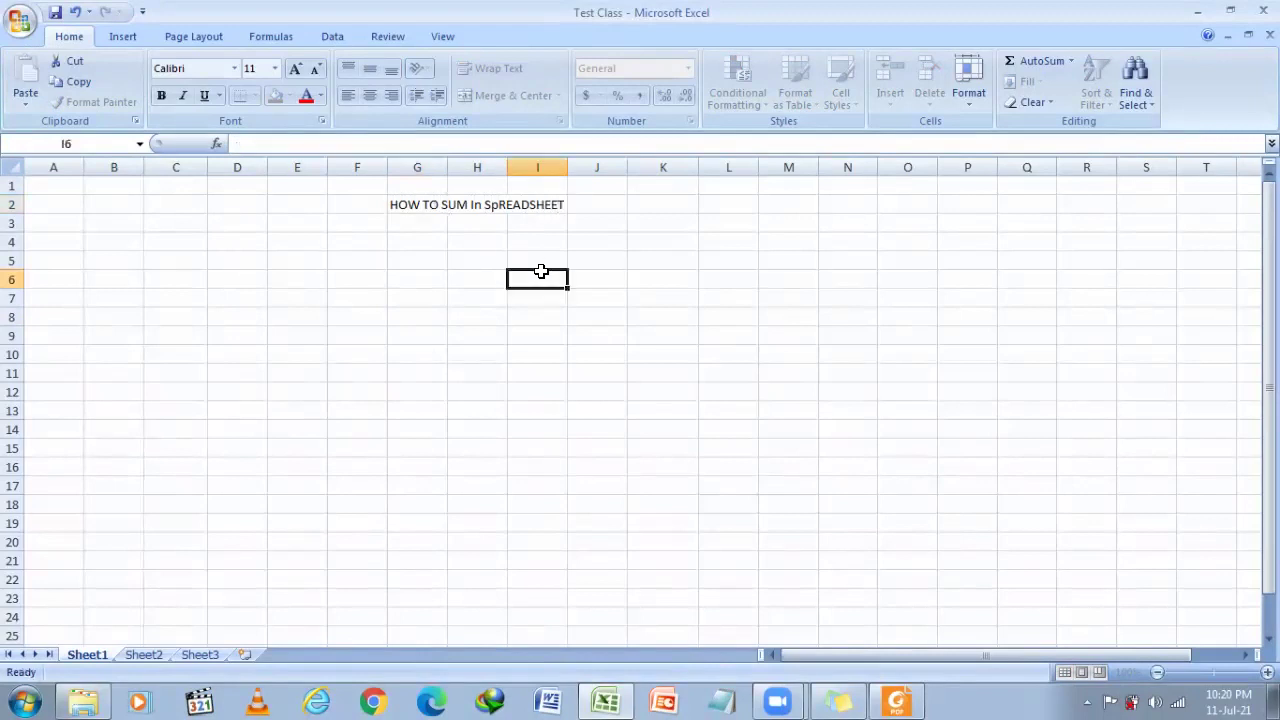
Step: Merge and center the title across cells G2:I2
click(425, 204)
key(shift+Right)
key(shift+Right)
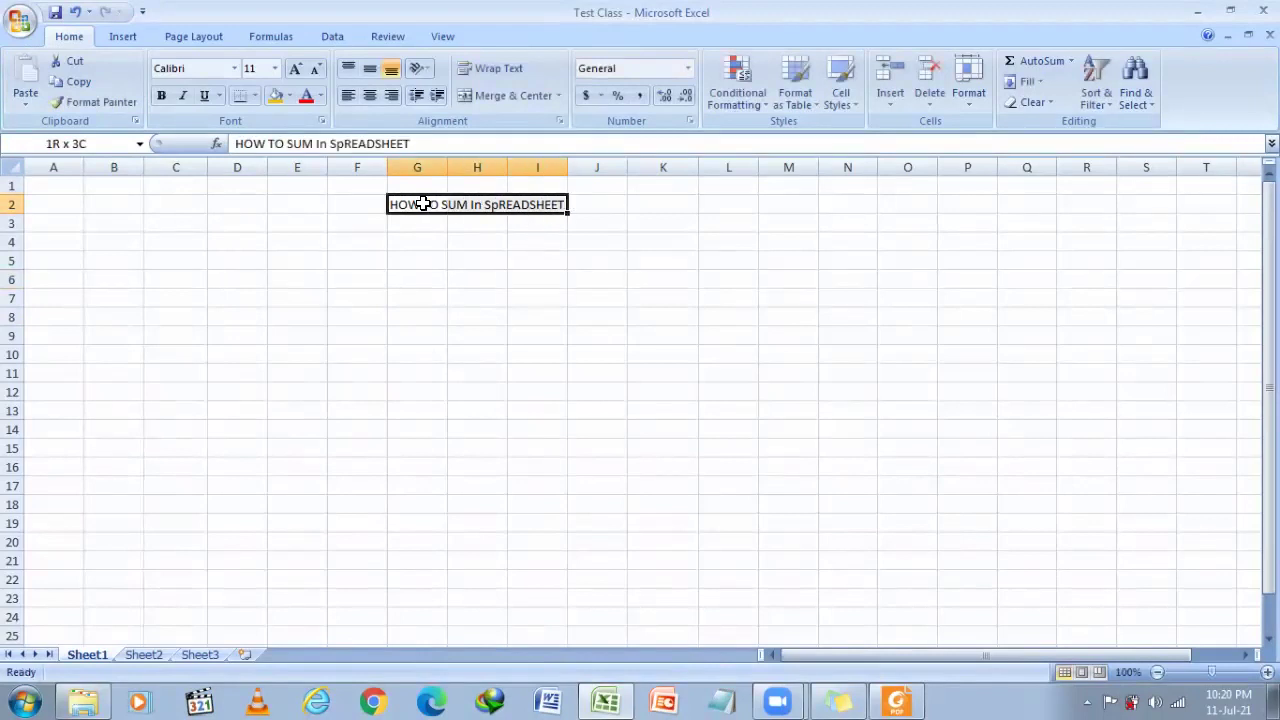
click(512, 97)
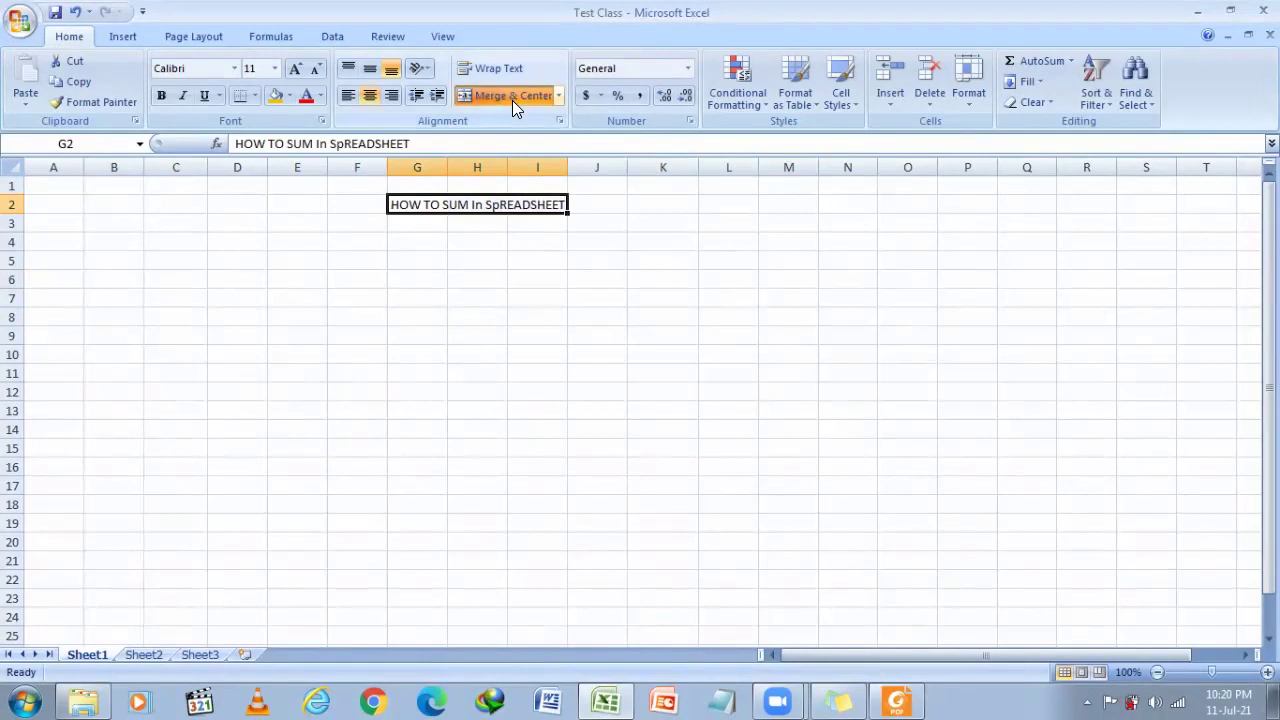
click(461, 296)
Step: Enter the numbers 10, 5, 6 and 4 down column G in cells G5:G8
click(409, 262)
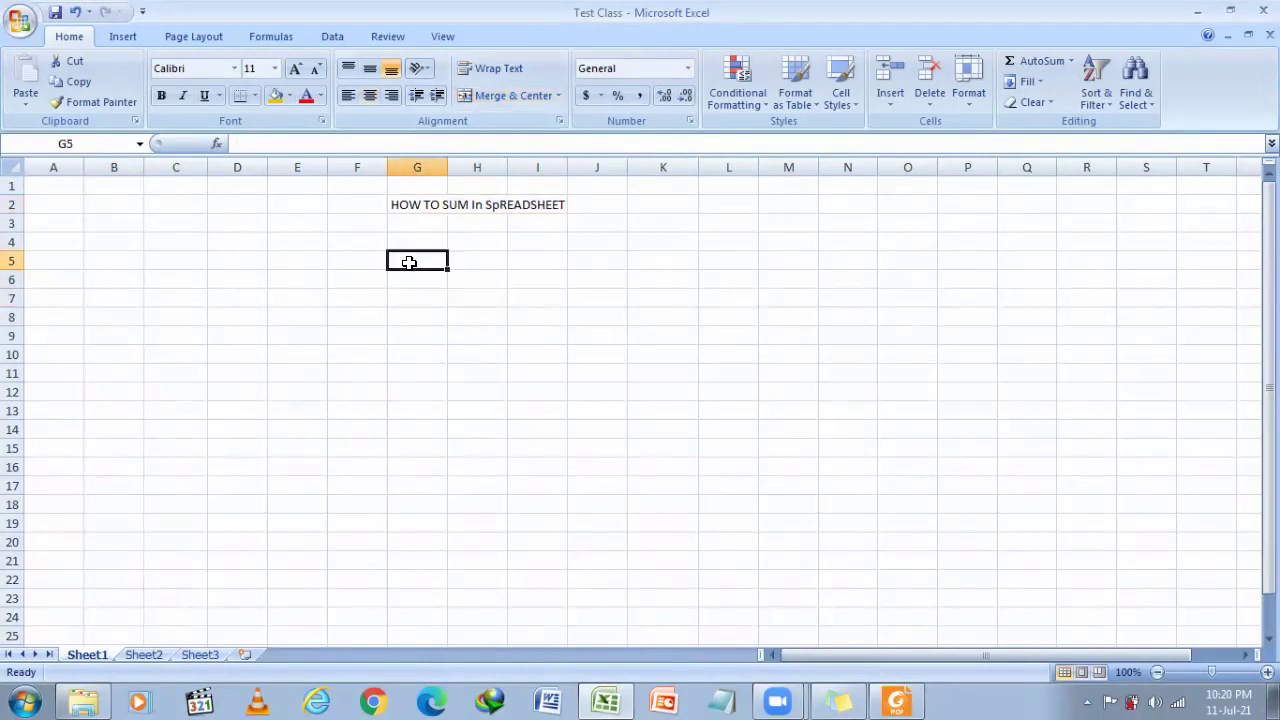
text(10)
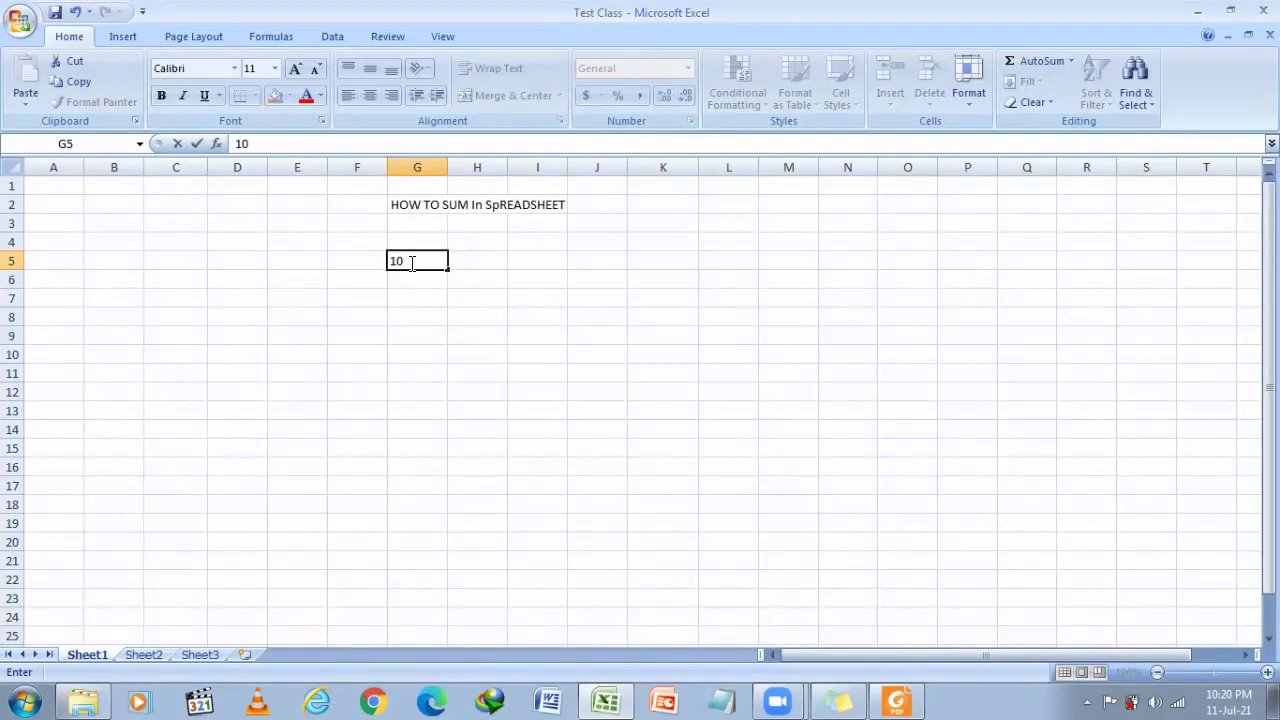
key(Return)
text(5)
key(Return)
text(6)
key(Return)
text(4)
key(Return)
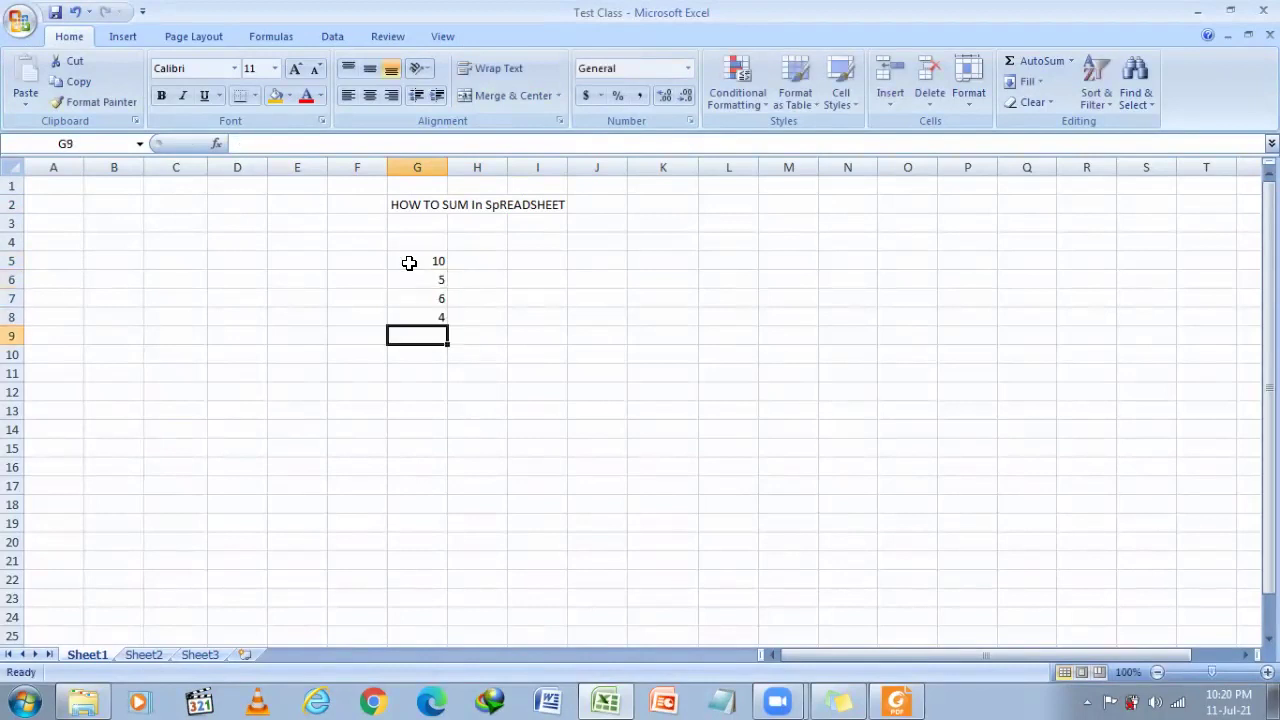
Step: Continue column G with 22200, 343 and 5 in G9:G11, leave G12 blank, and enter 3 and 2 in G13:G14
text(22200)
key(Return)
text(343)
key(Return)
text(5)
key(Return)
key(Return)
text(3)
key(Return)
text(2)
key(Return)
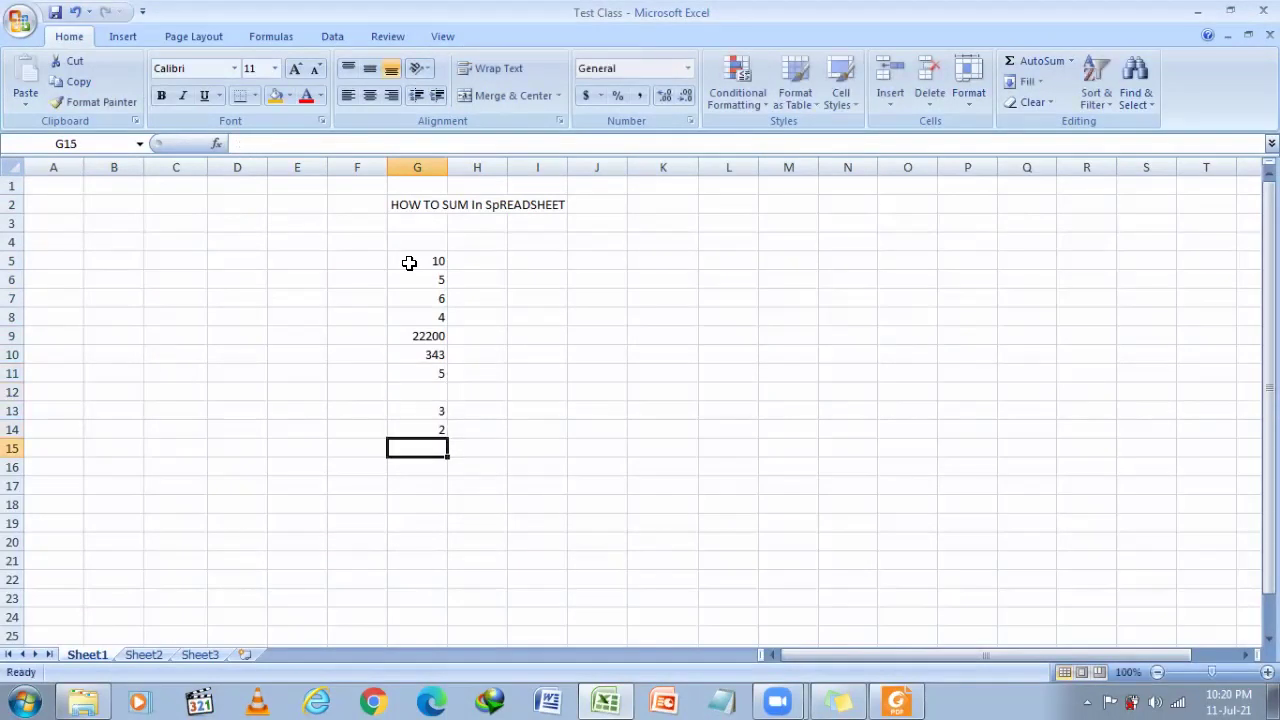
click(533, 340)
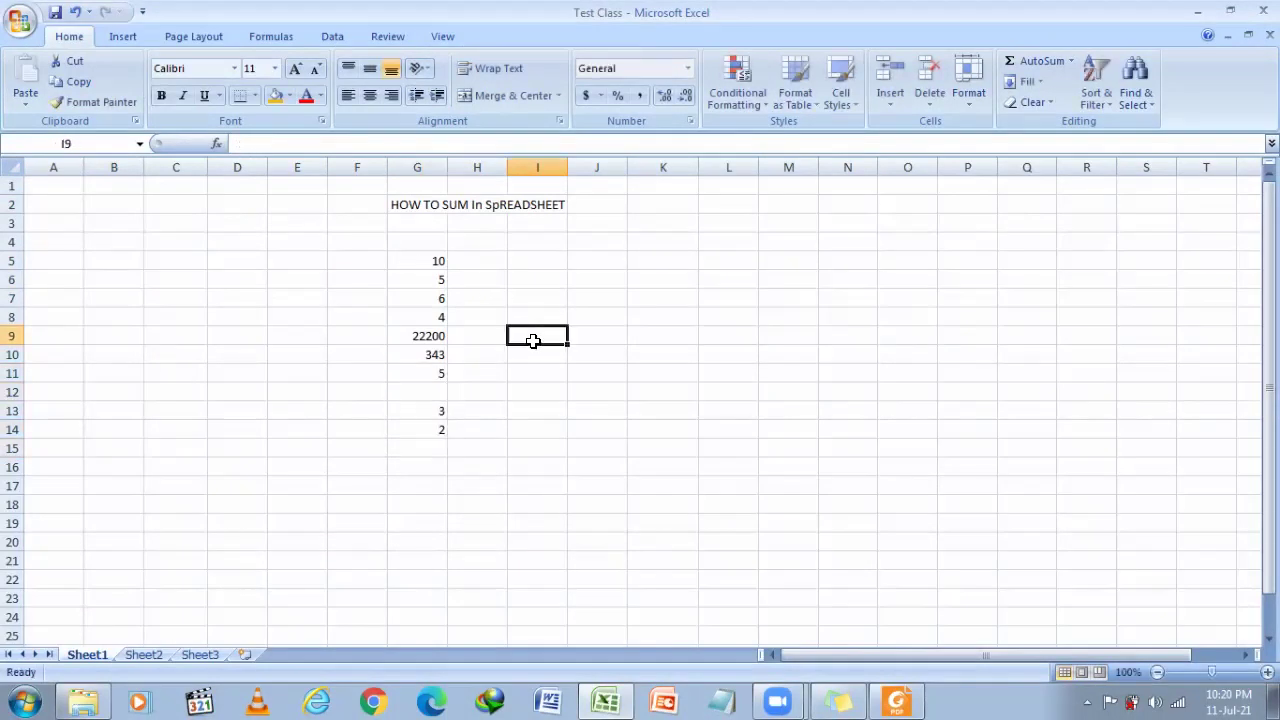
Step: Enter the label "TOTAL" in cell F15
click(414, 258)
drag(431, 259, 417, 423)
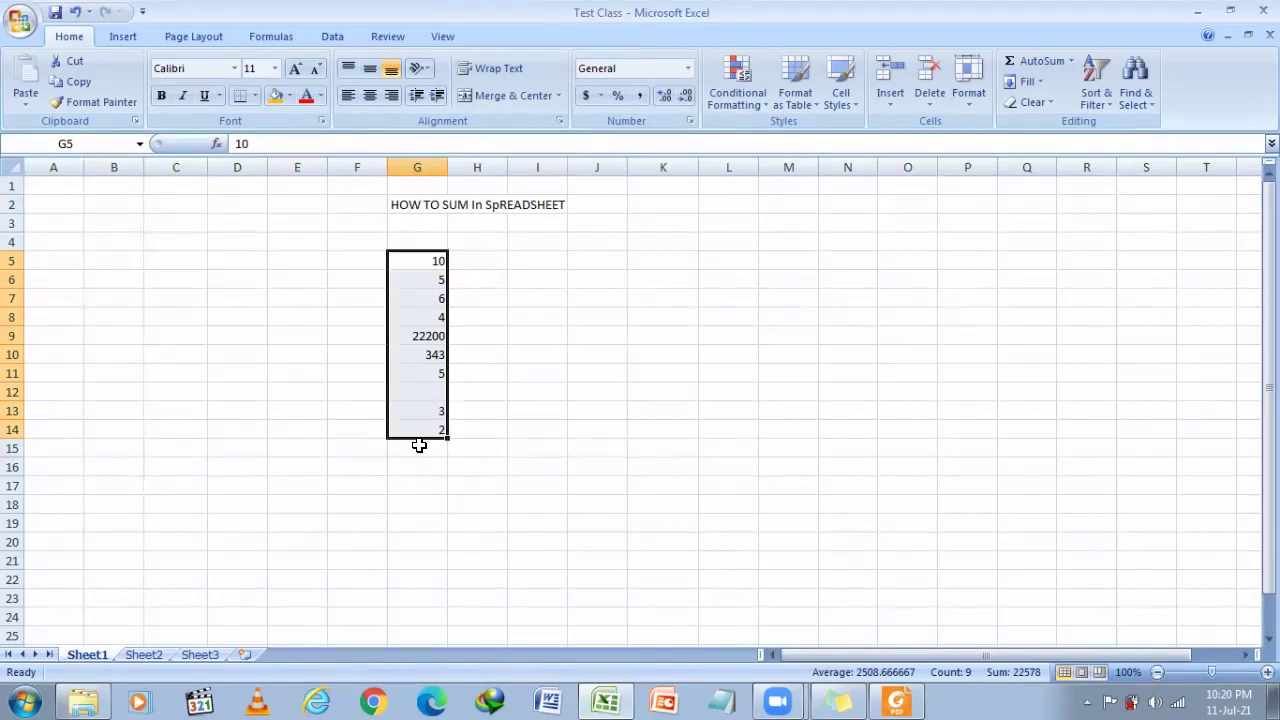
click(425, 477)
click(343, 467)
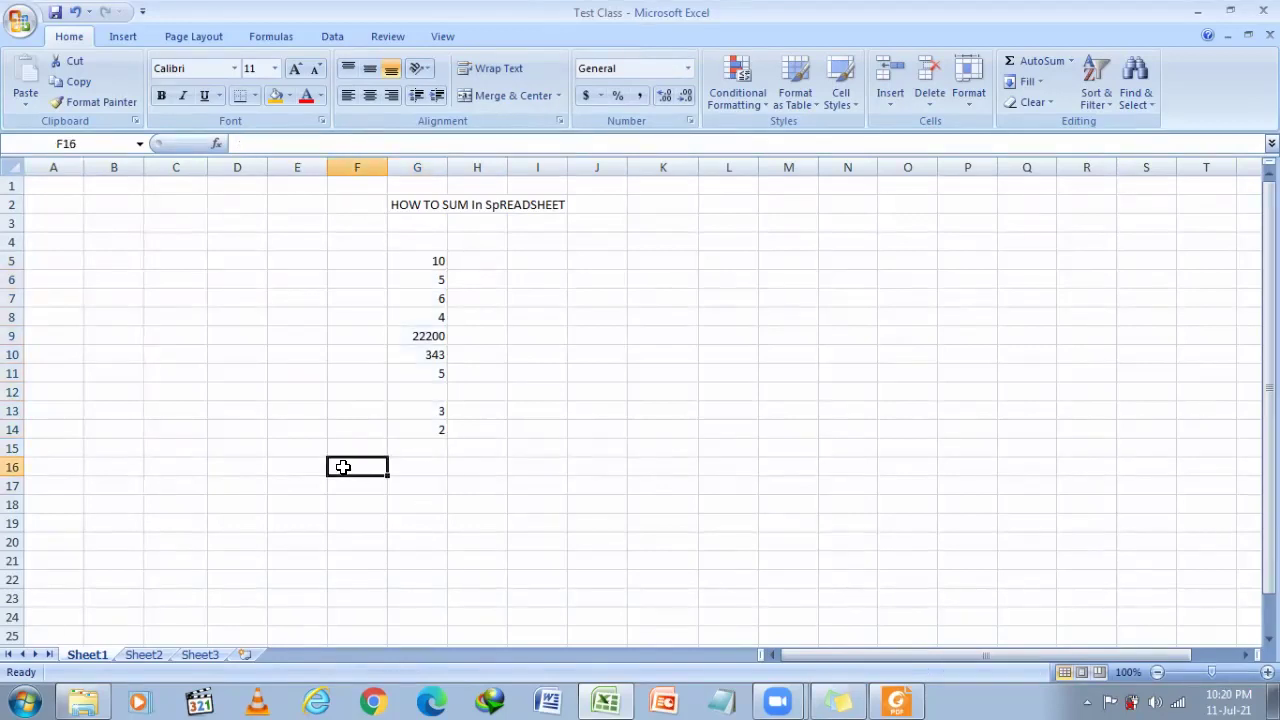
click(361, 445)
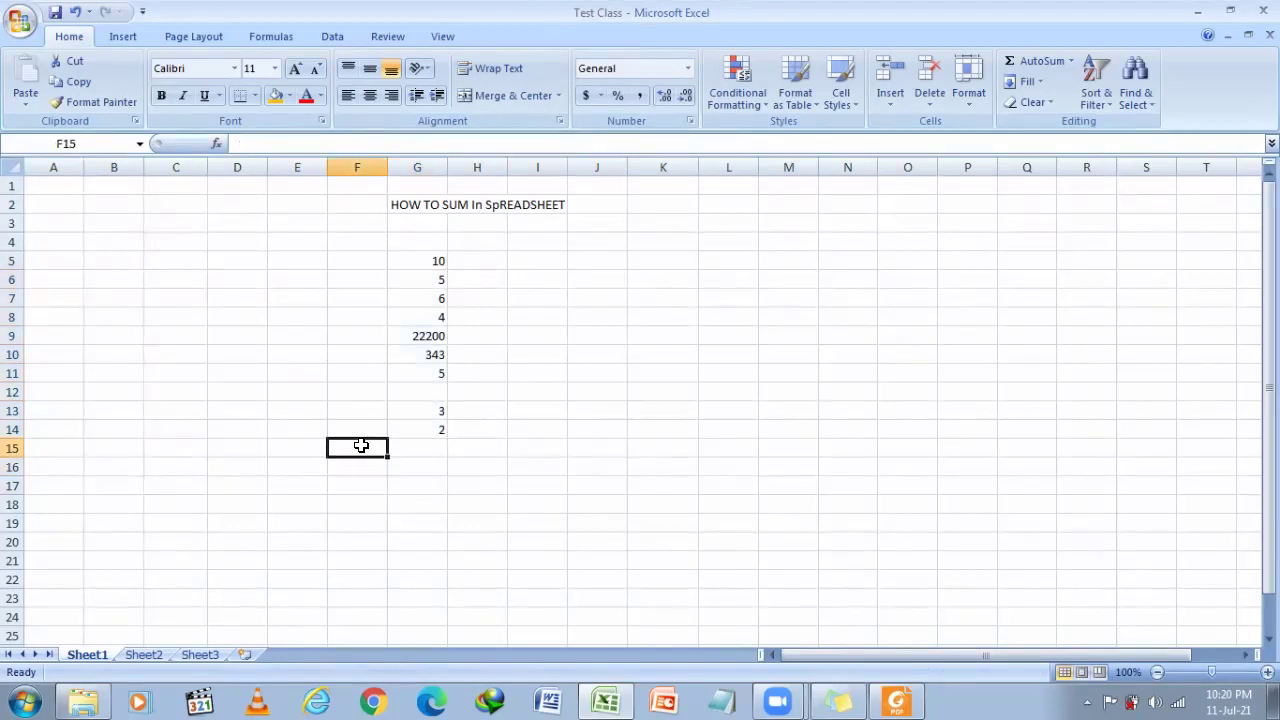
text(TOTAL)
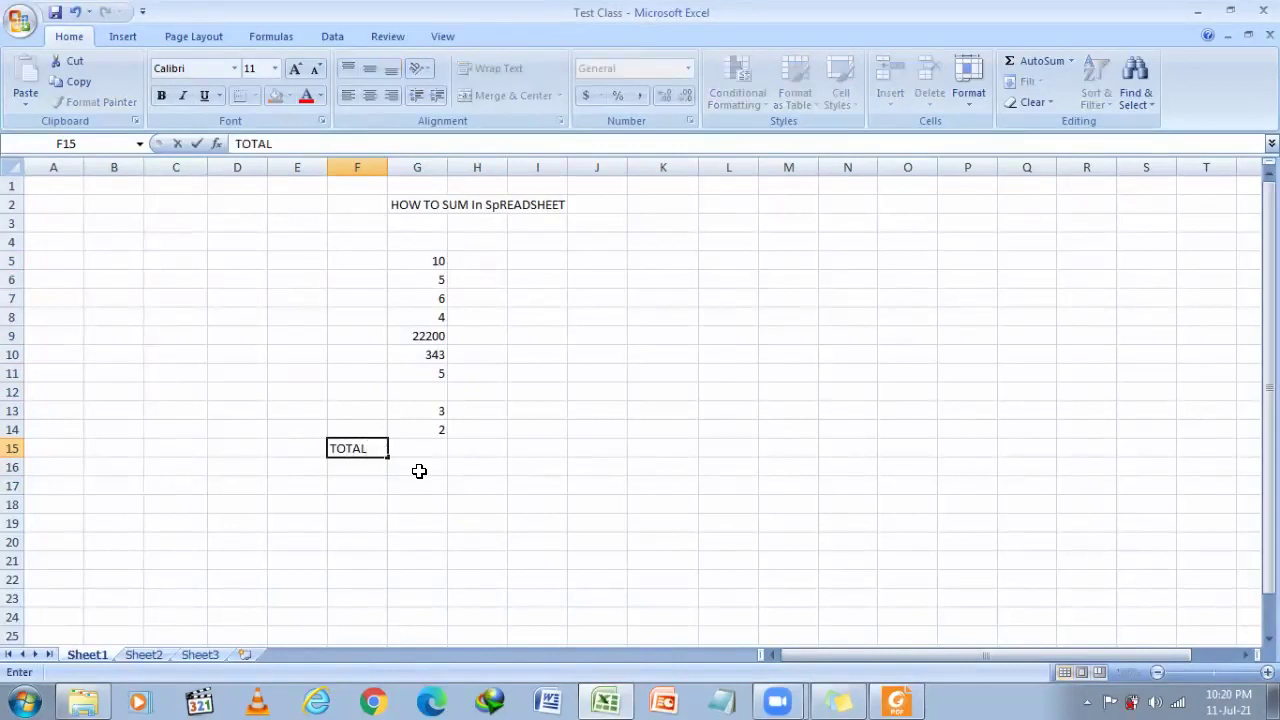
click(418, 468)
Step: Total the numbers in G5:G14 with AutoSum into G15 and check the cell's formula
click(430, 453)
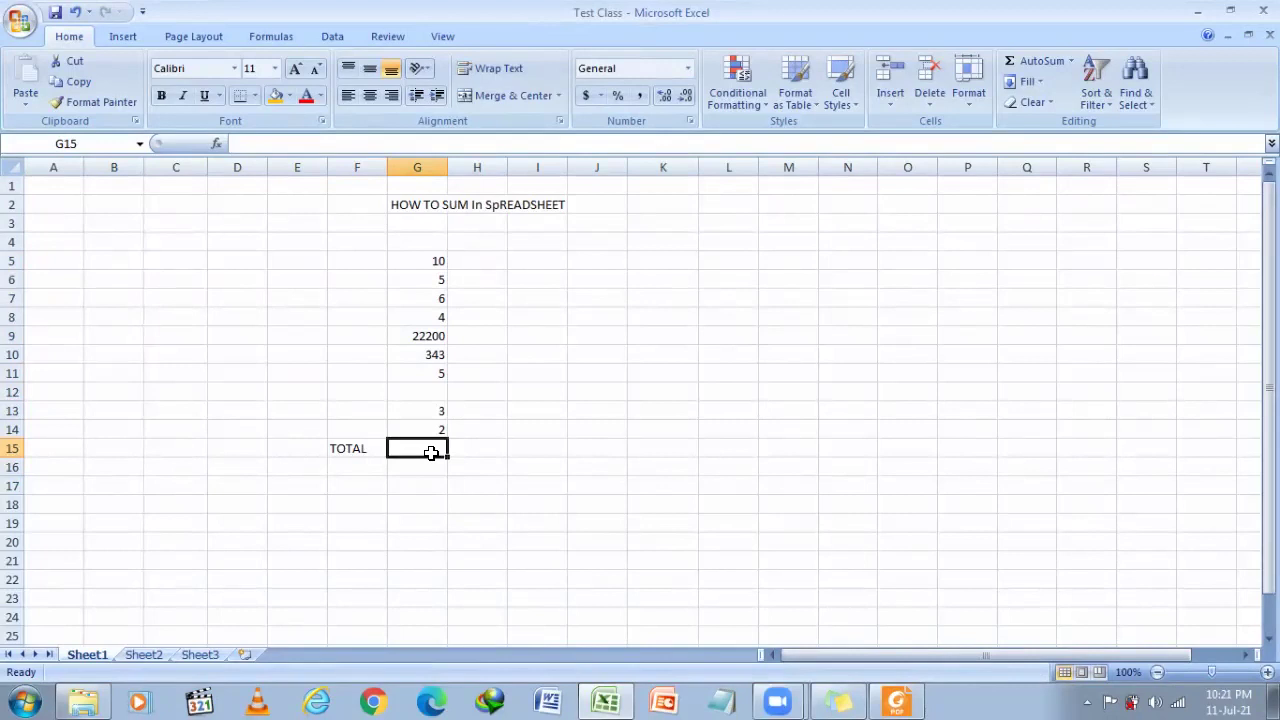
click(425, 262)
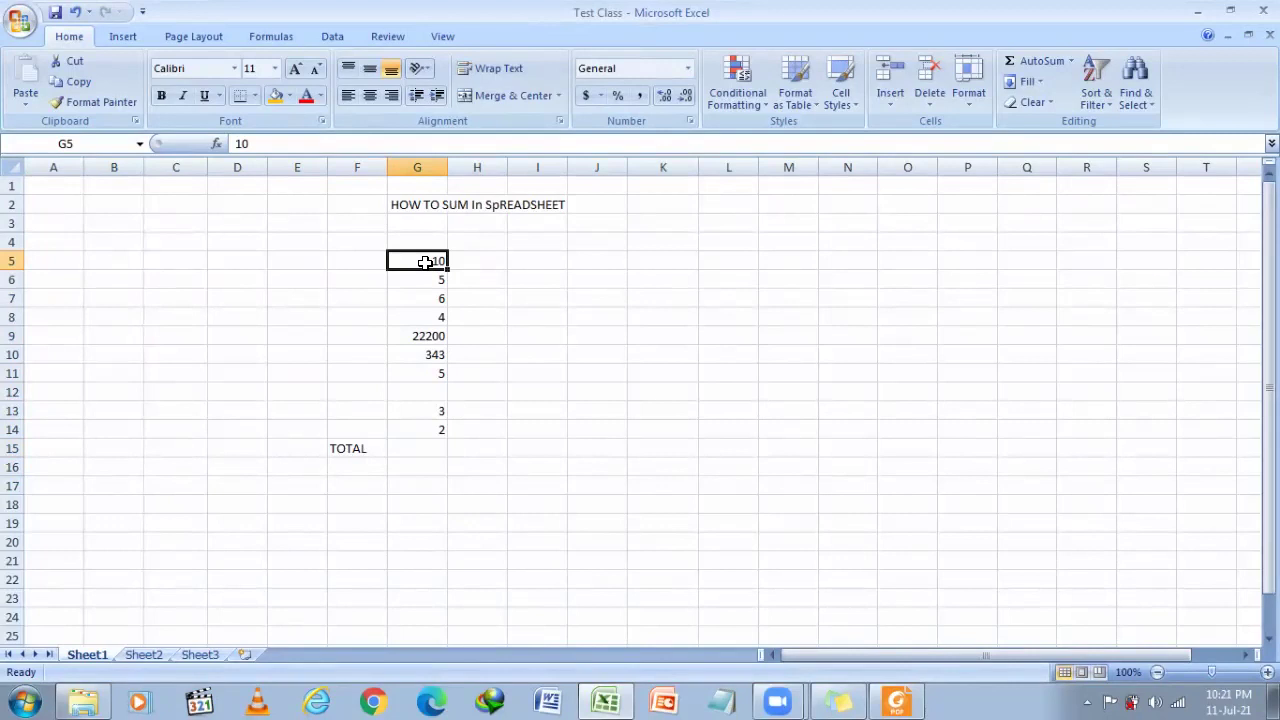
drag(425, 262, 440, 428)
click(560, 281)
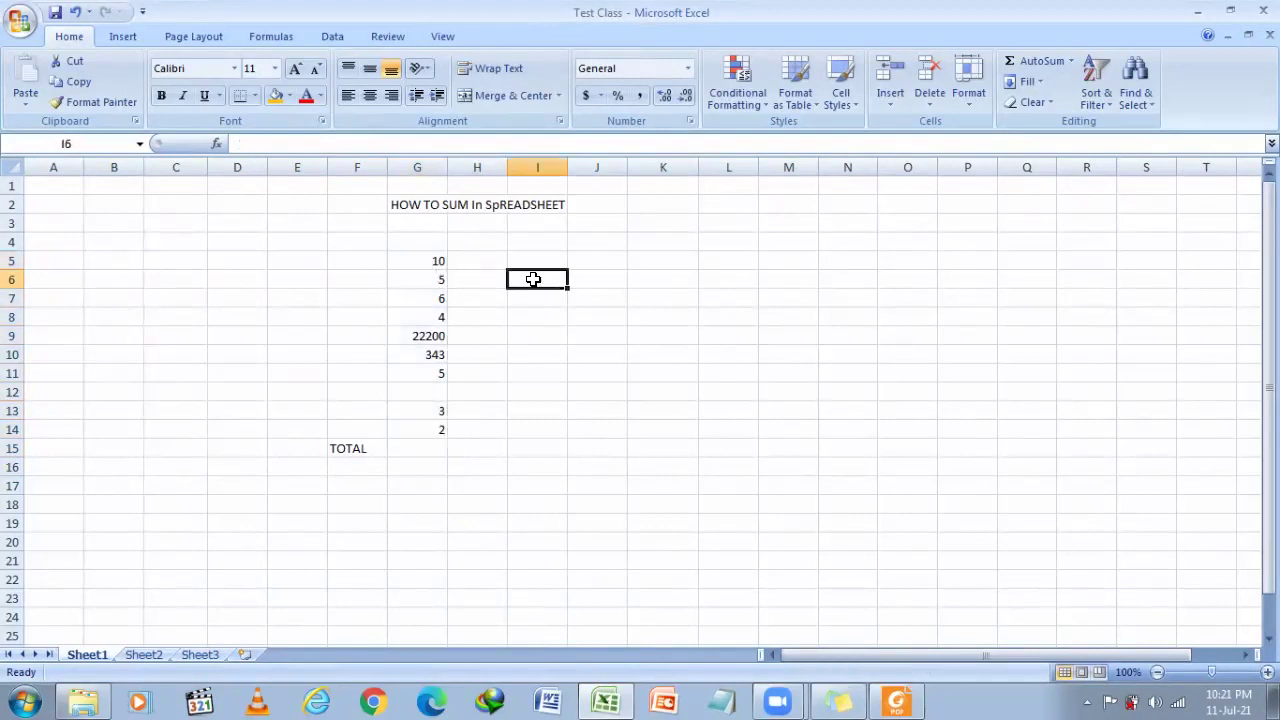
drag(413, 261, 423, 421)
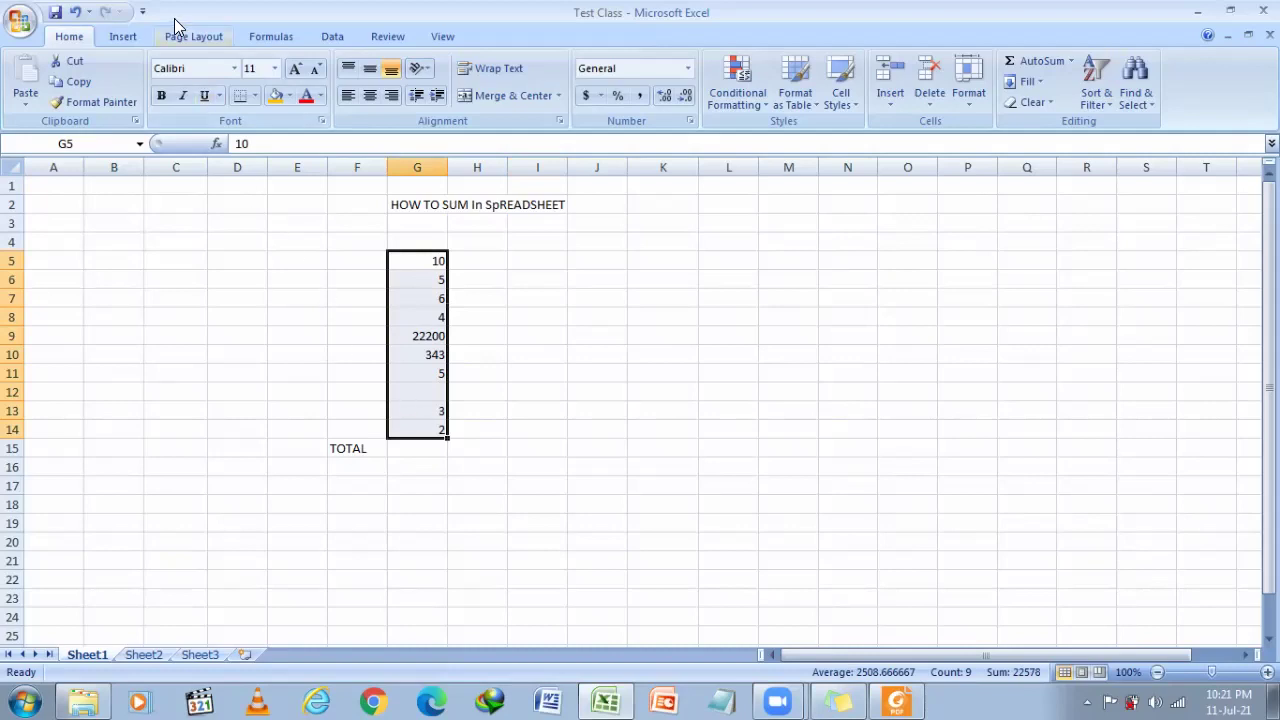
click(266, 37)
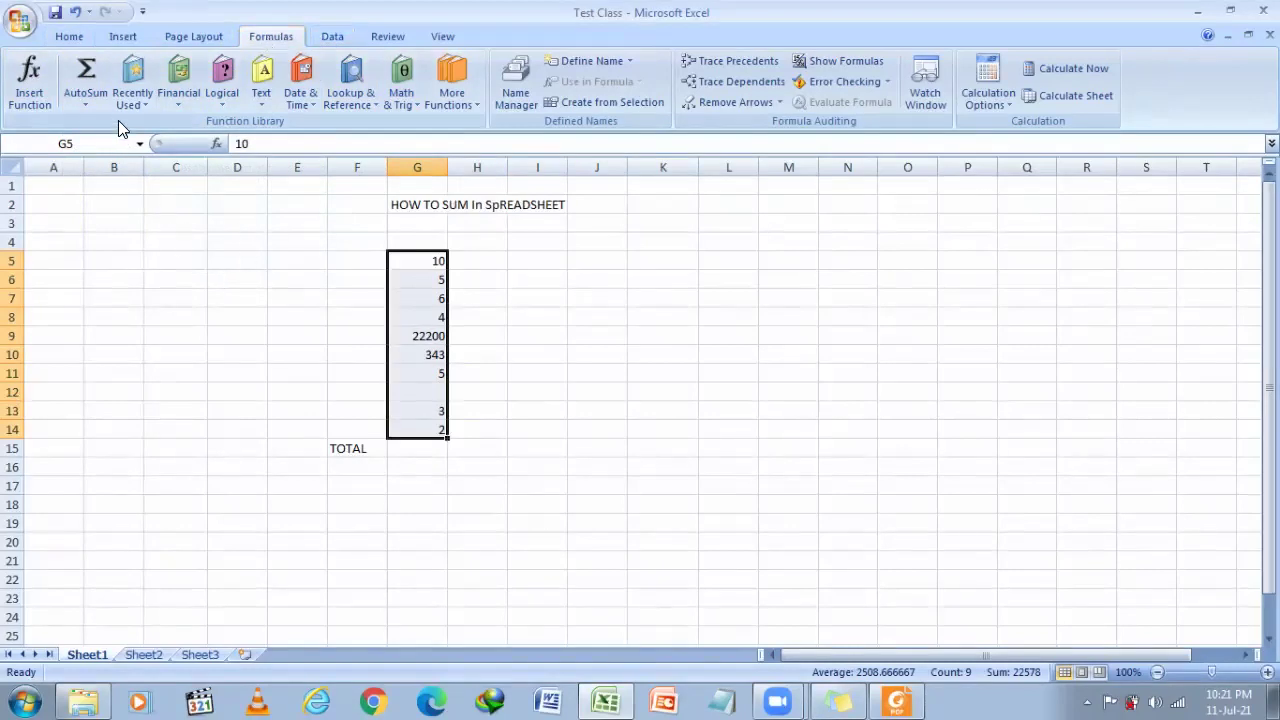
click(76, 66)
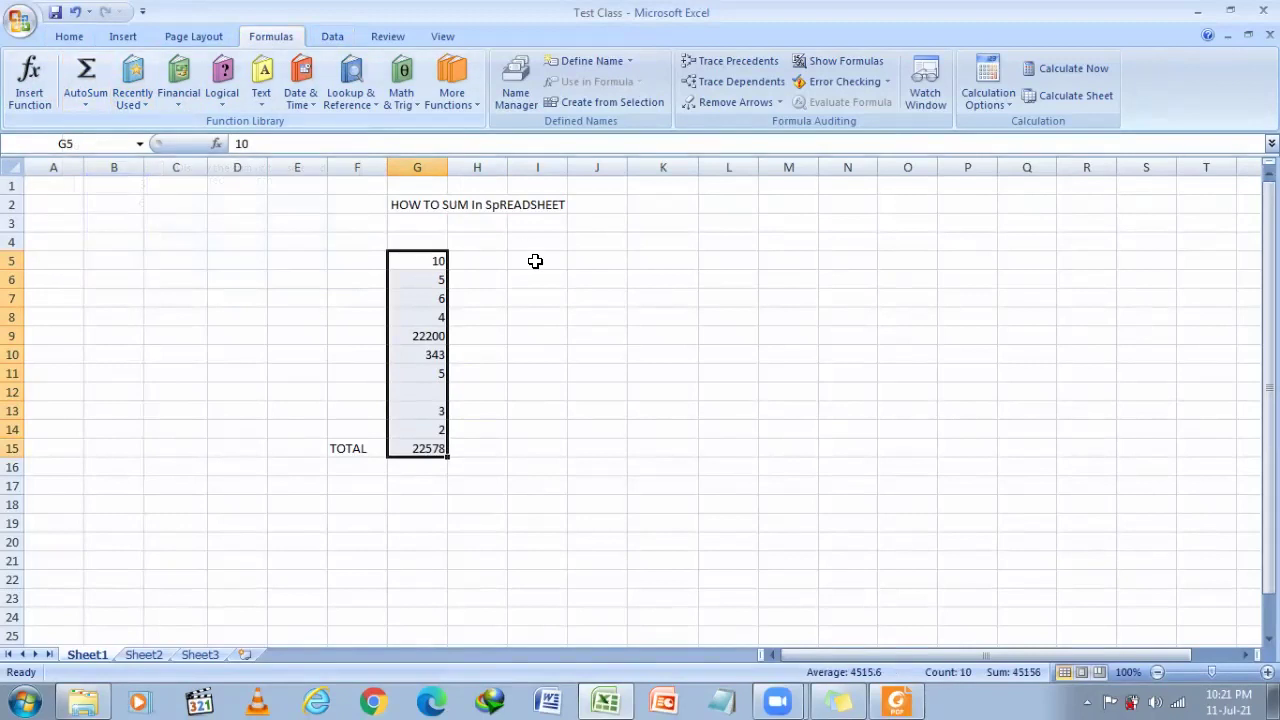
click(490, 454)
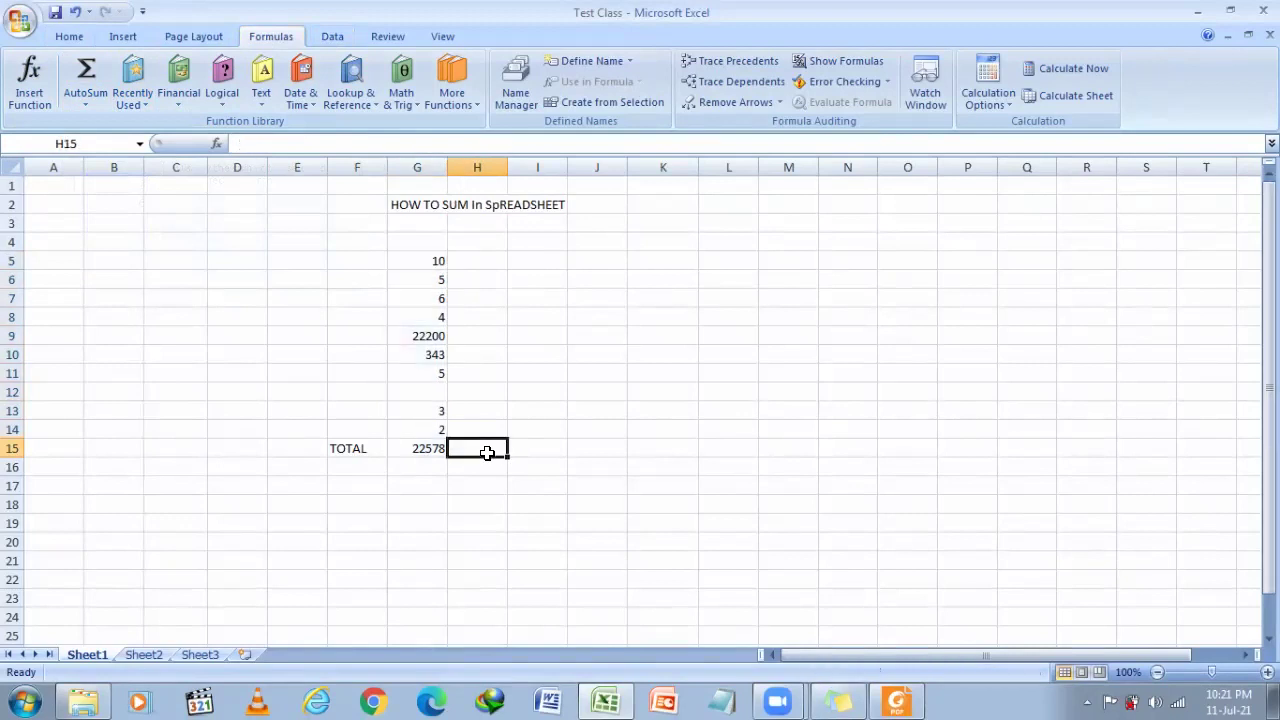
click(400, 462)
click(421, 450)
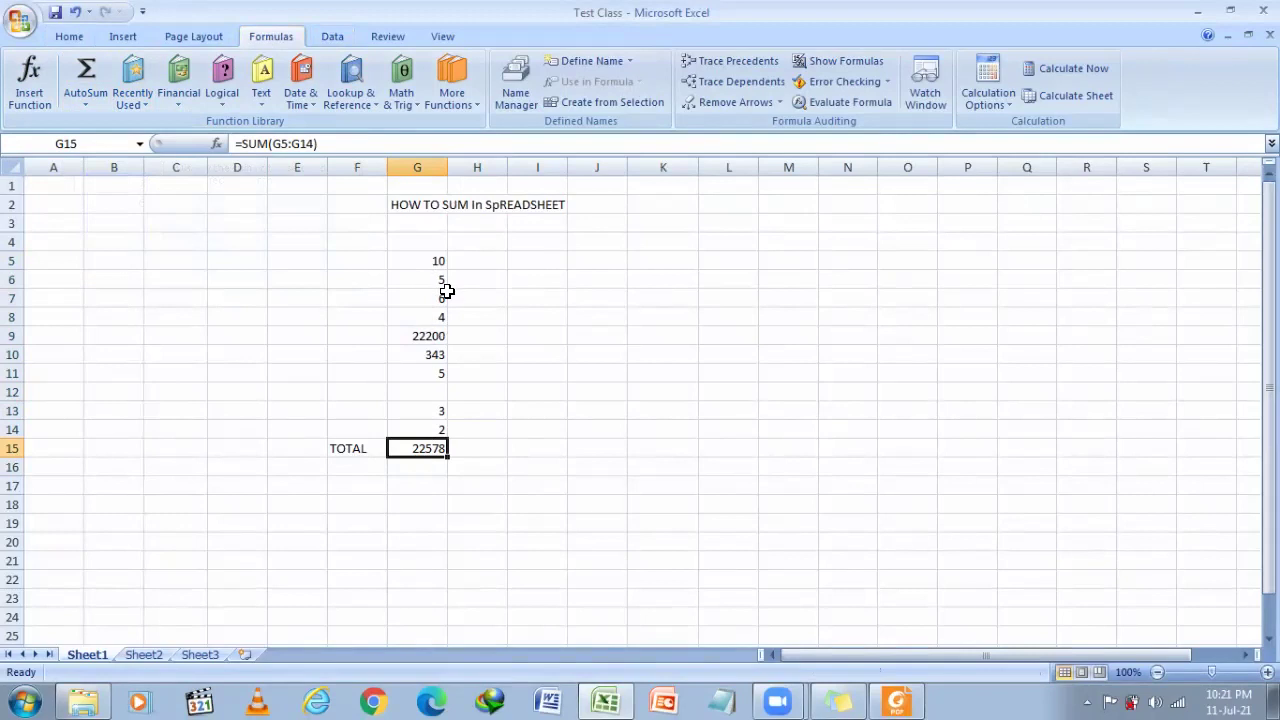
Step: Change the value in G9 to 10 and enter 10 in the blank cell G12
click(425, 337)
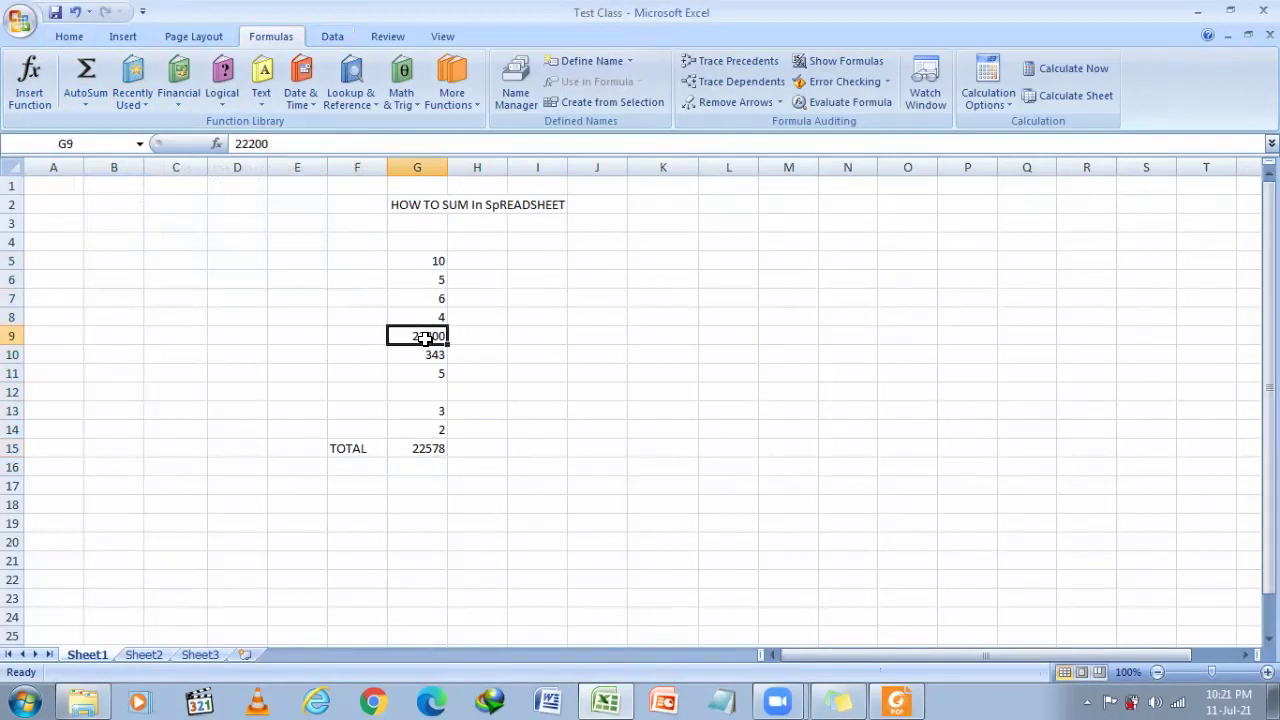
text(10)
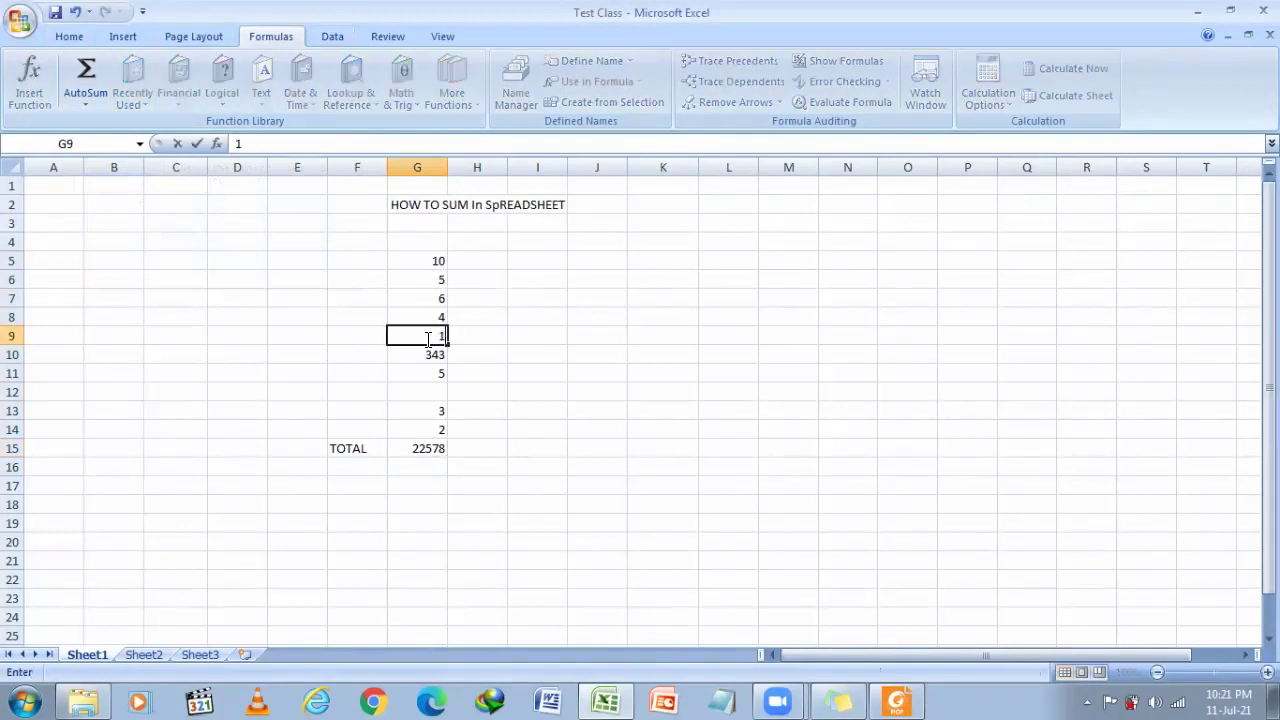
click(498, 378)
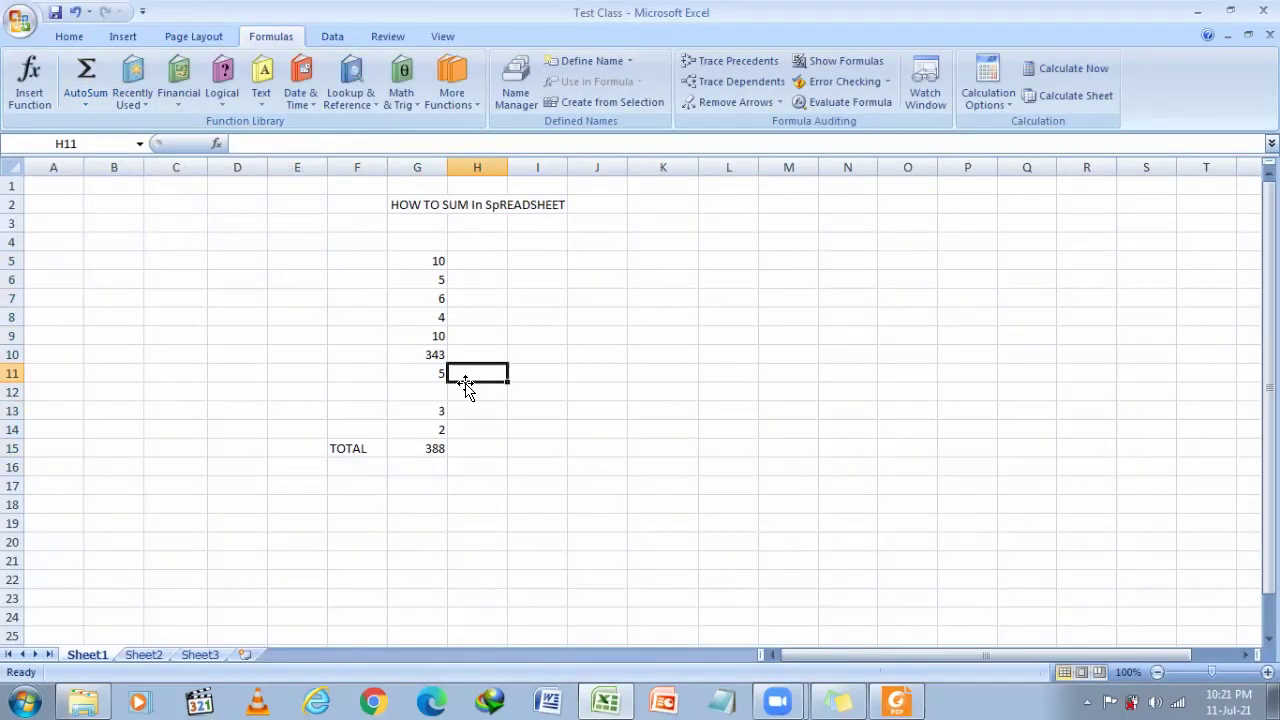
click(425, 391)
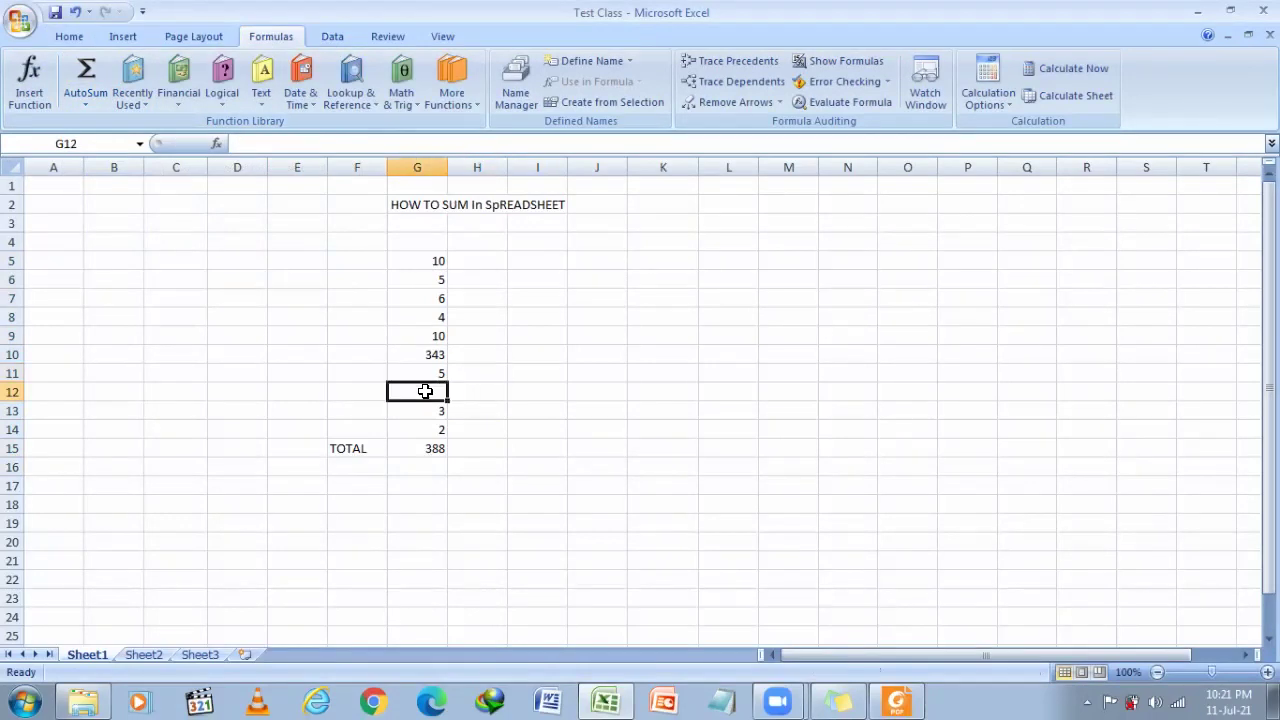
text(10)
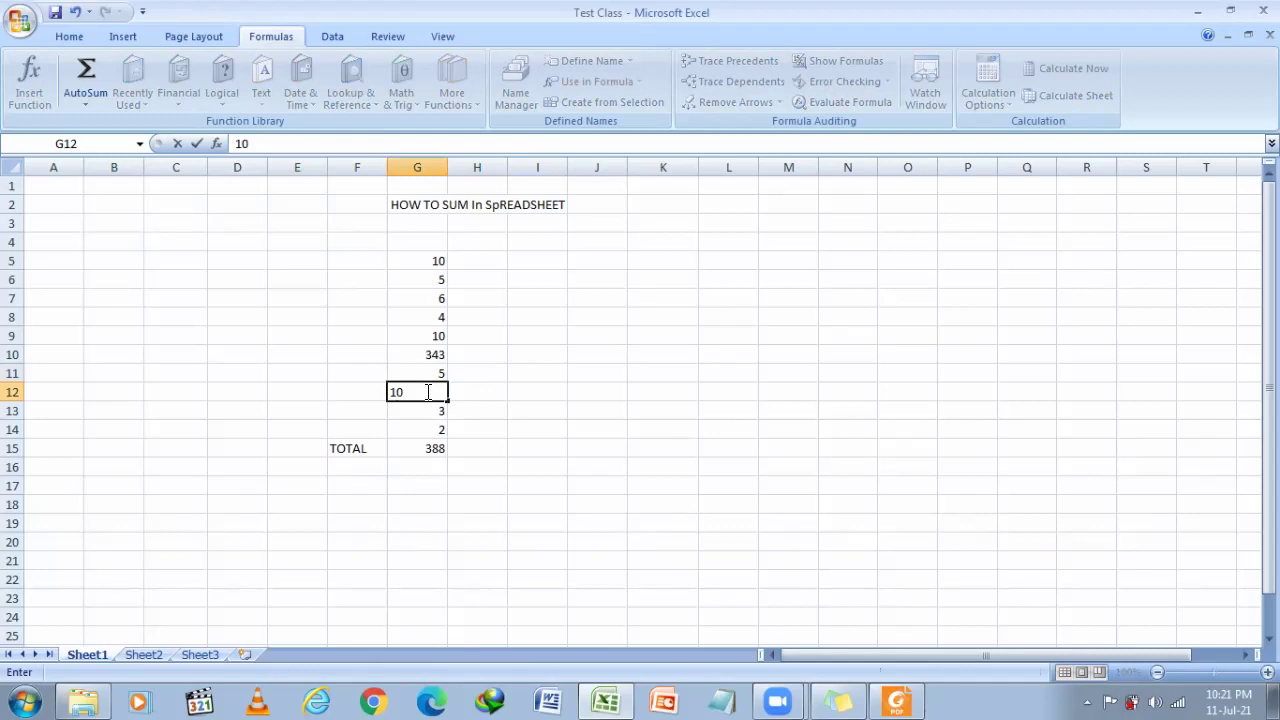
click(551, 393)
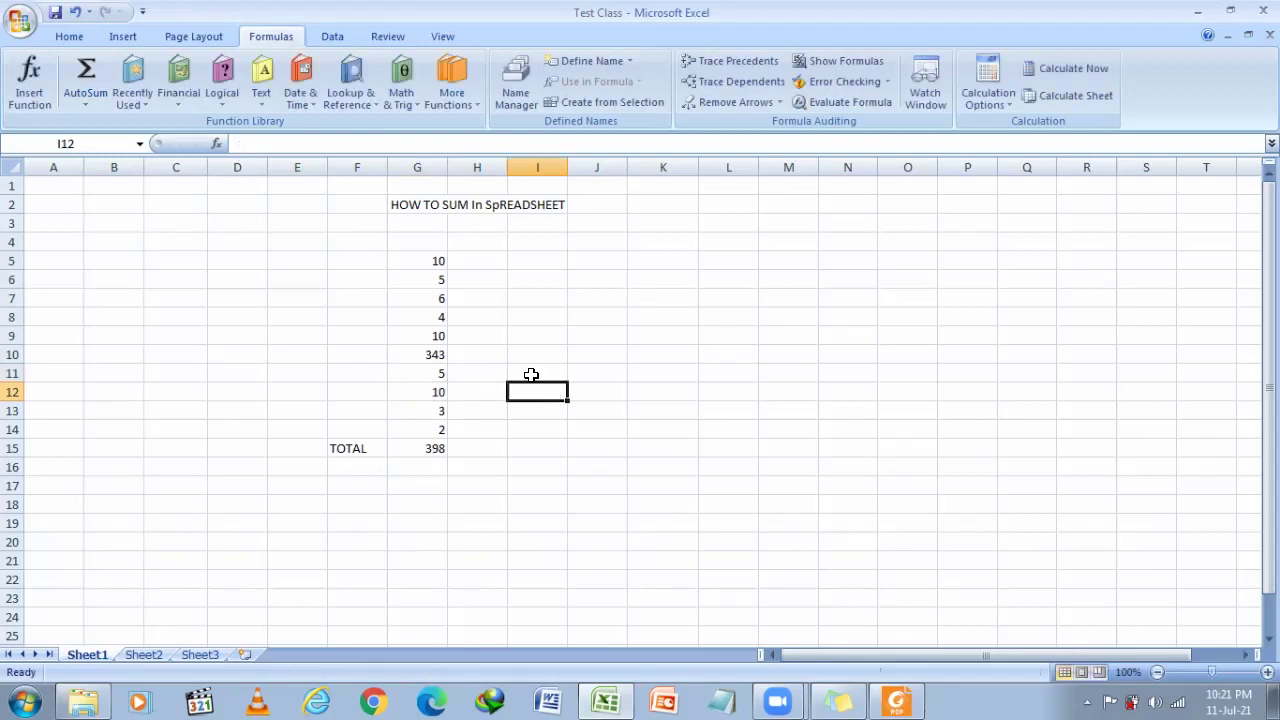
Step: Change the value in G14 to 23 and the value in G6 to 2323
click(425, 424)
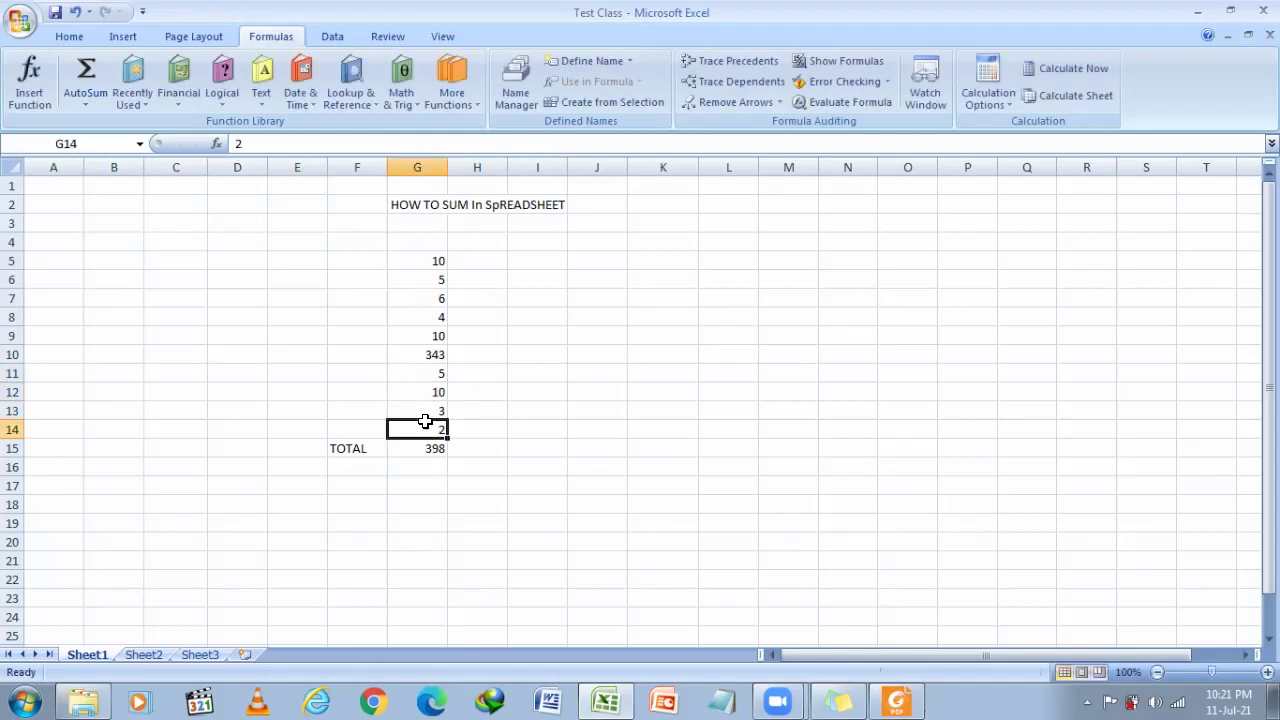
text(23)
click(490, 390)
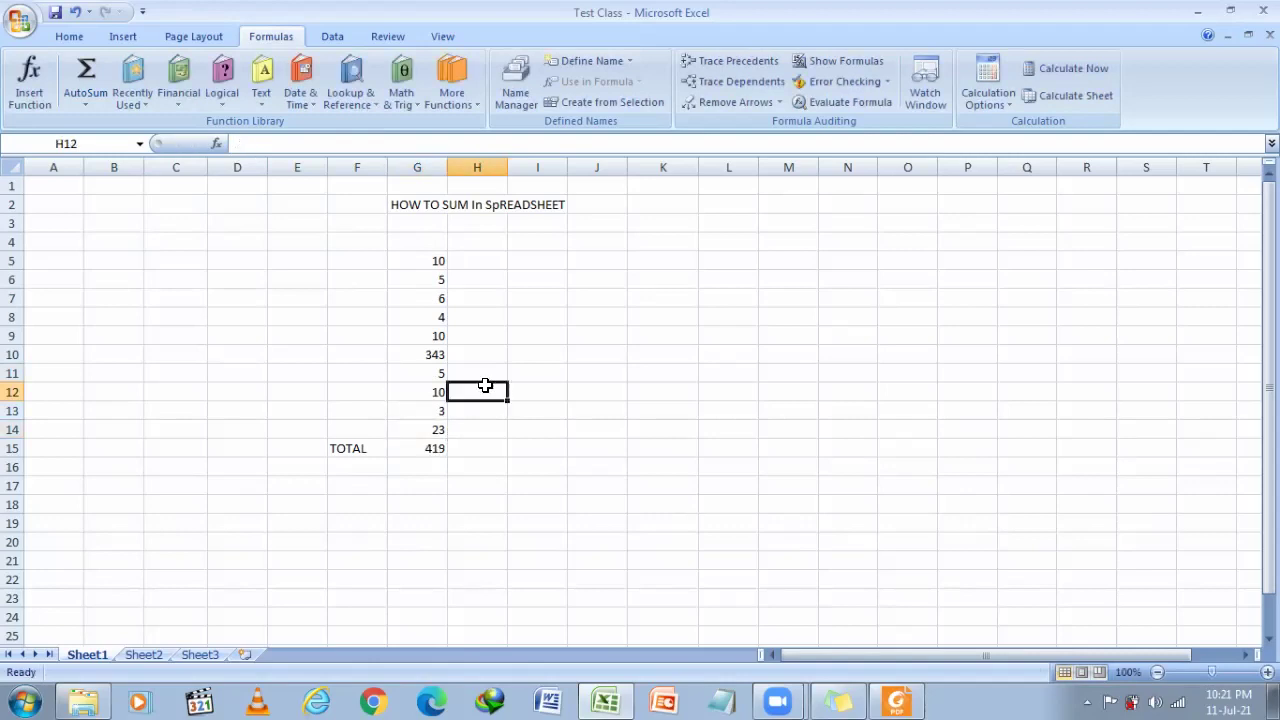
click(411, 287)
text(2323)
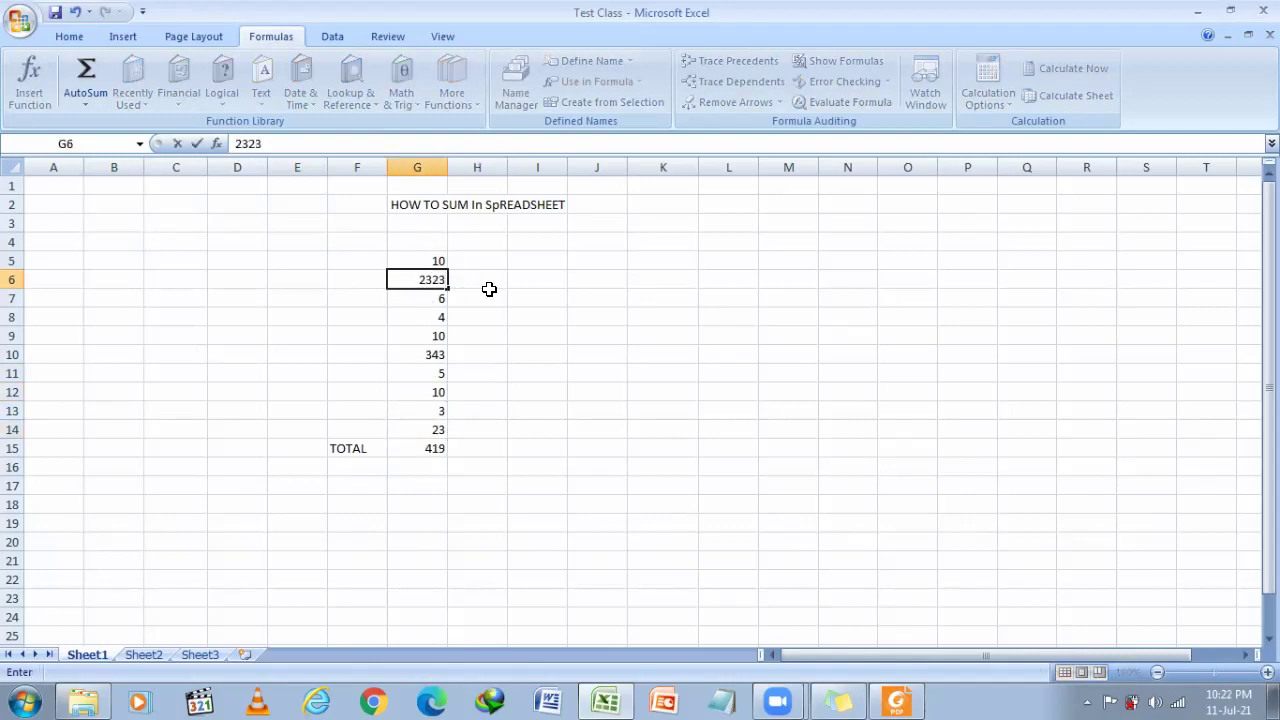
click(489, 293)
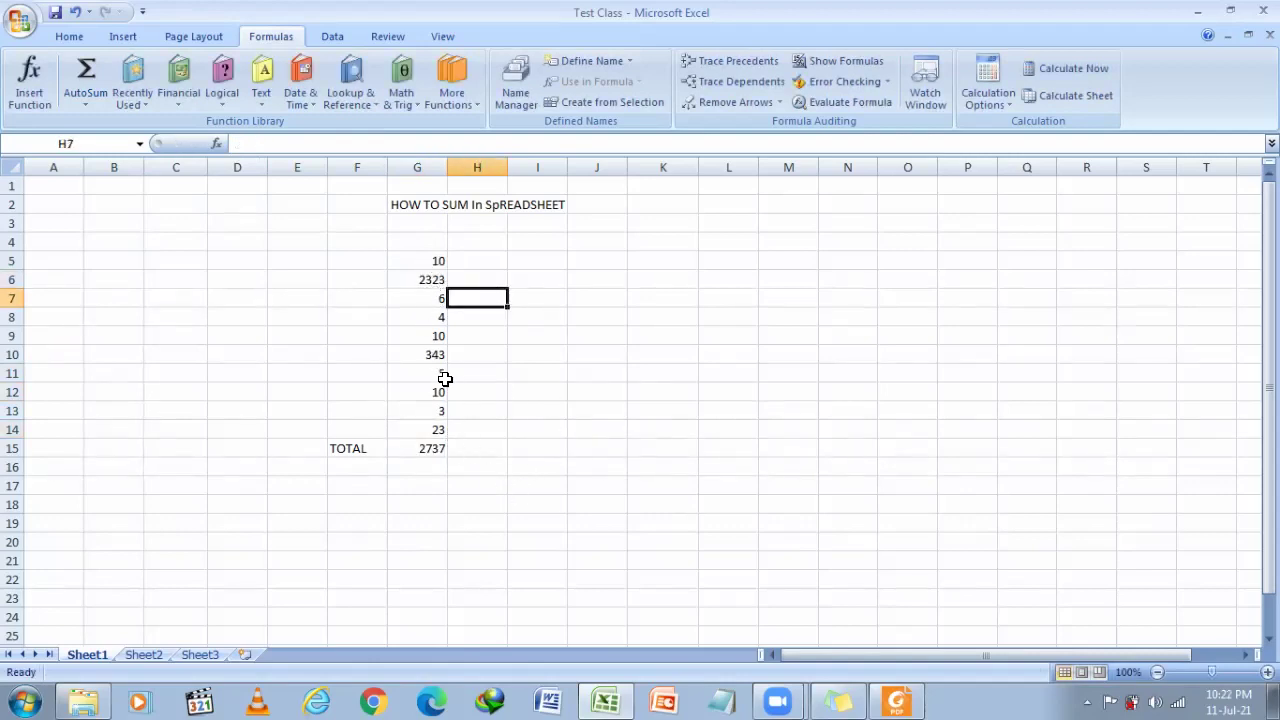
Step: Fill cells I5:I14 with the numbers 2, 2, 323, 2, 3, 324, 43, 54, 554 and 54
click(555, 261)
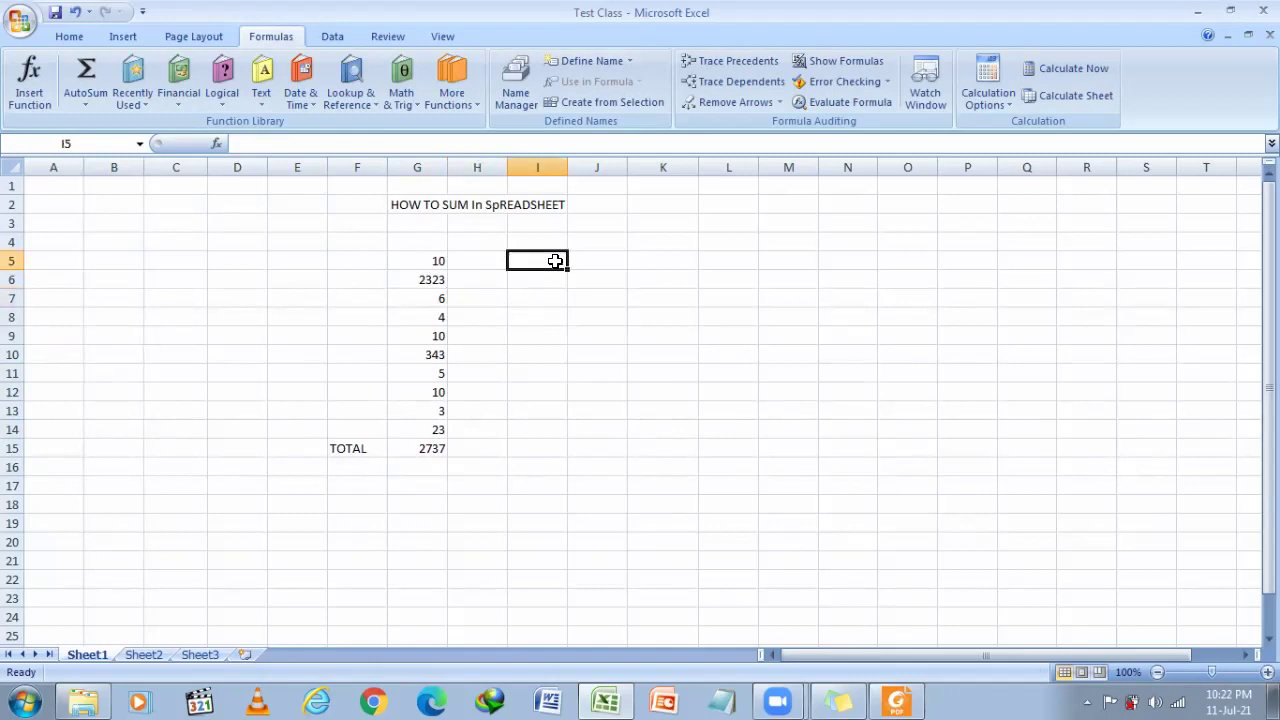
key(Return)
text(2 323 2 3 324 43)
key(Return)
key(Return)
text(554)
key(Return)
click(550, 392)
text(54)
key(Return)
click(548, 430)
text(54)
key(Return)
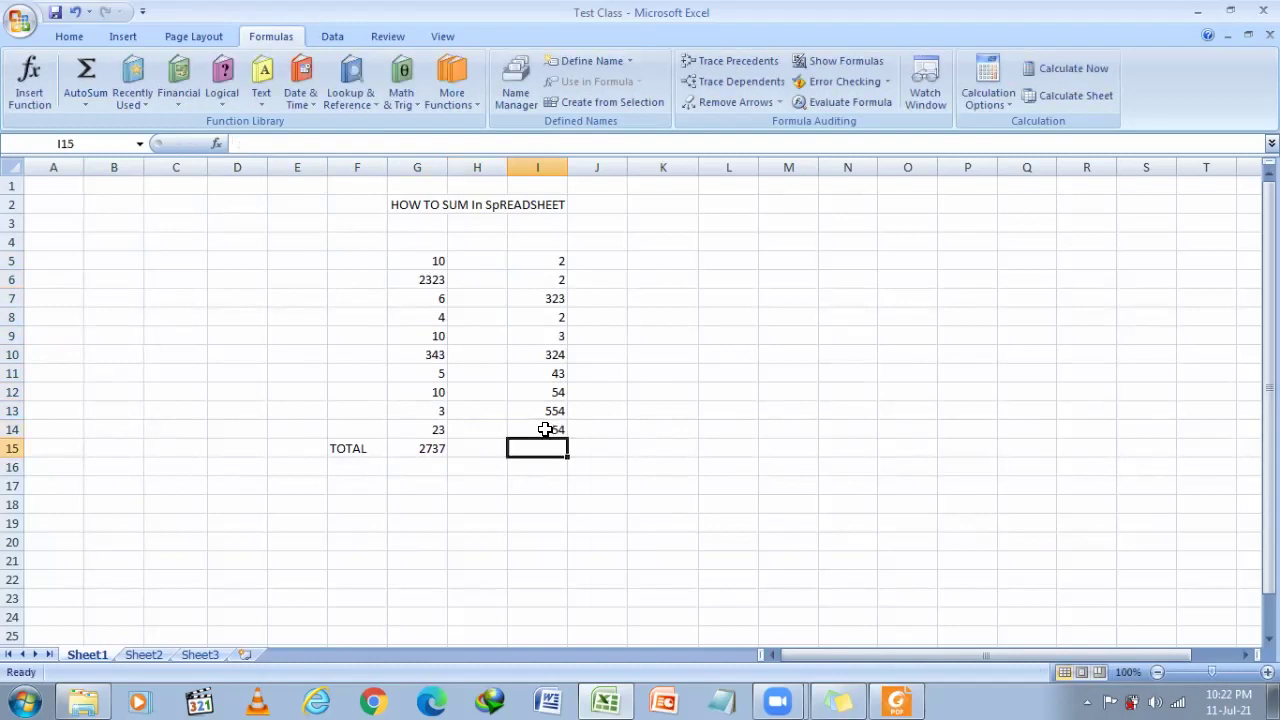
Step: Label cell H15 as "Total" beside the cell beneath the second column of numbers
click(490, 447)
text(Total)
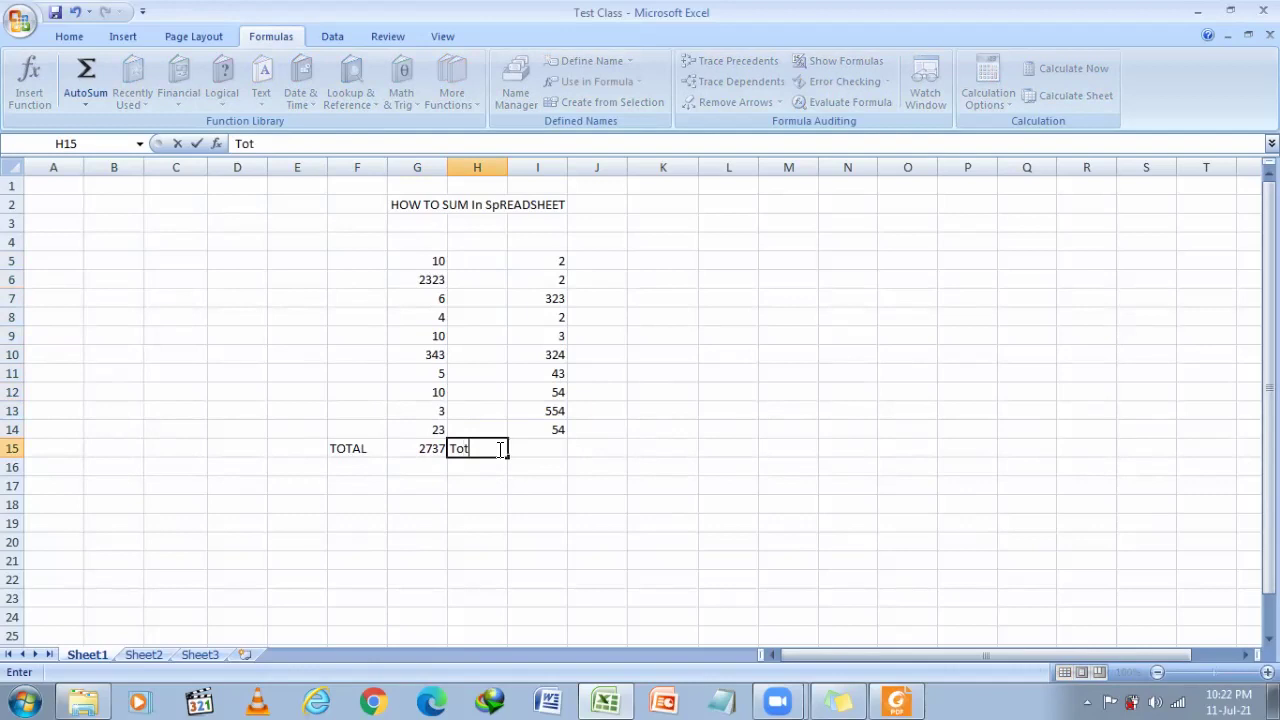
click(489, 500)
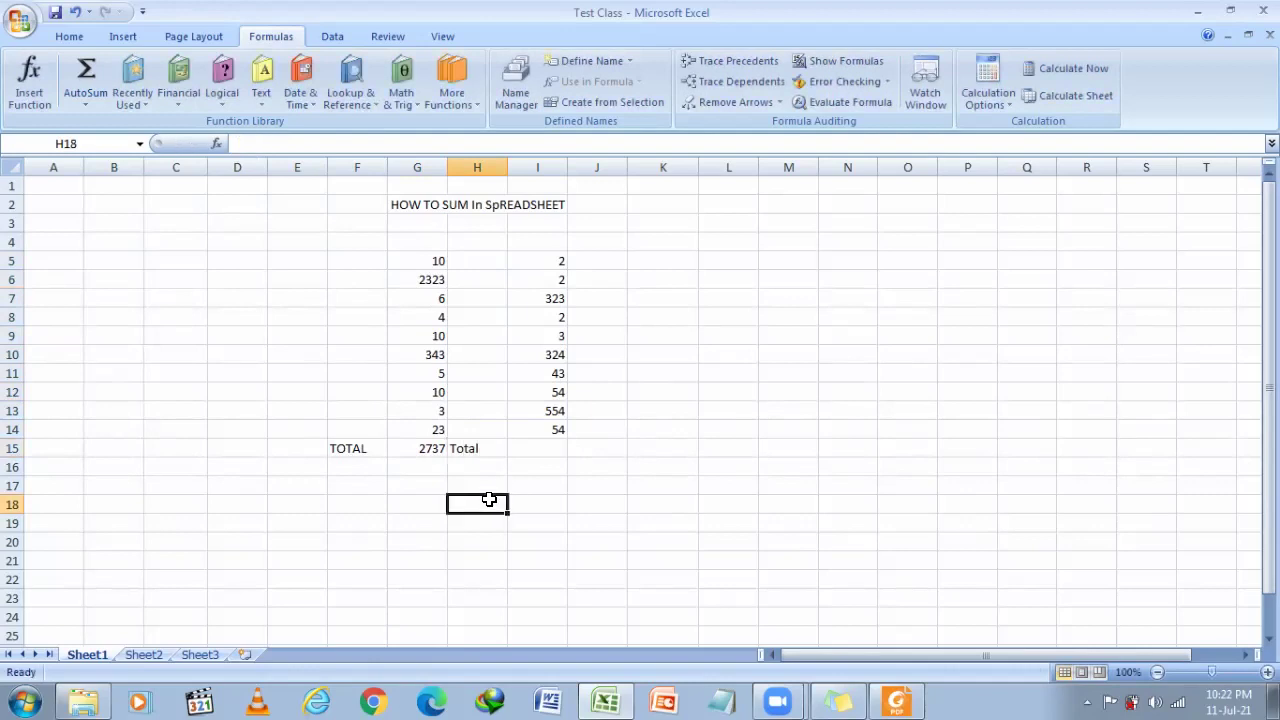
click(533, 449)
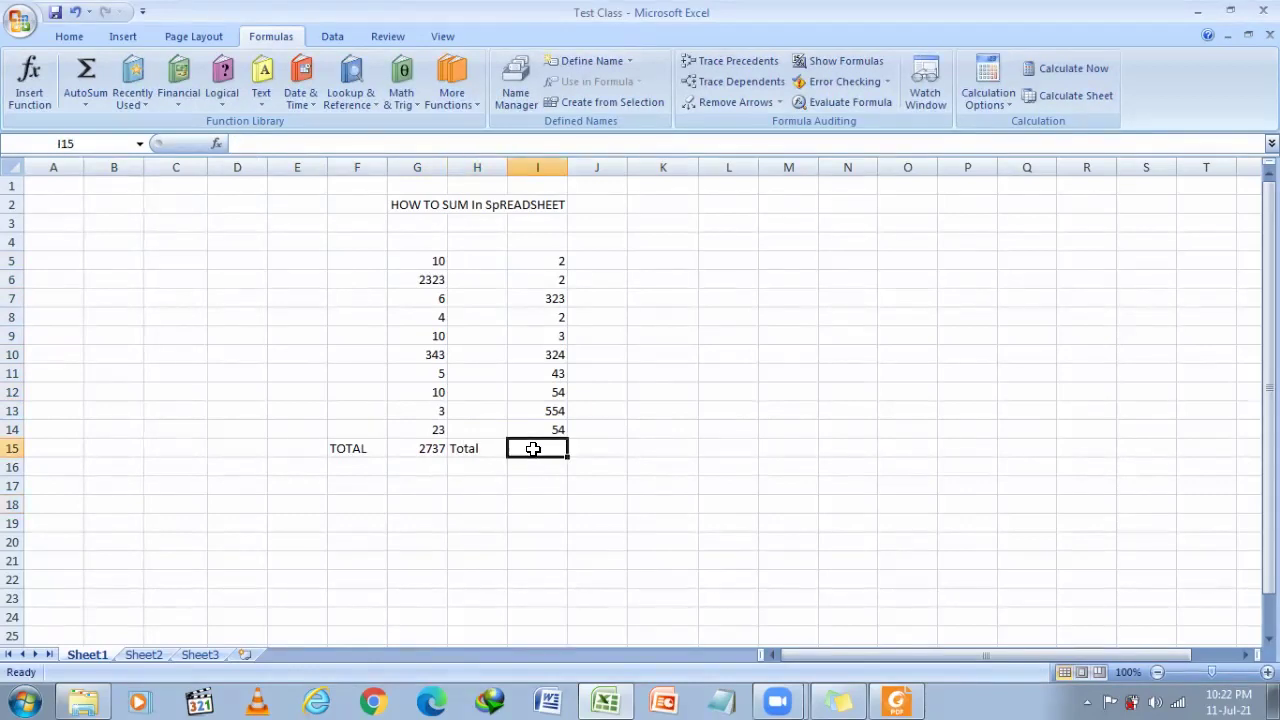
click(547, 261)
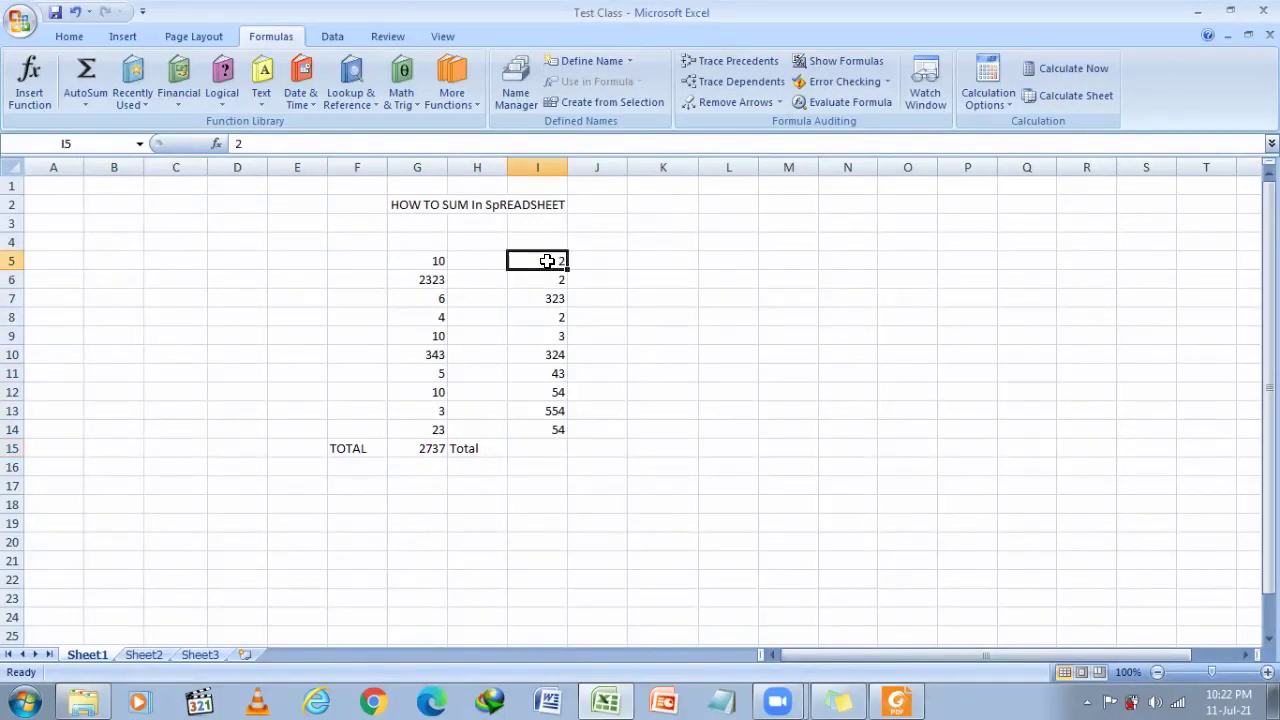
drag(547, 261, 553, 431)
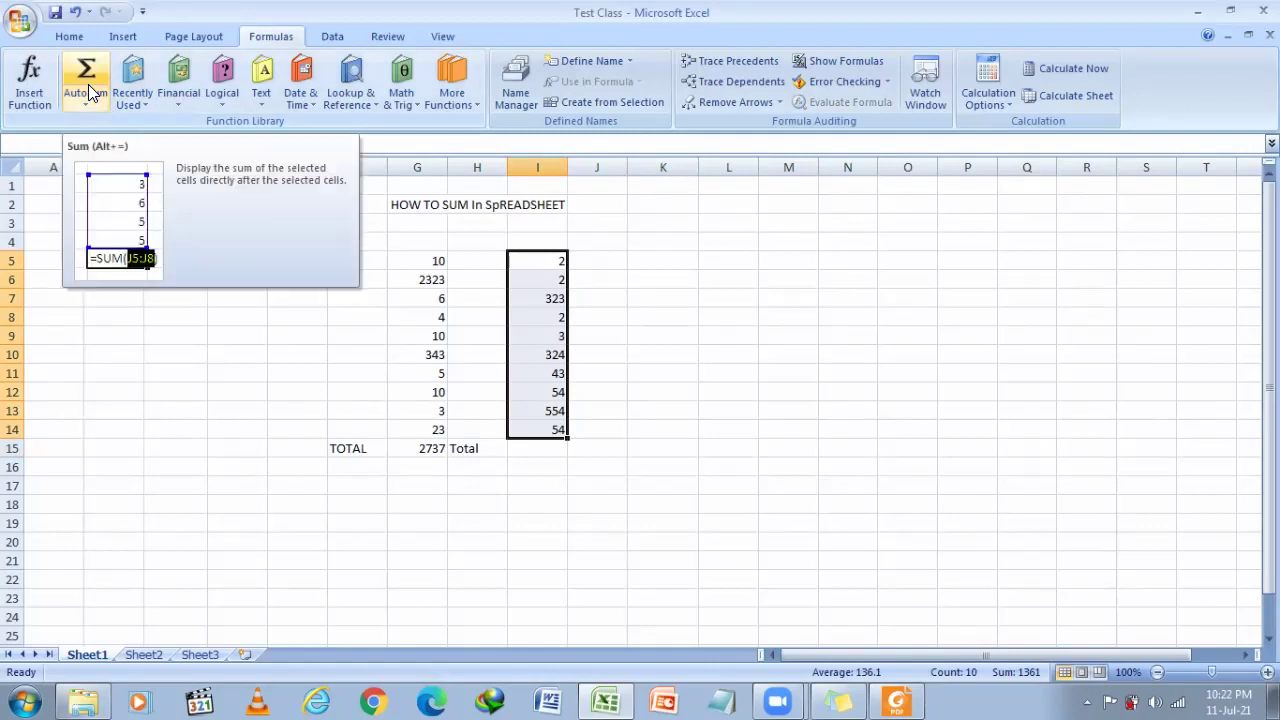
click(705, 410)
Step: Total the second column of numbers in I15 with the hand-written formula =sum(I5:I14)
click(535, 449)
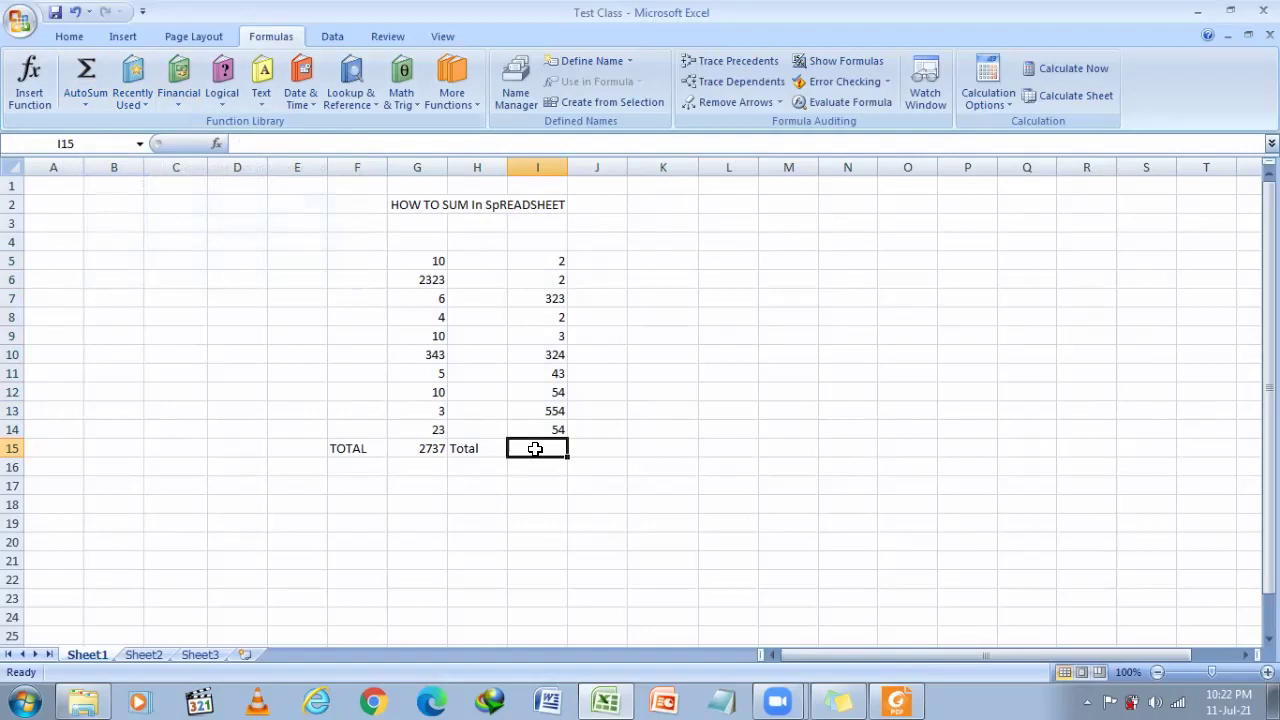
double_click(535, 449)
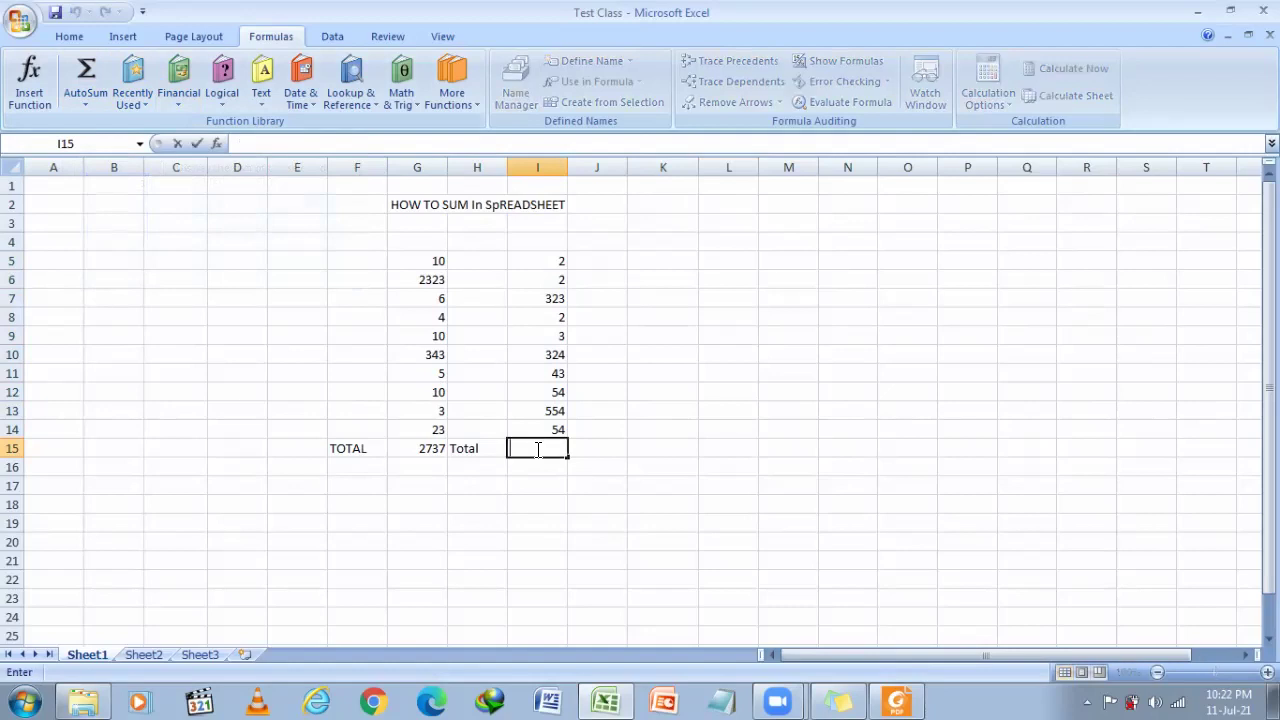
text(=sum)
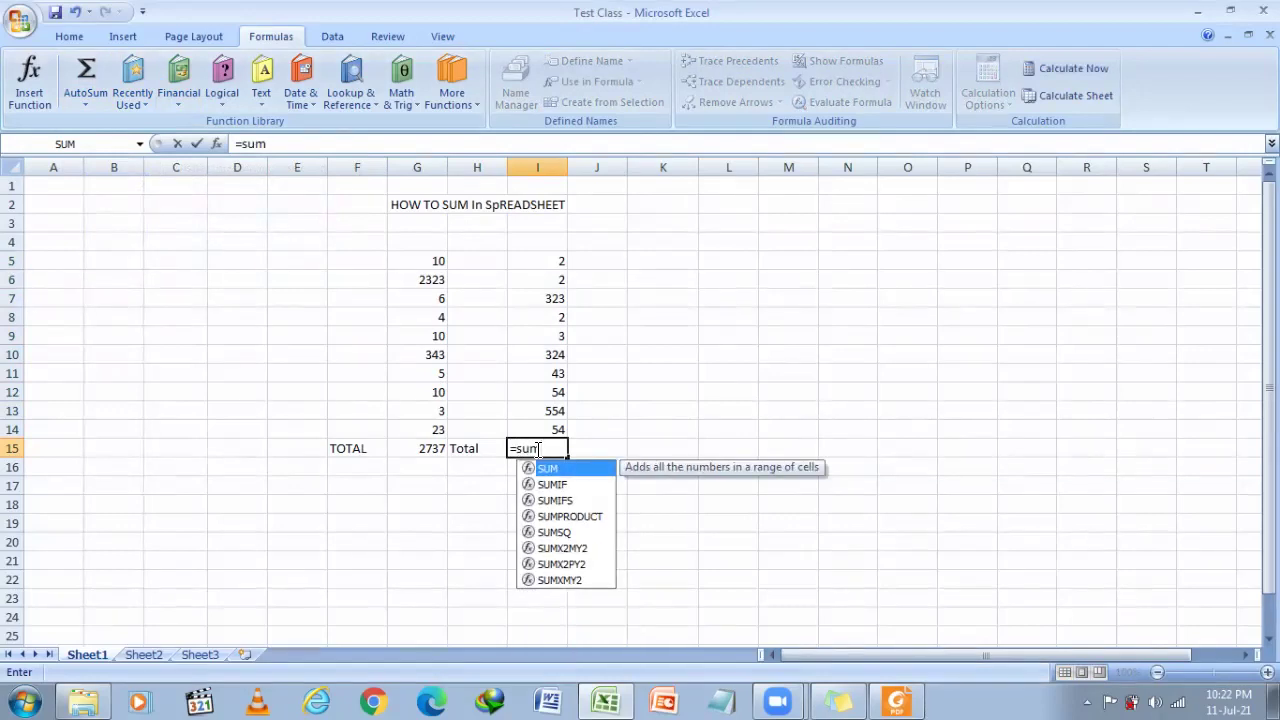
text(()
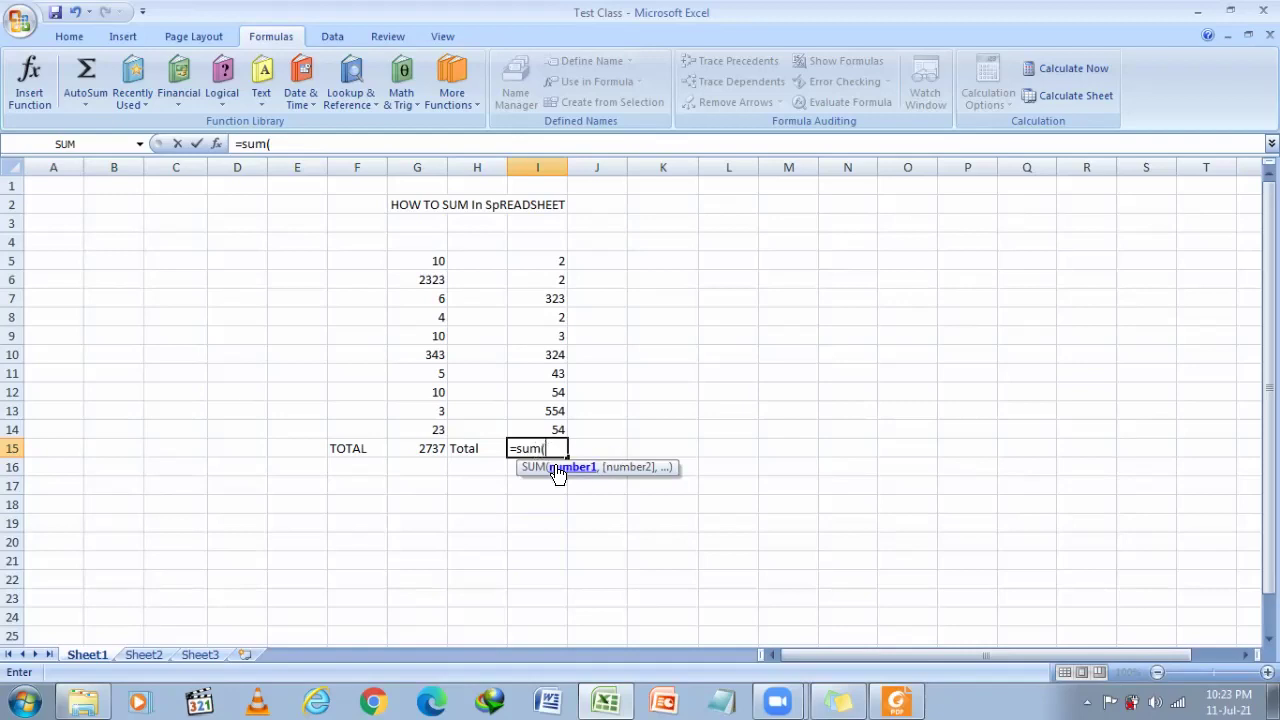
click(539, 261)
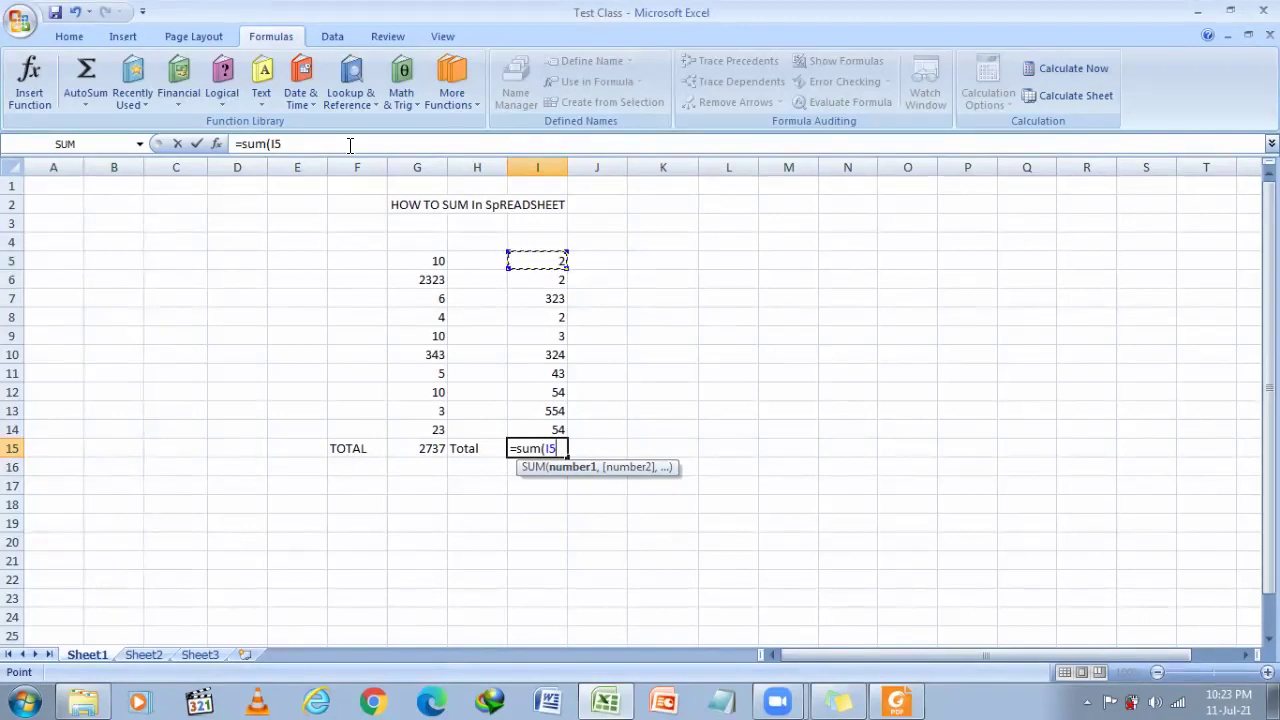
click(535, 430)
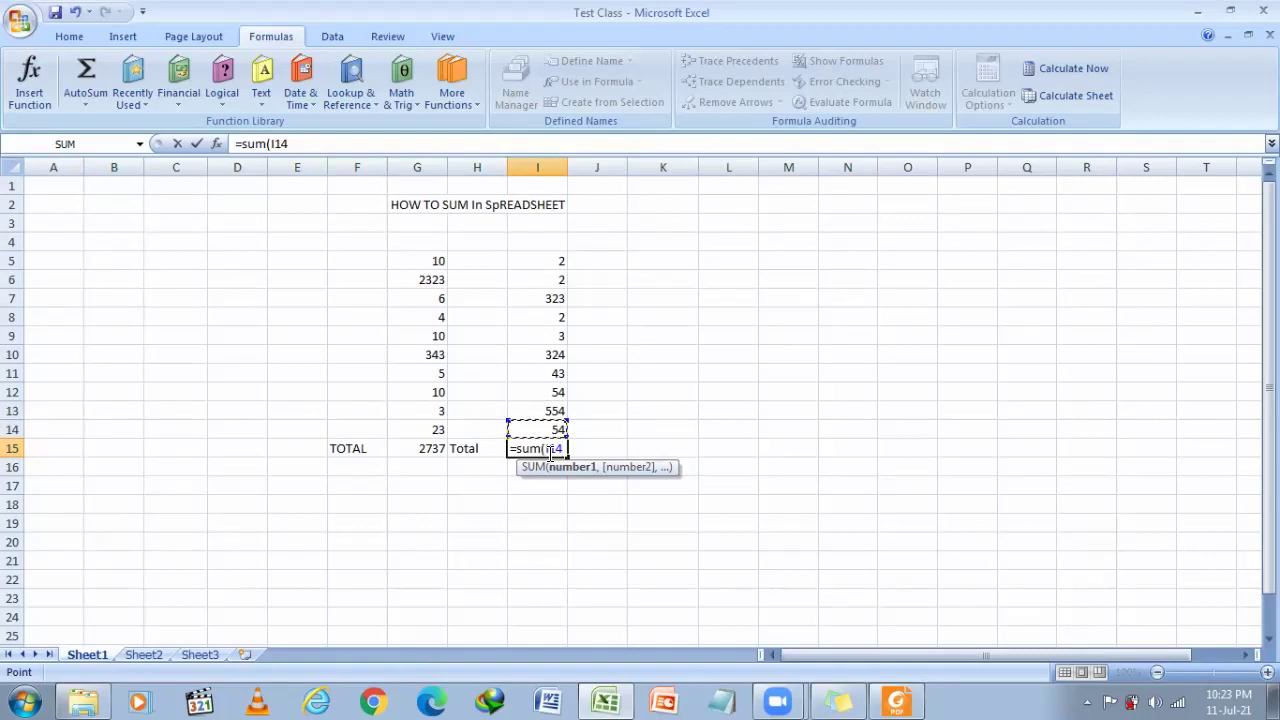
click(549, 261)
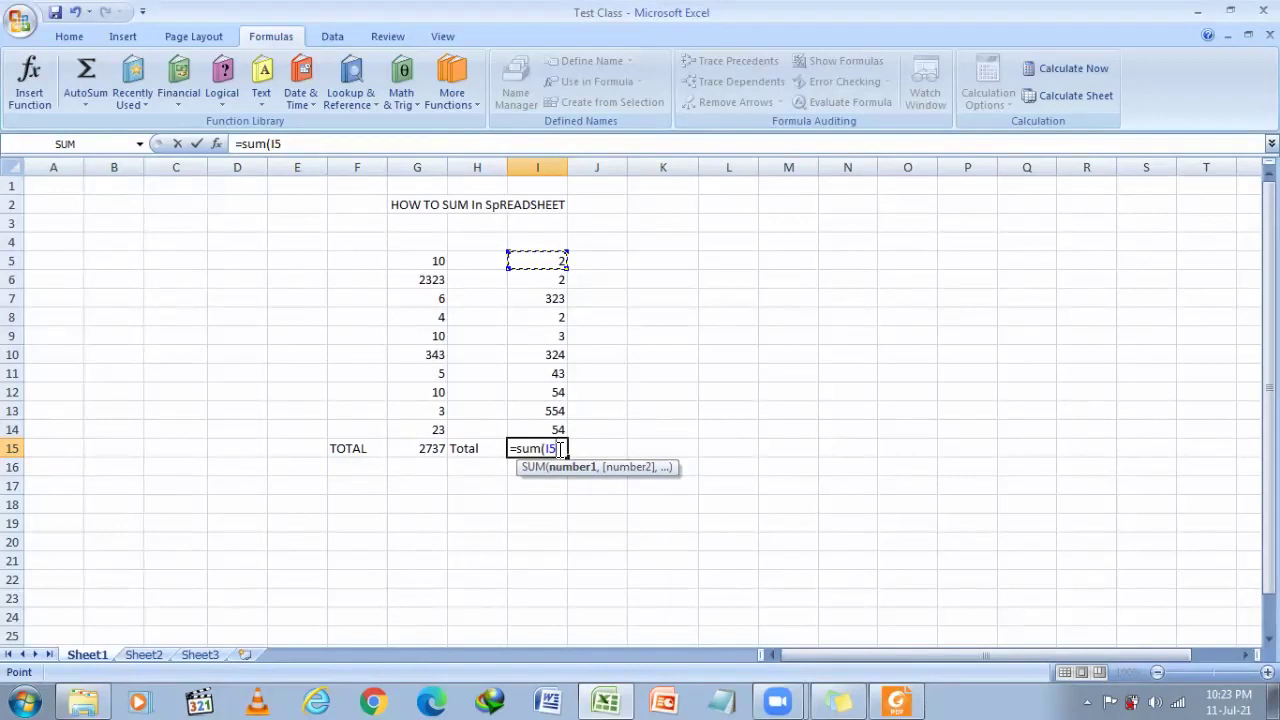
key(F8)
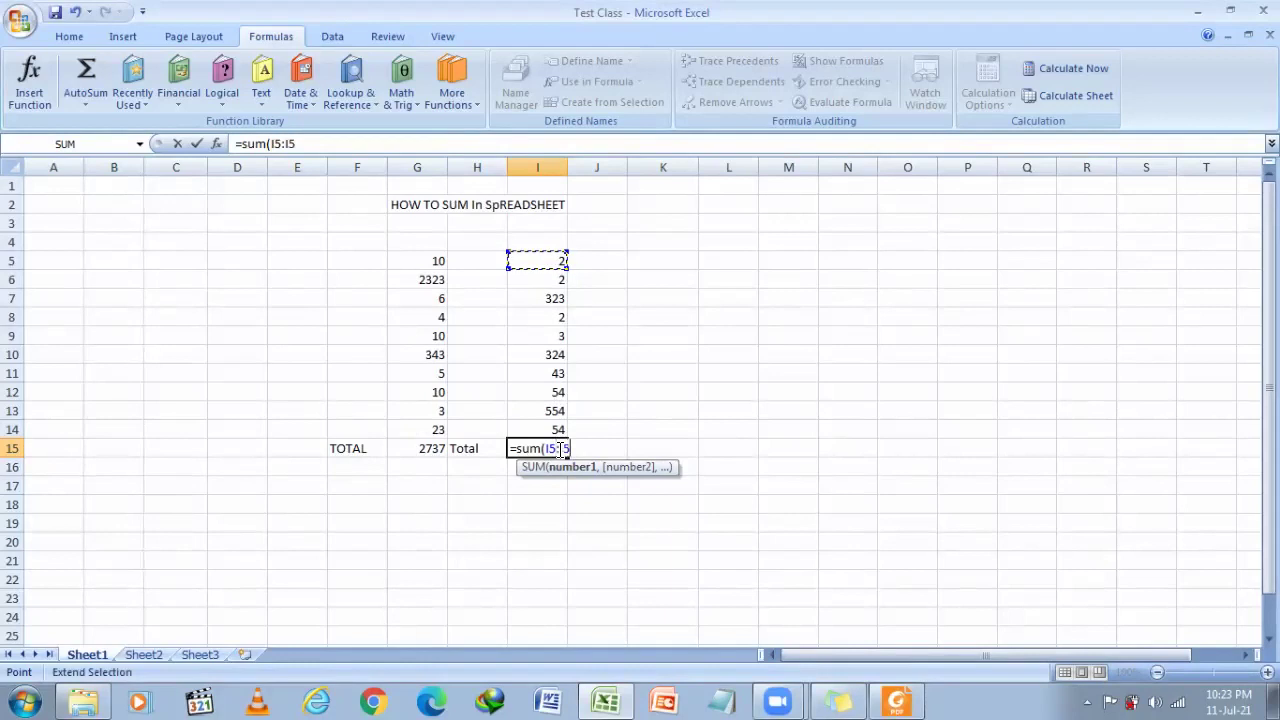
click(545, 429)
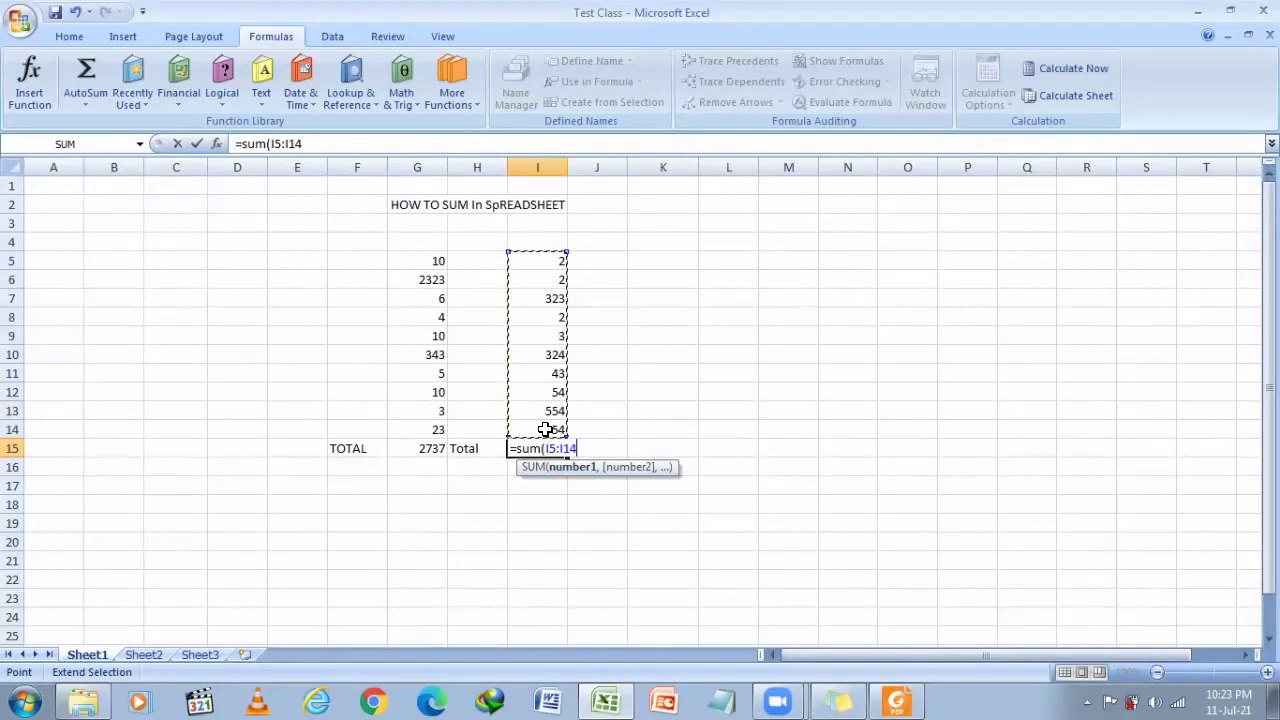
text())
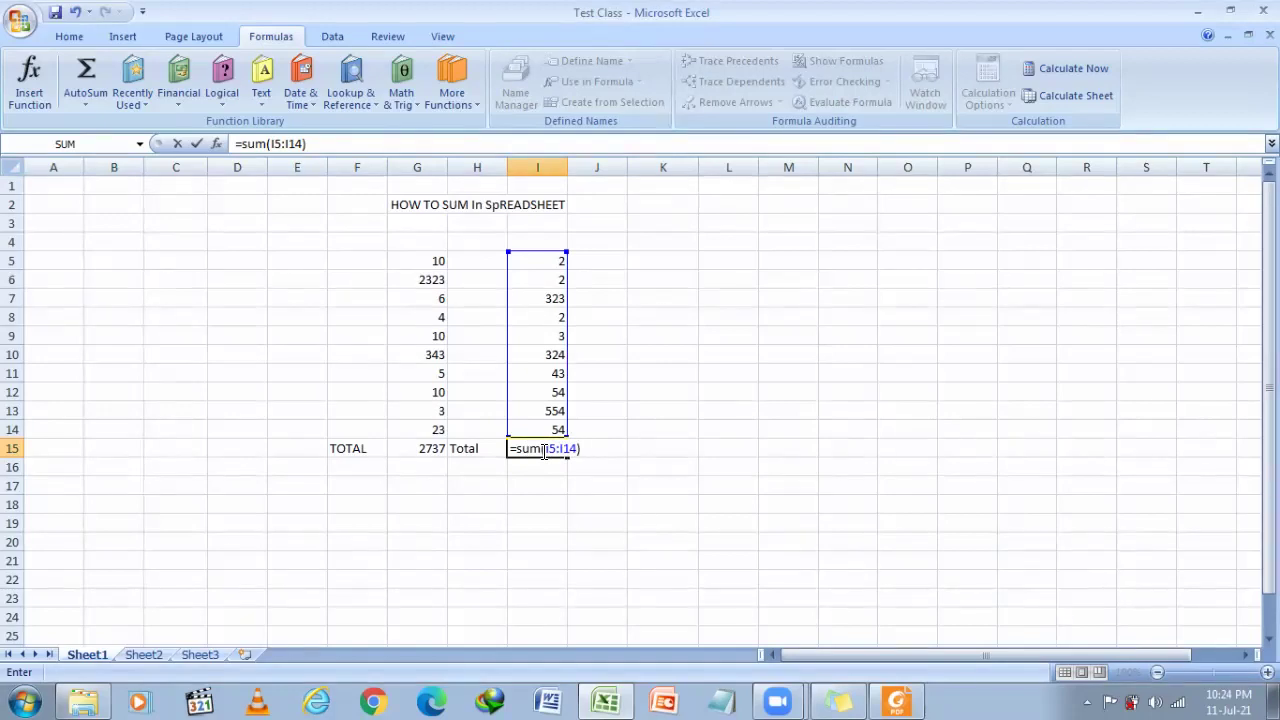
key(Return)
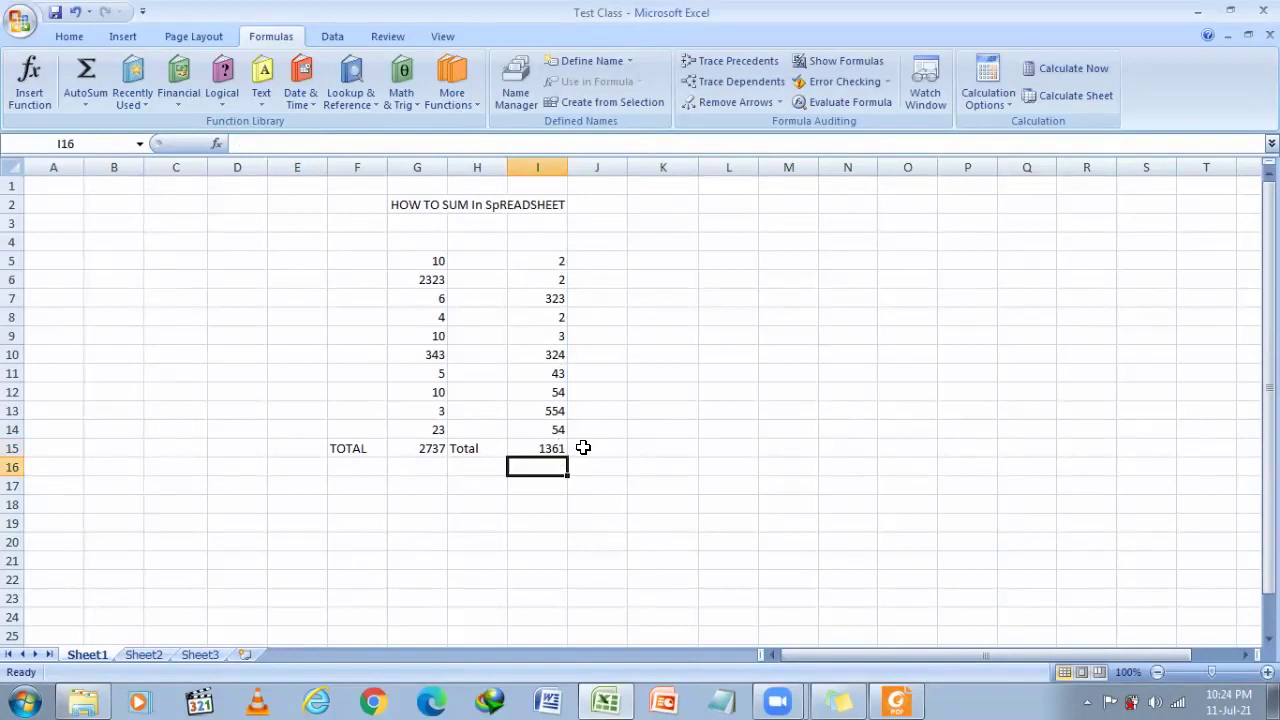
click(588, 447)
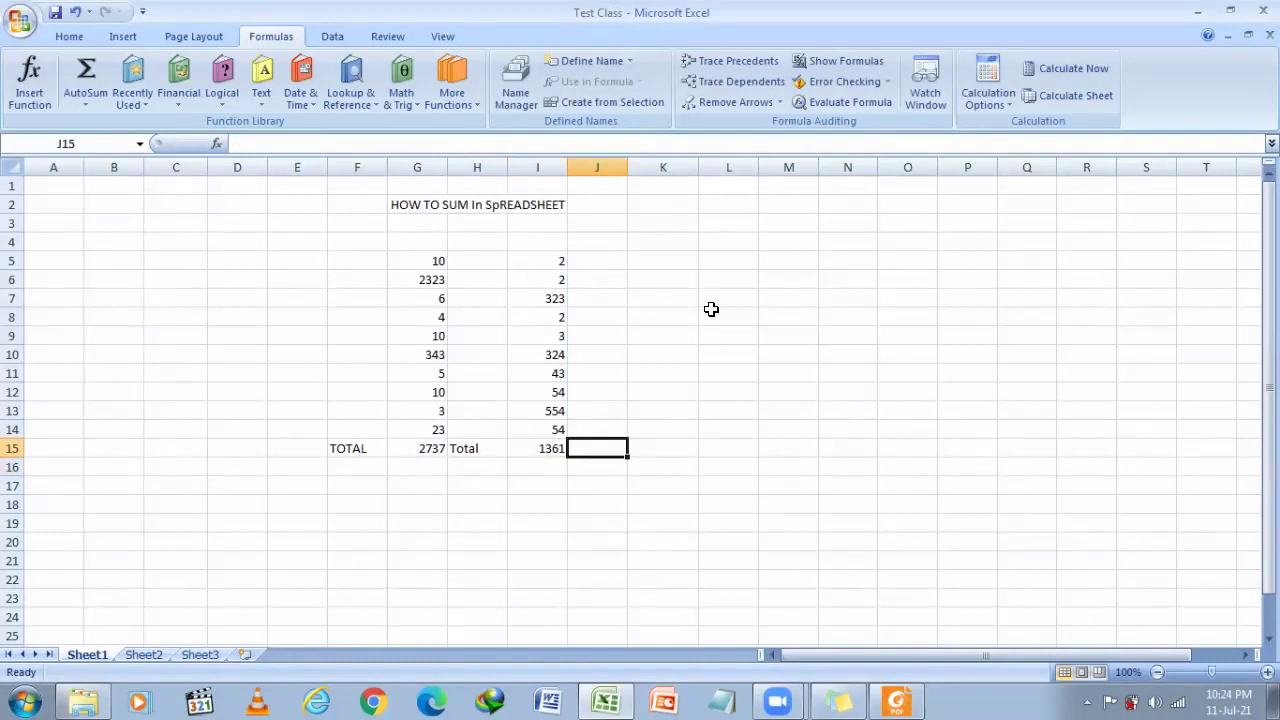
Step: Enter 434234 in L6 and 4234 in L11 as separate, non-adjacent numbers
click(725, 276)
text(434234)
click(820, 356)
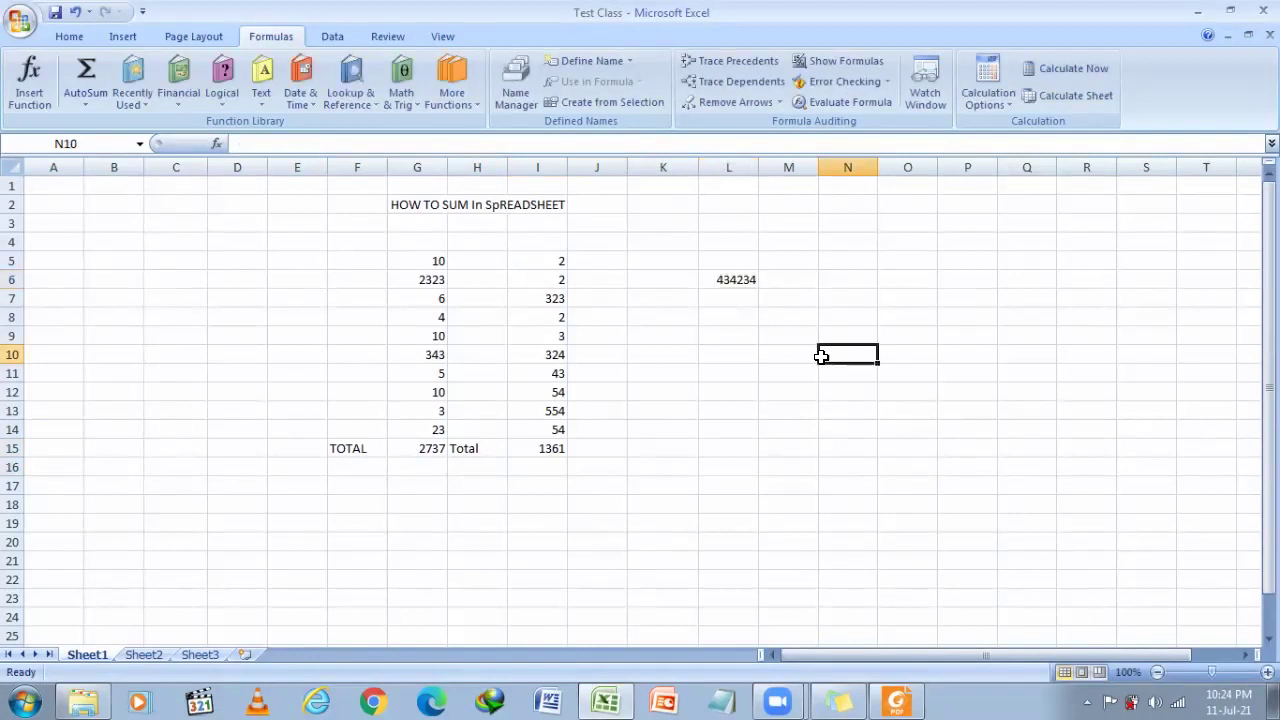
click(731, 373)
text(4234)
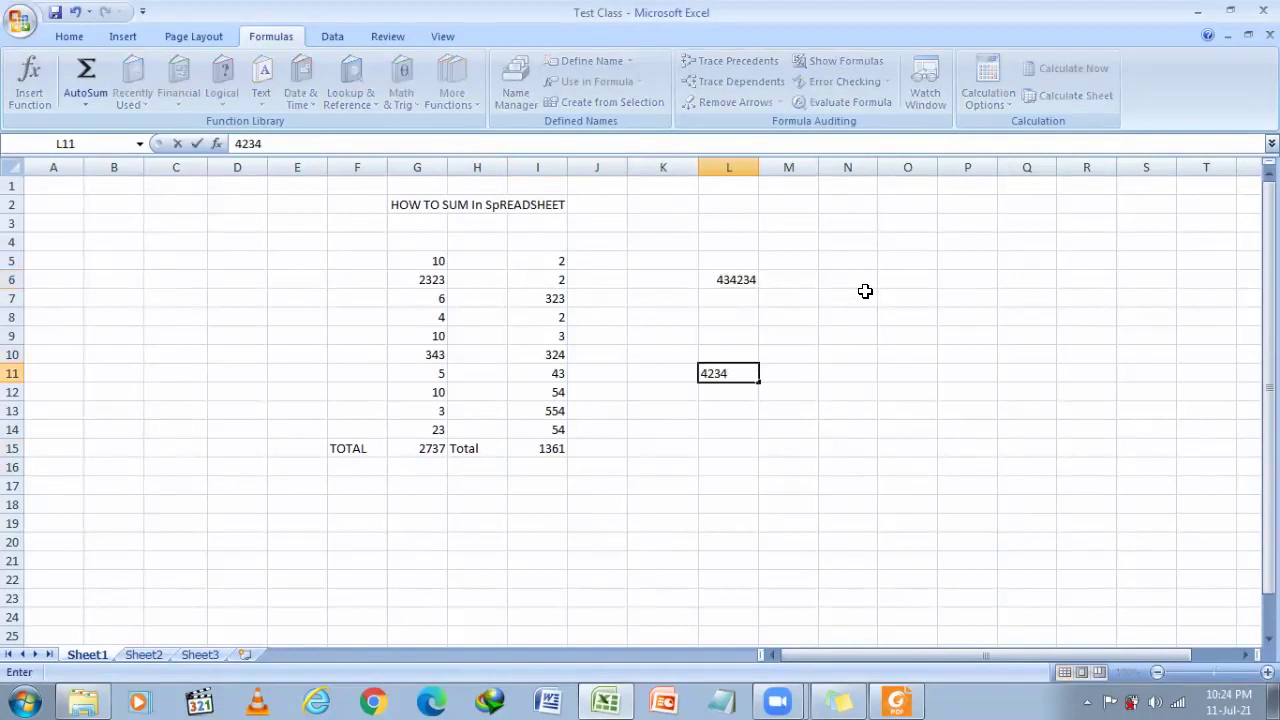
click(843, 296)
text(34234)
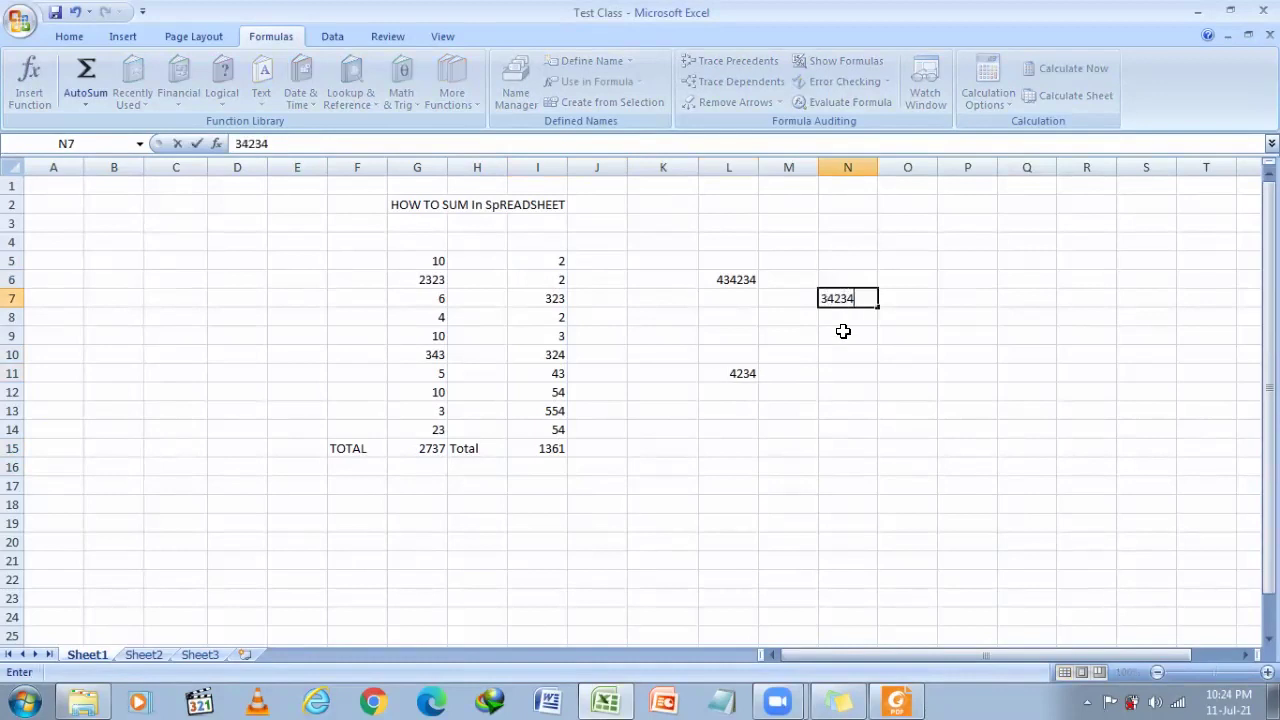
key(BackSpace)
key(BackSpace)
key(BackSpace)
key(BackSpace)
key(BackSpace)
click(837, 353)
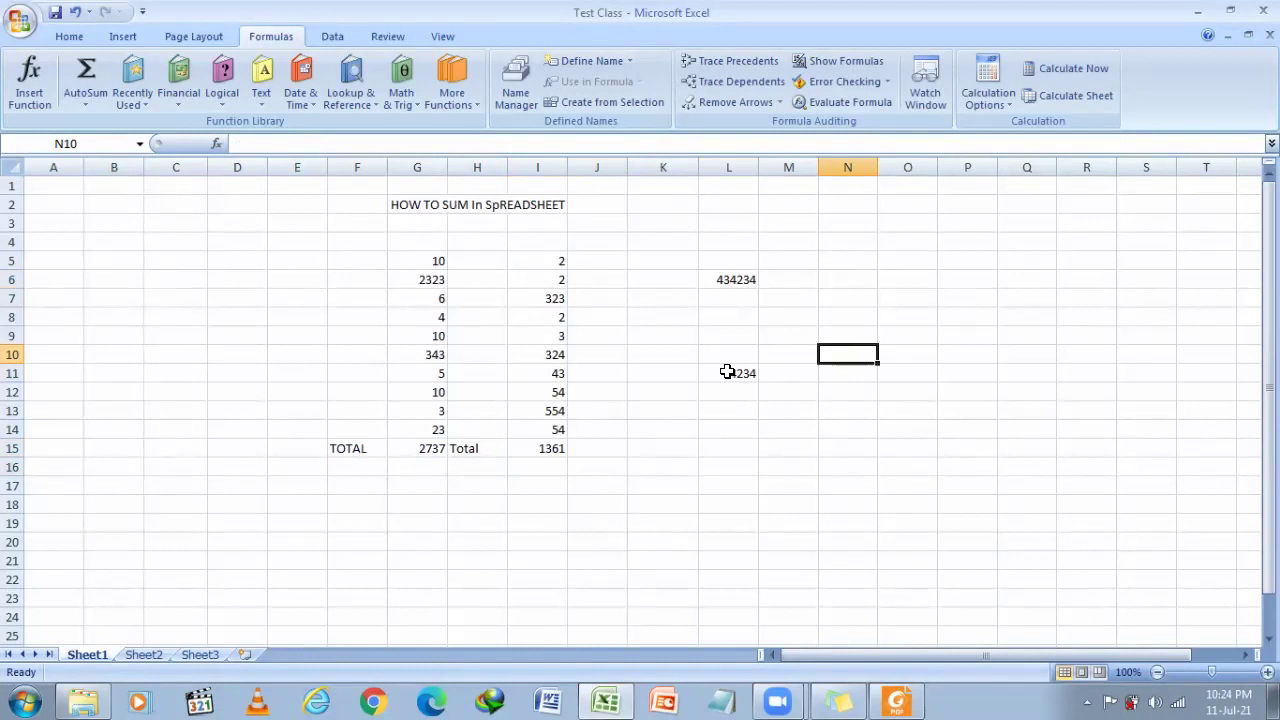
Step: Start a SUM formula in L15 with the separate cells L6 and L11 as its first two arguments
click(727, 372)
click(746, 277)
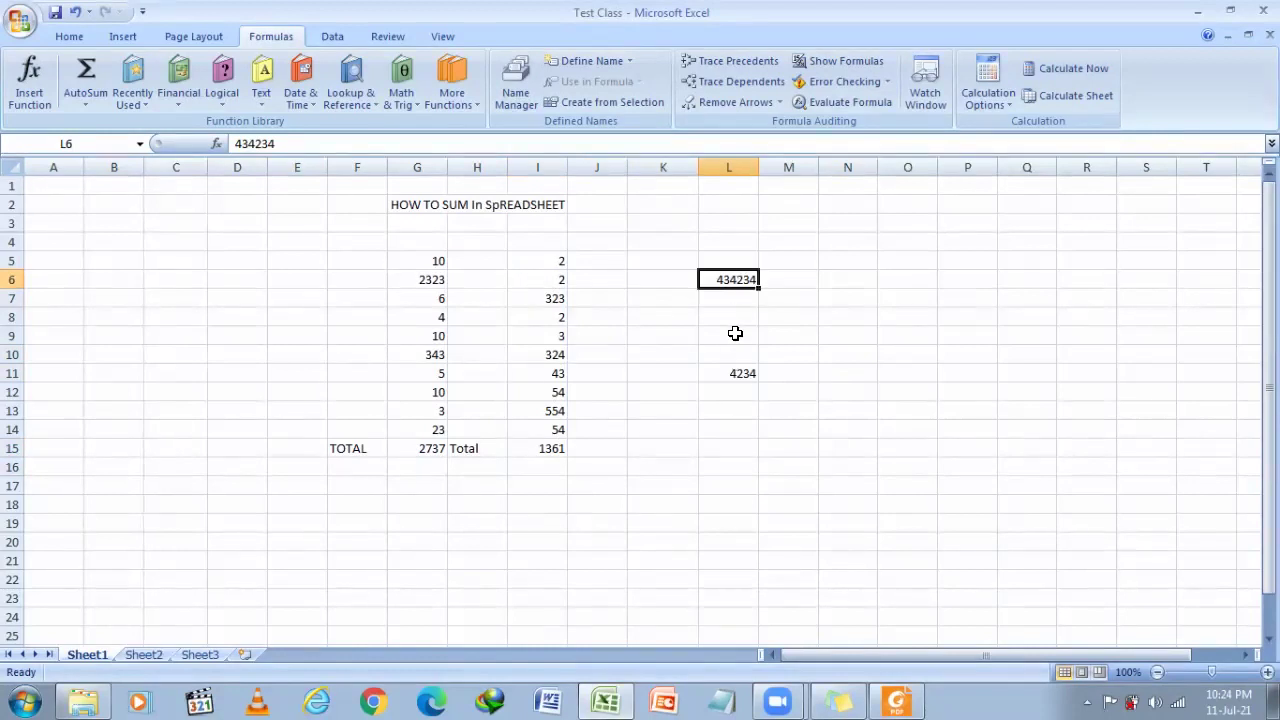
double_click(715, 449)
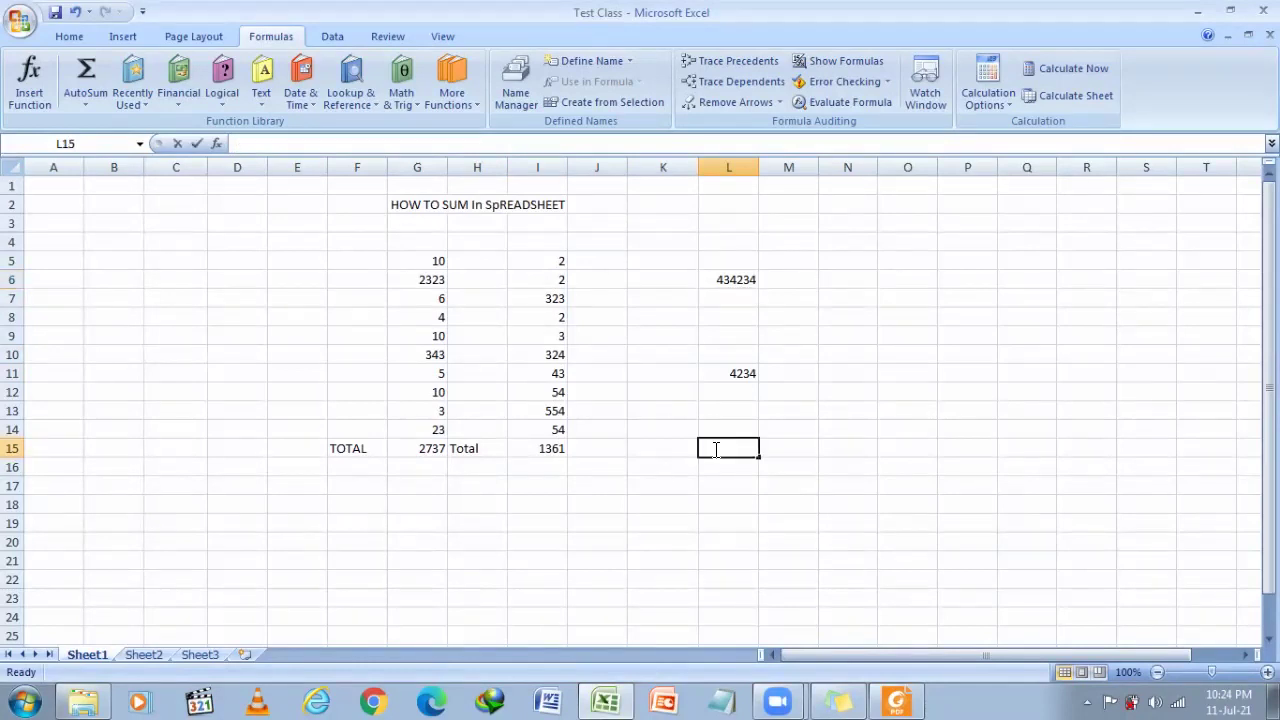
text(=)
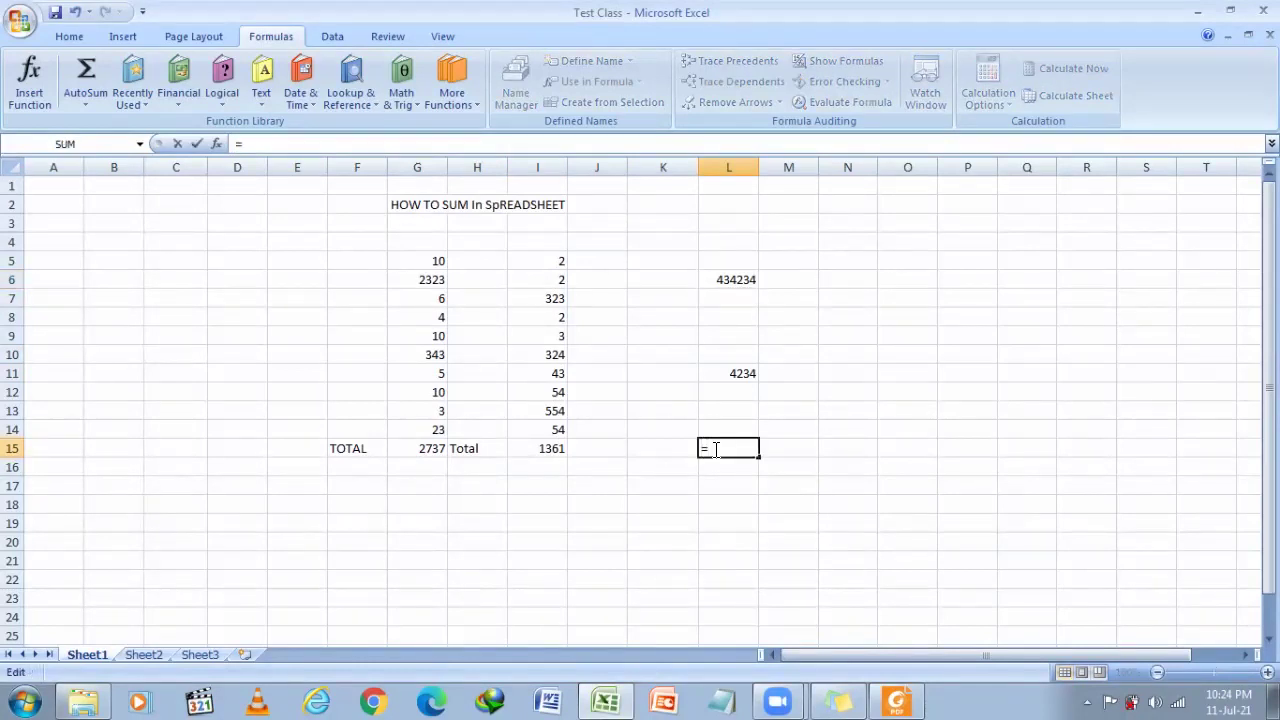
text(sum)
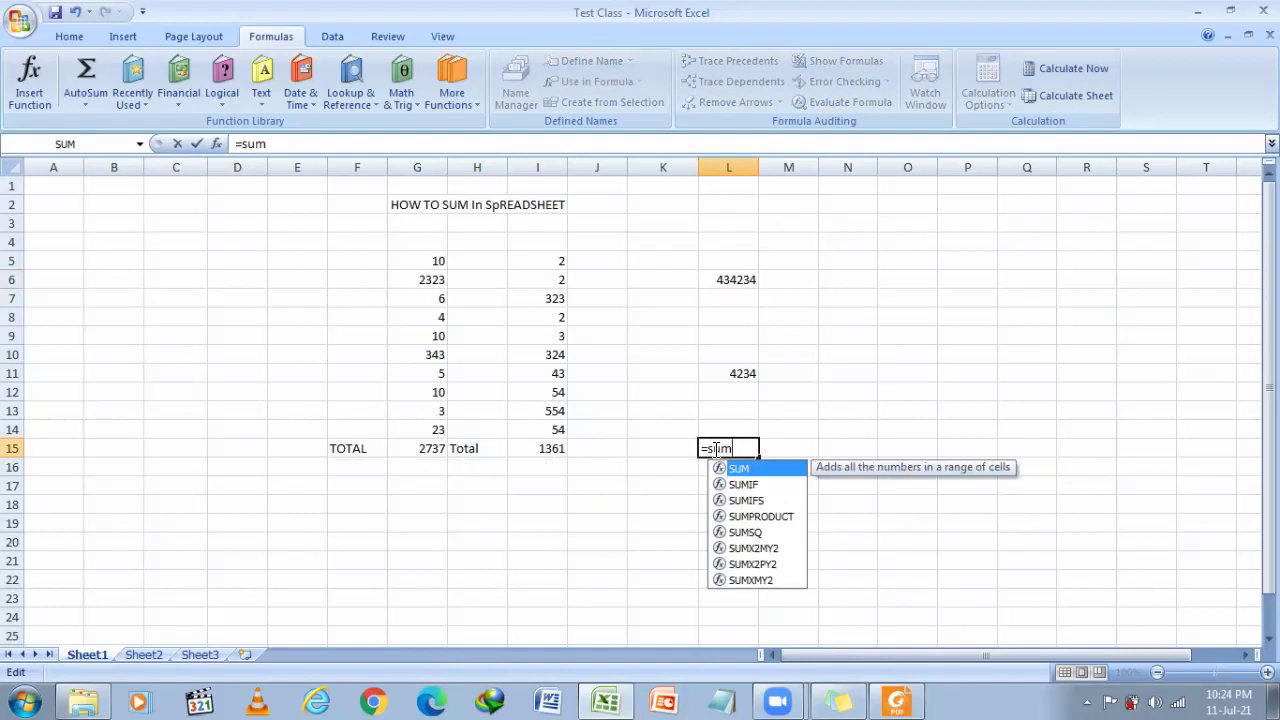
text(()
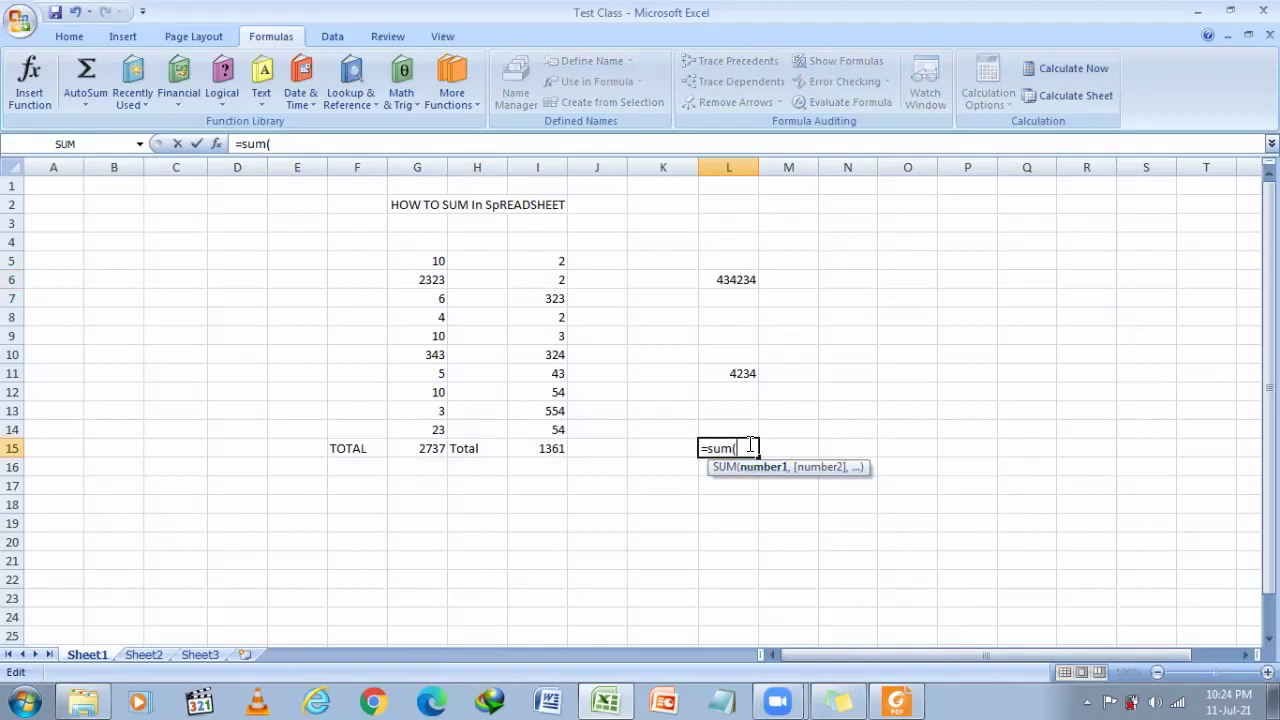
click(747, 279)
text(,)
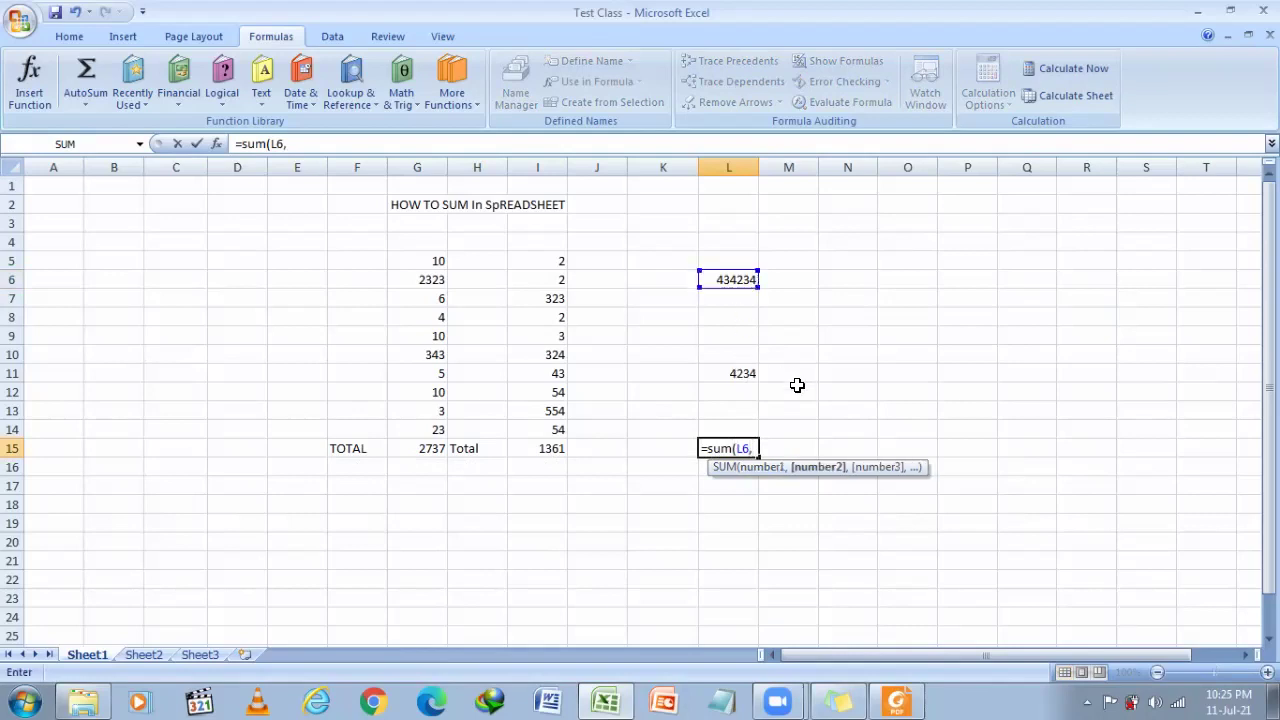
click(740, 378)
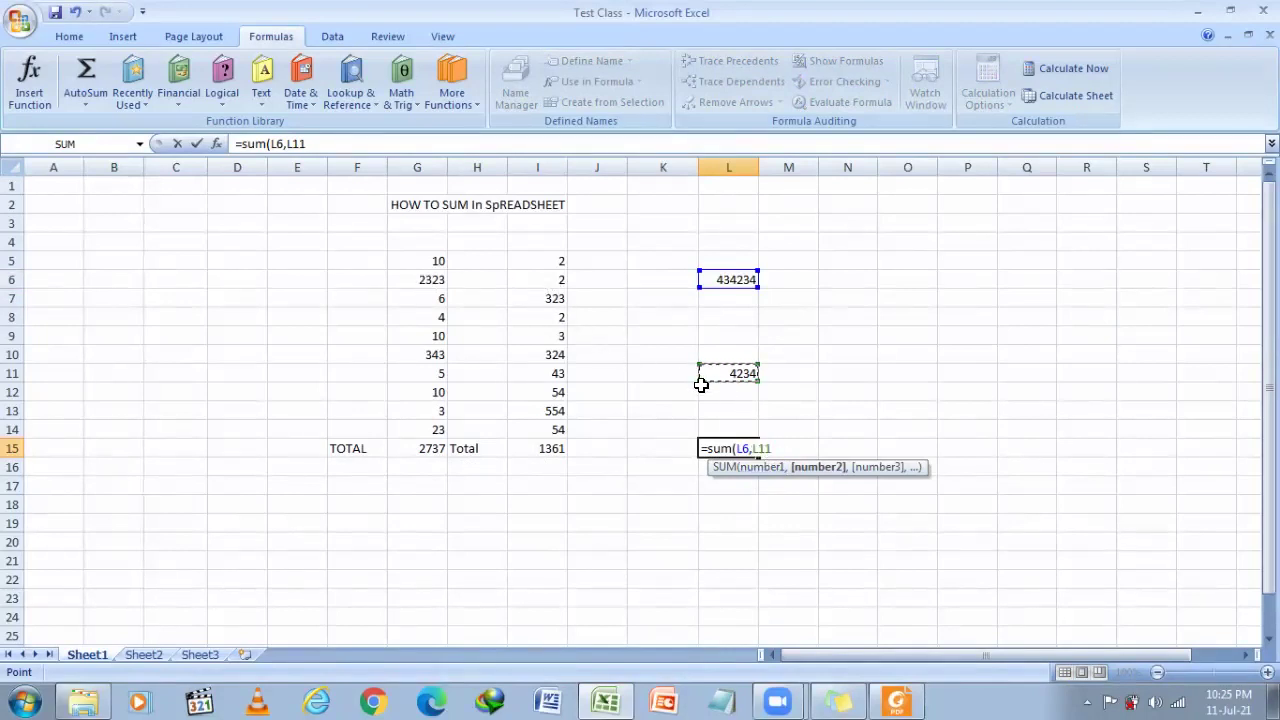
Step: Extend the SUM formula in L15 with the scattered cells G6, I7, I10 and I13 as further arguments
text(,)
click(414, 285)
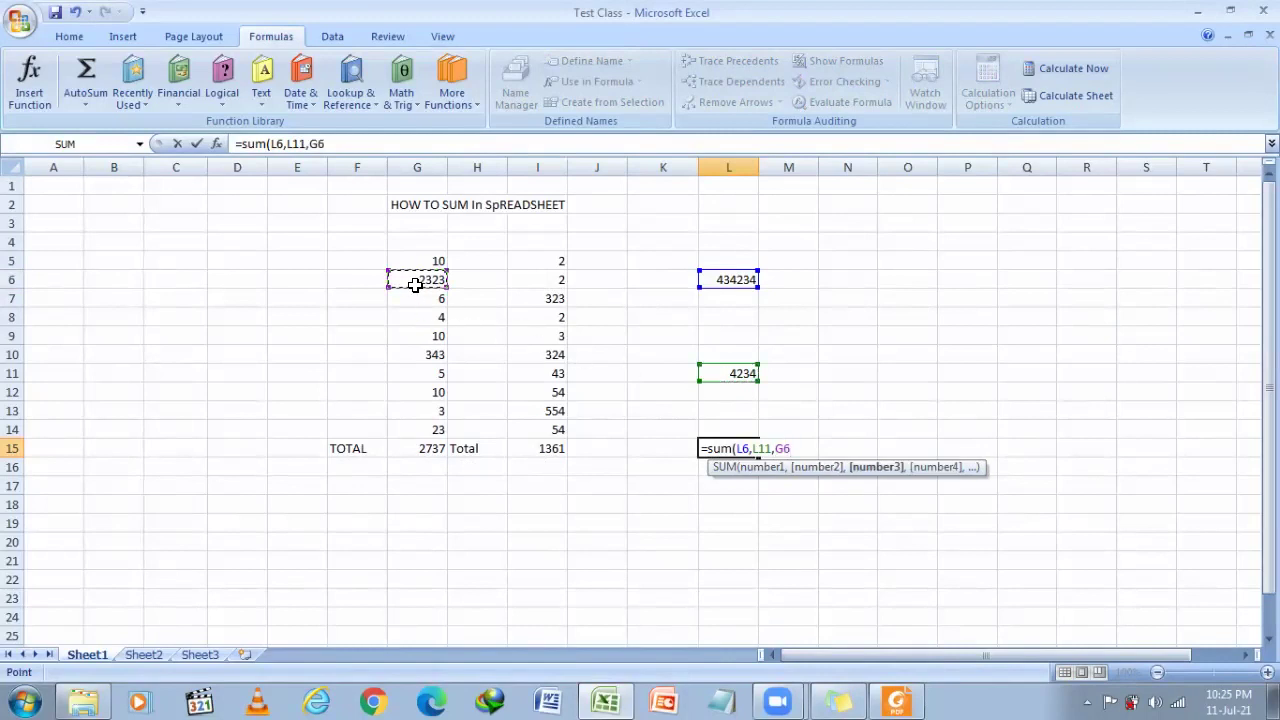
text(,)
click(557, 297)
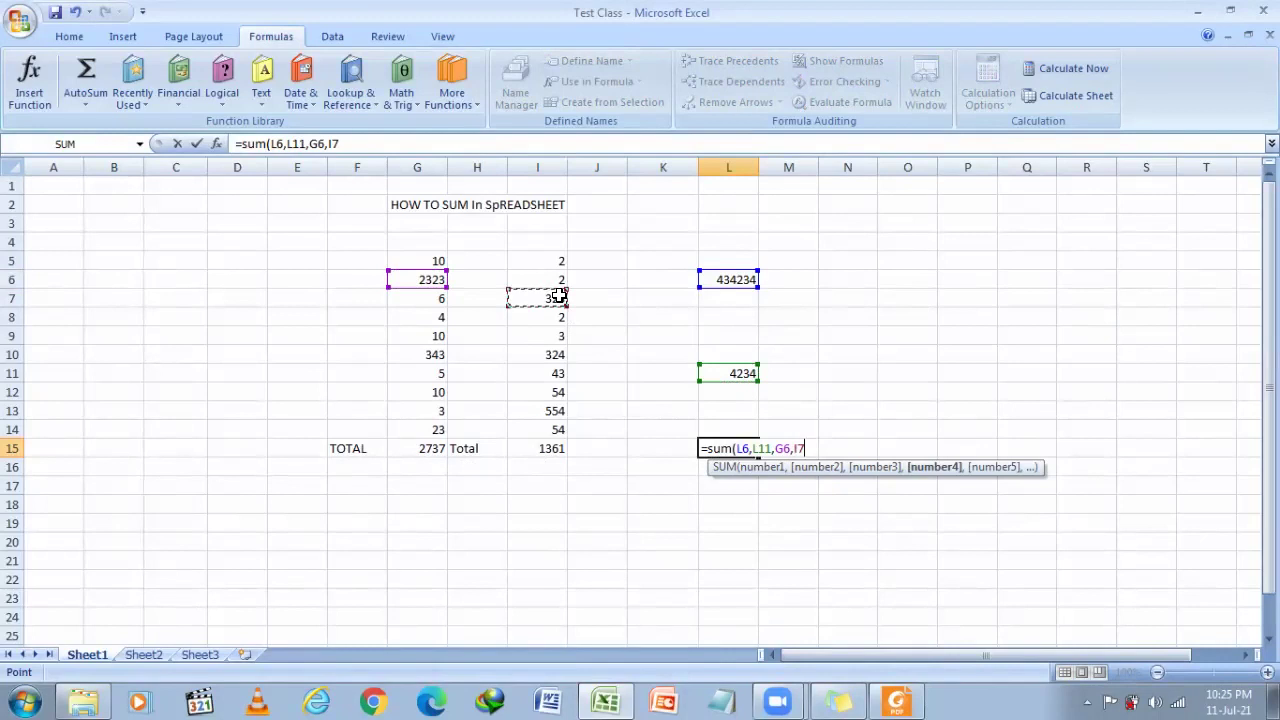
text(,)
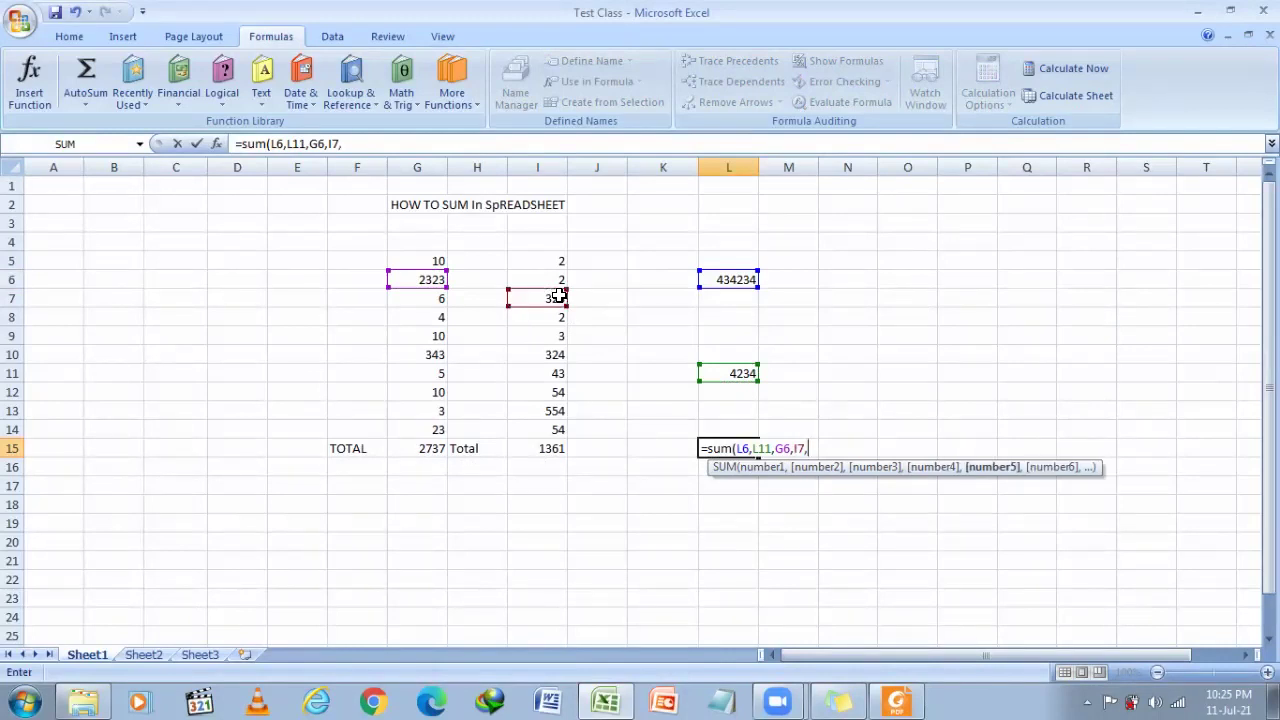
click(560, 356)
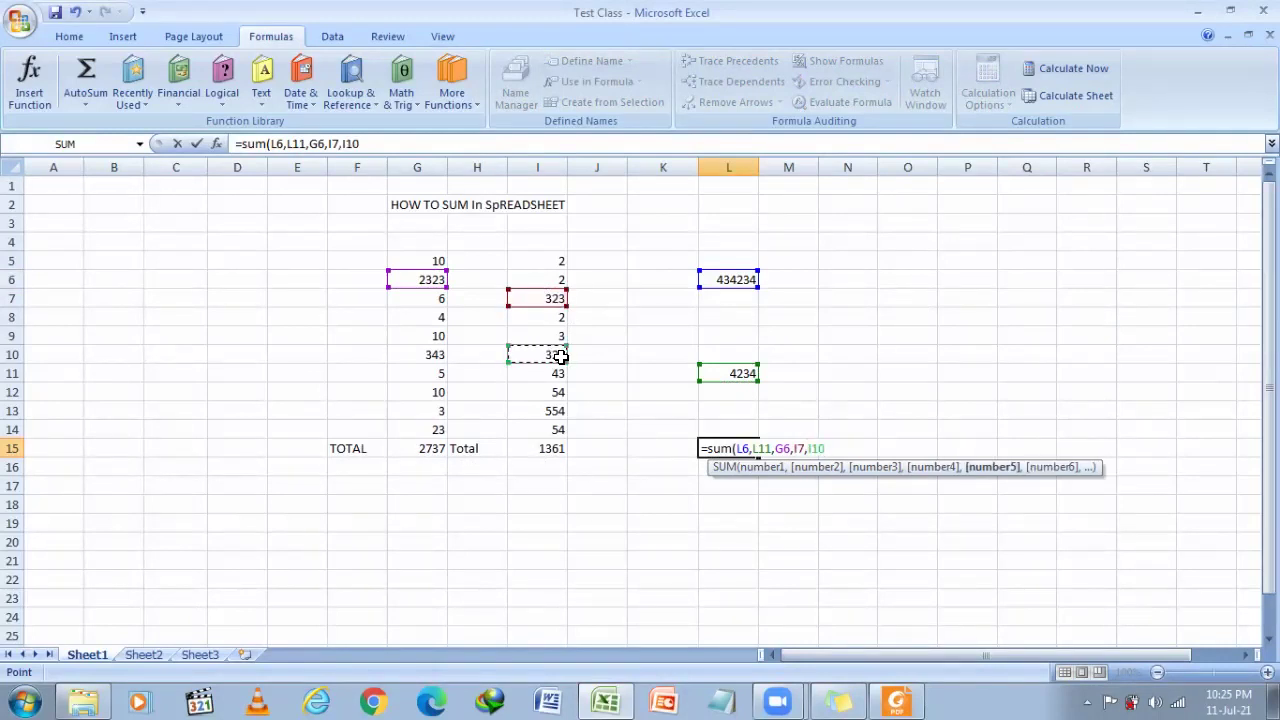
text(,)
click(557, 411)
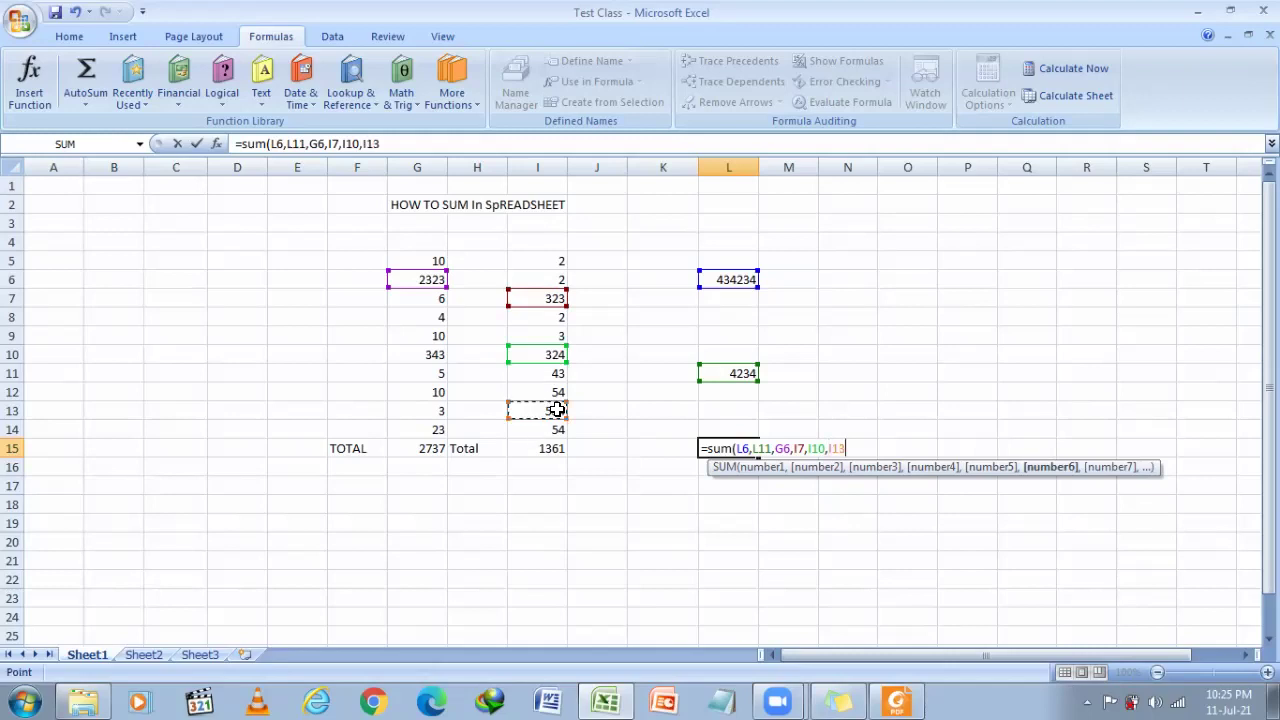
Step: Add the column totals I15 and G15 as the last arguments of the L15 SUM formula and complete it
text(,)
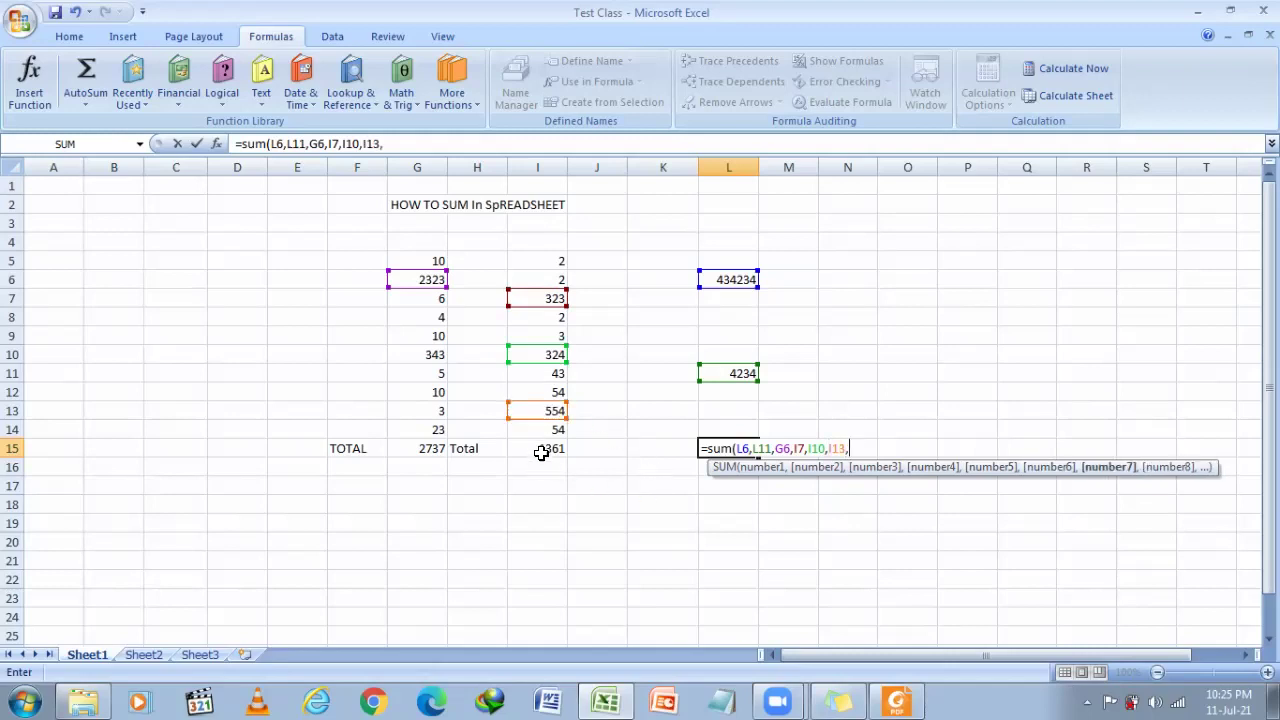
click(540, 449)
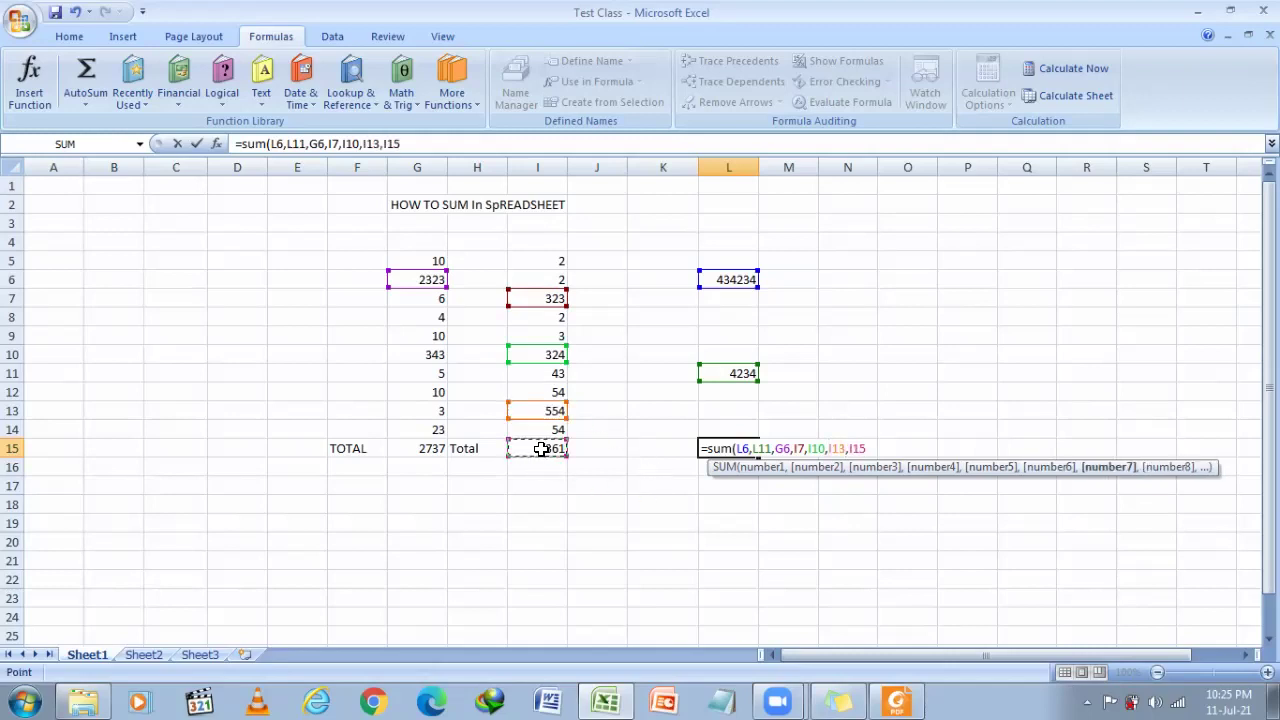
text(,)
click(428, 451)
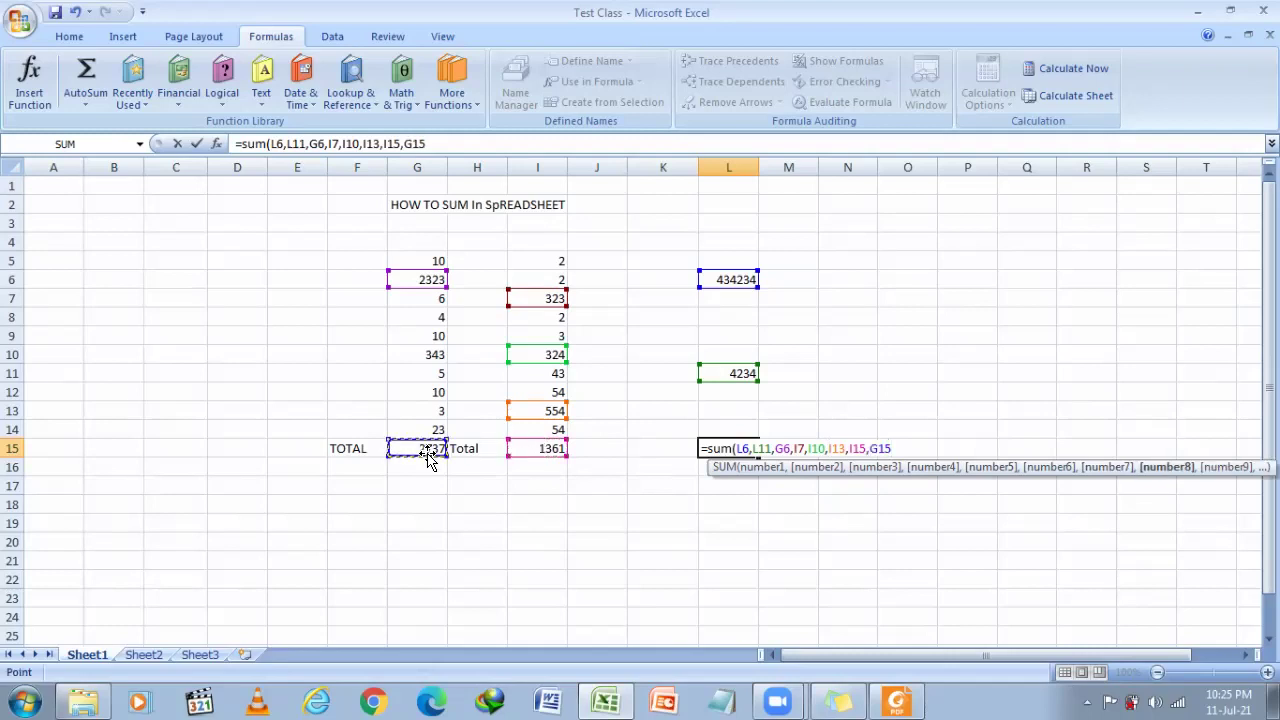
text())
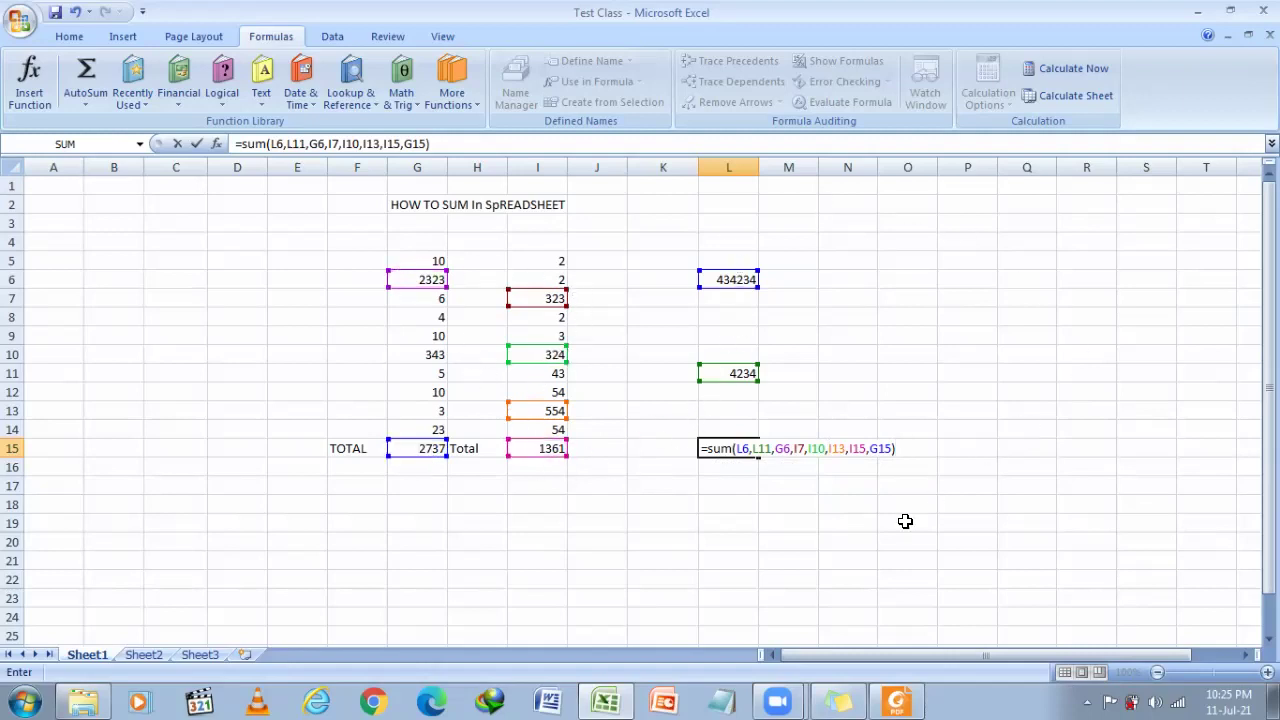
key(Return)
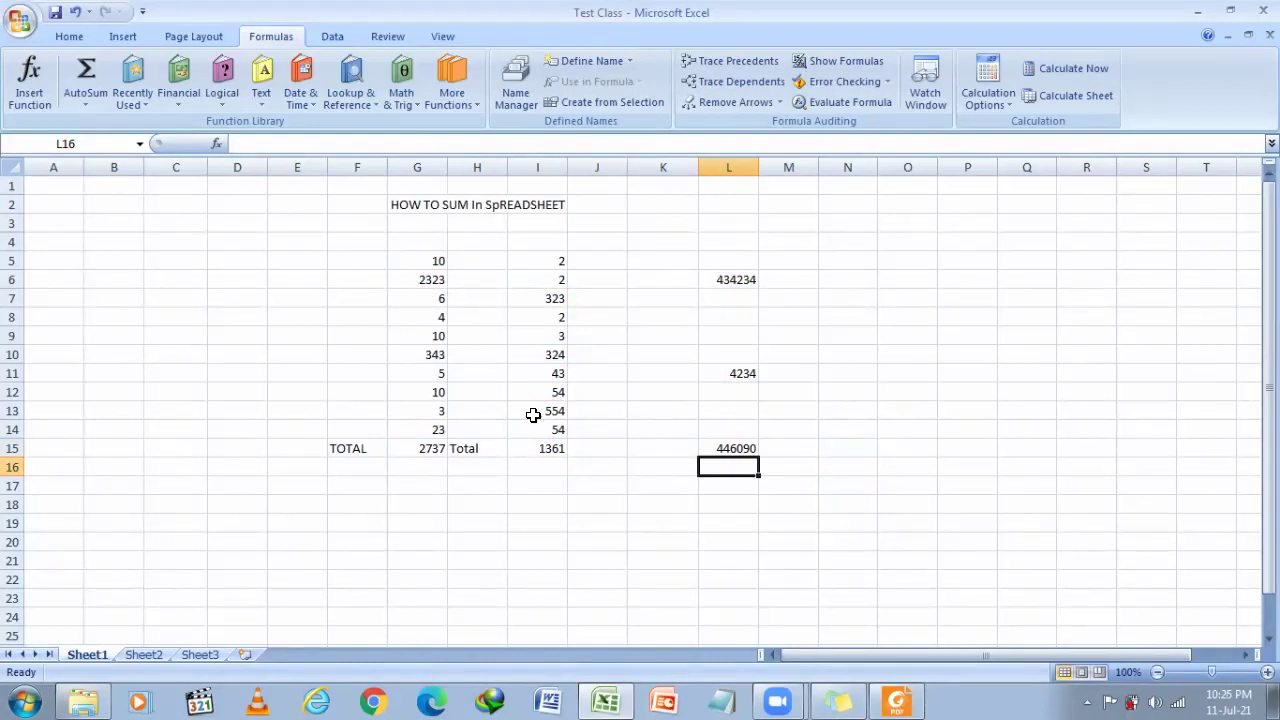
Step: Make the number in L11 negative, as -4234
double_click(728, 375)
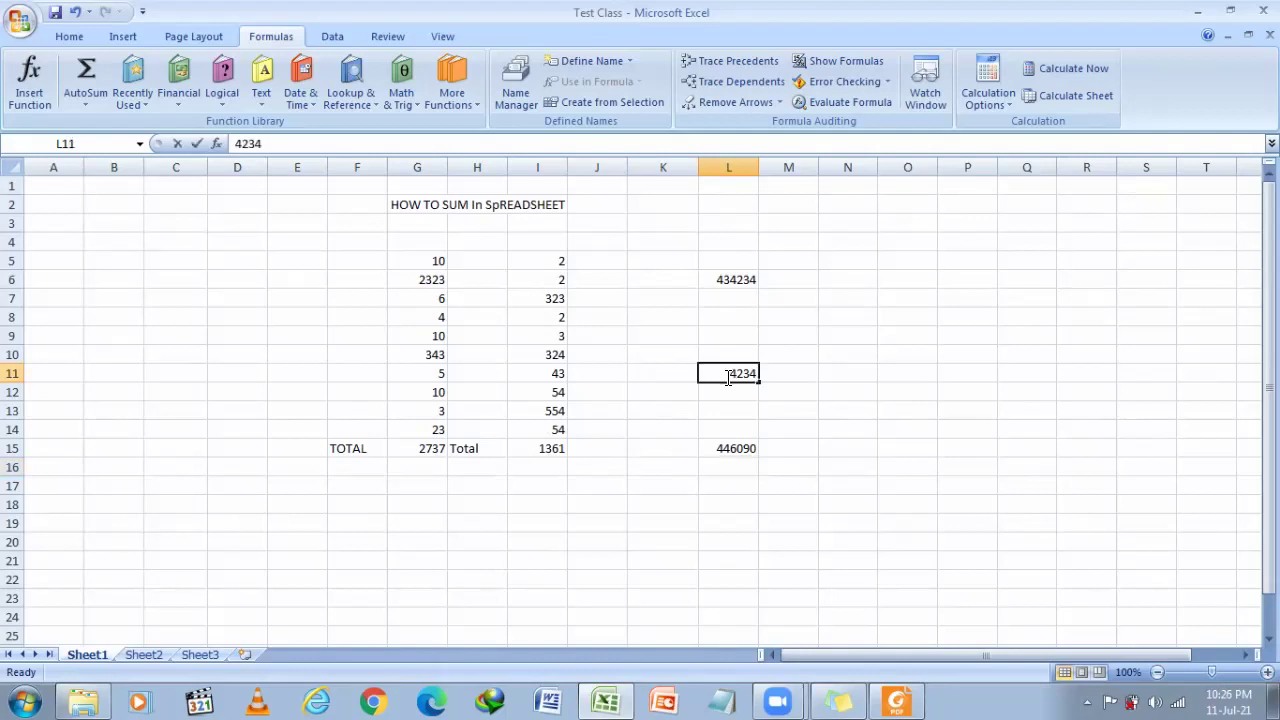
text(-)
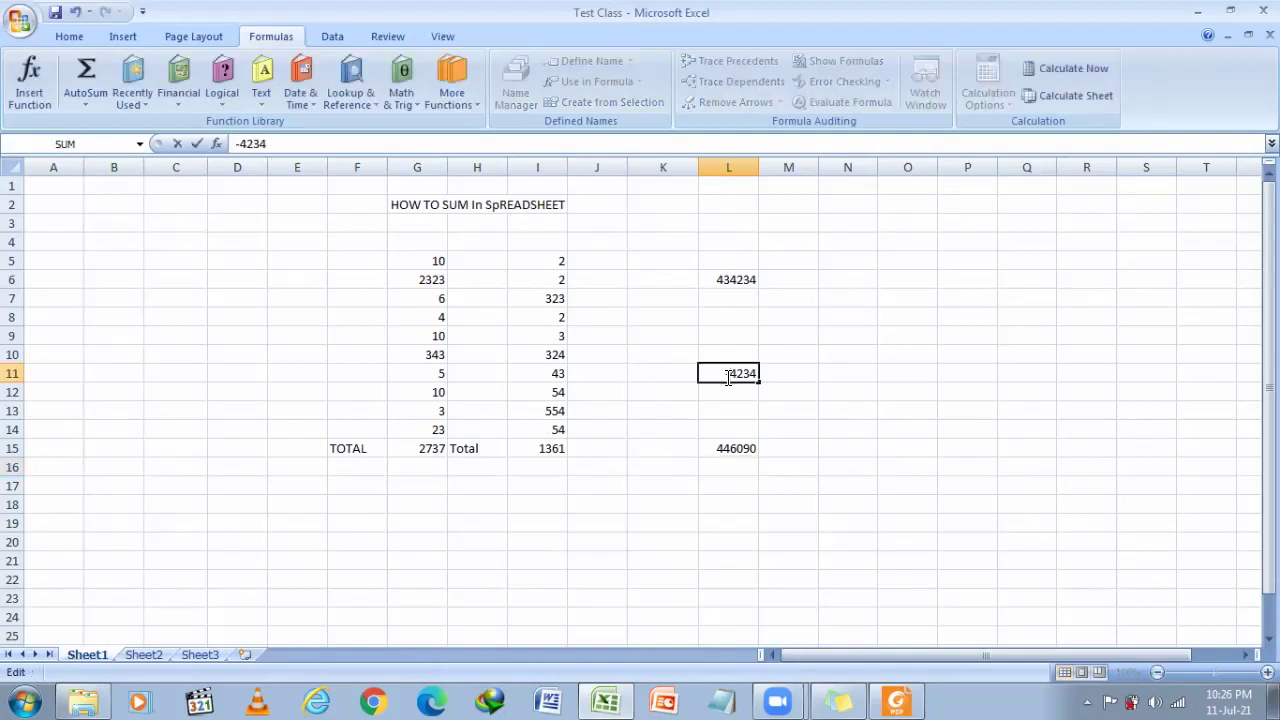
key(Return)
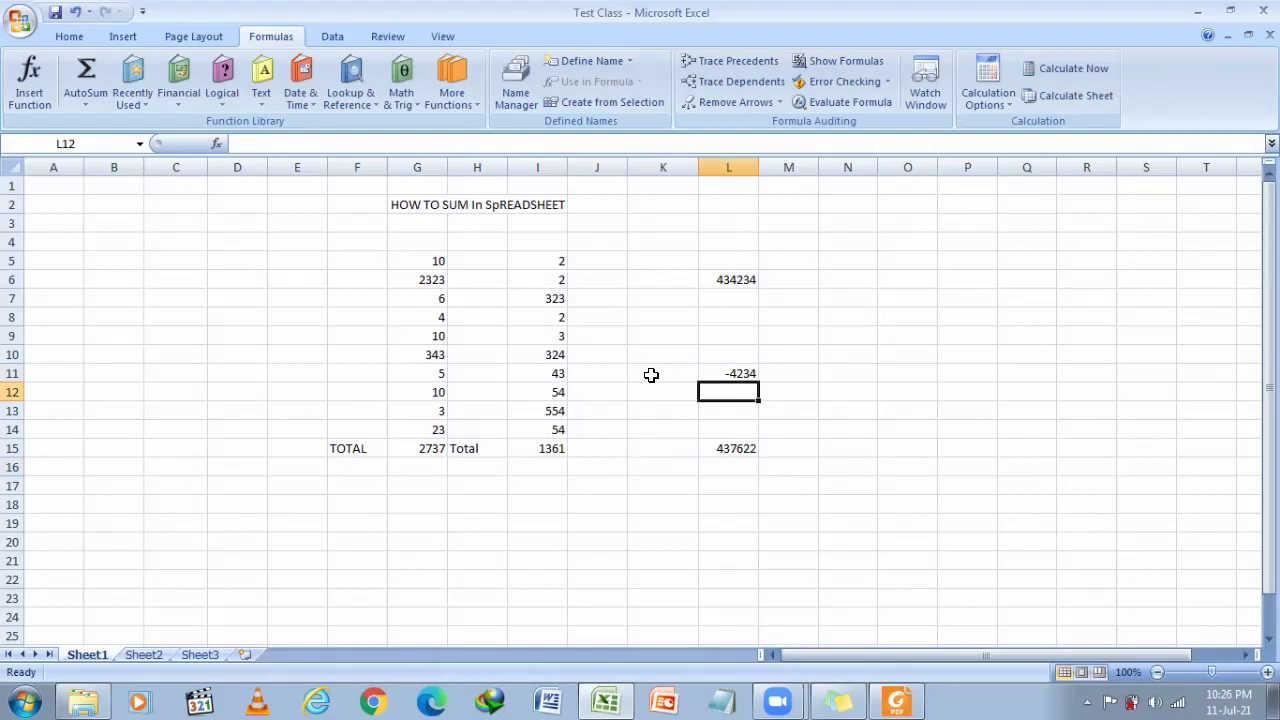
Step: Change the value in I10 of the second number column to -324
click(540, 448)
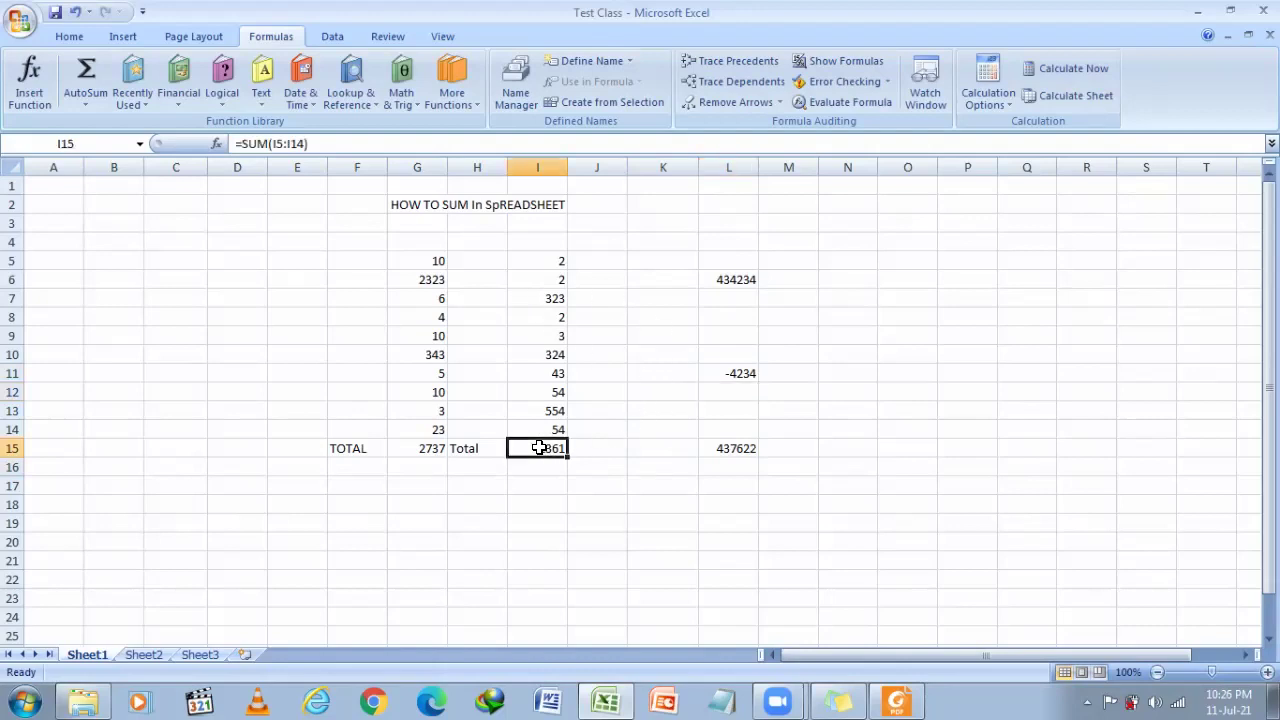
double_click(540, 448)
click(547, 413)
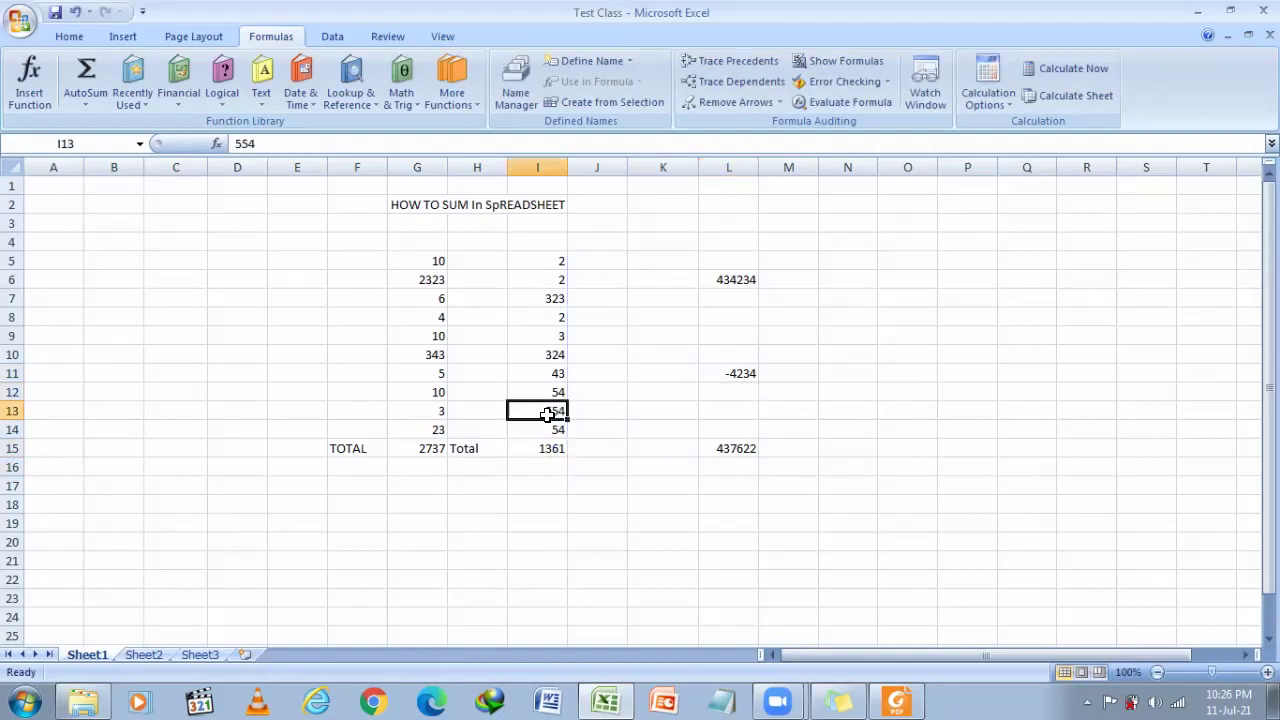
double_click(533, 409)
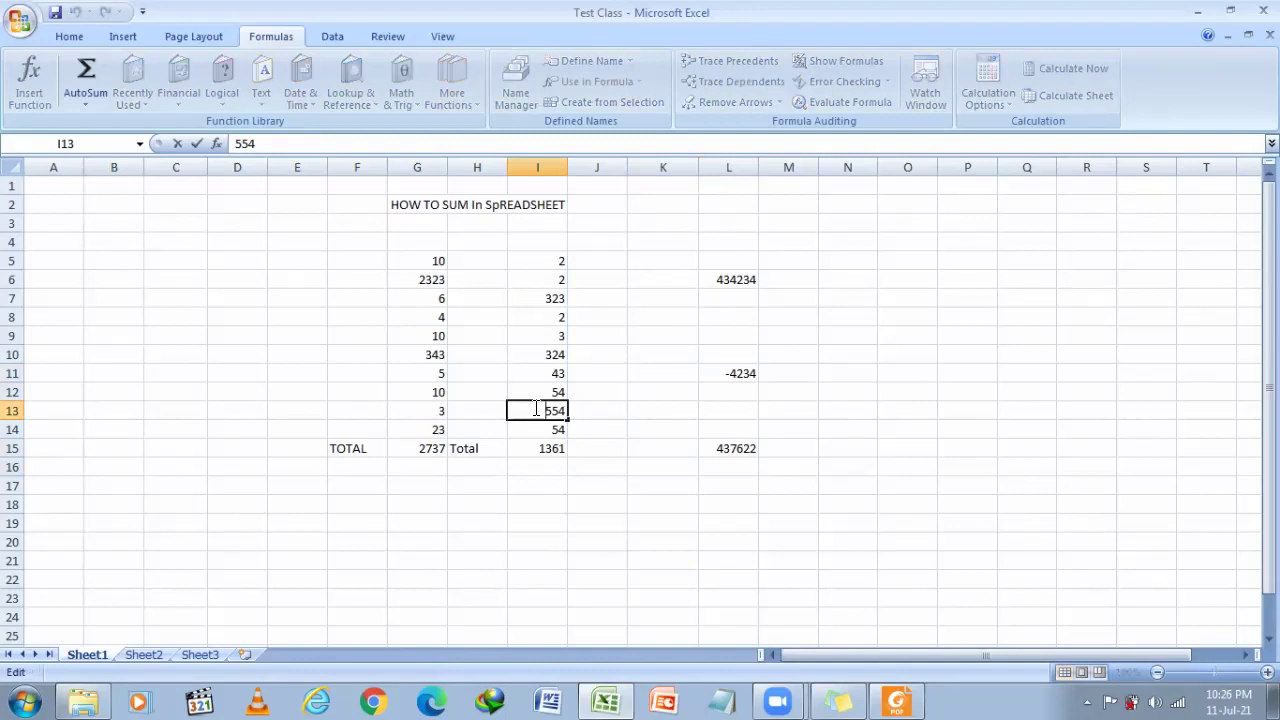
click(549, 354)
double_click(543, 354)
text(-)
key(Return)
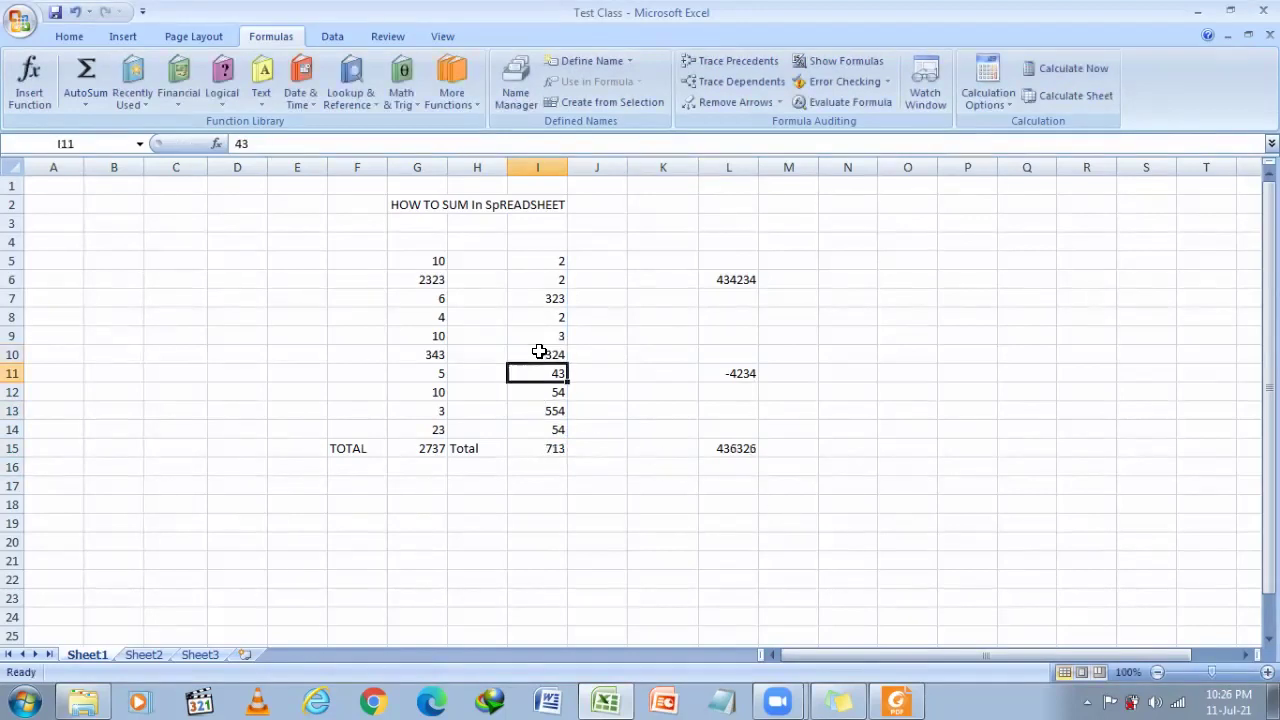
Step: Change the value in I7 of the second number column to -323
double_click(537, 298)
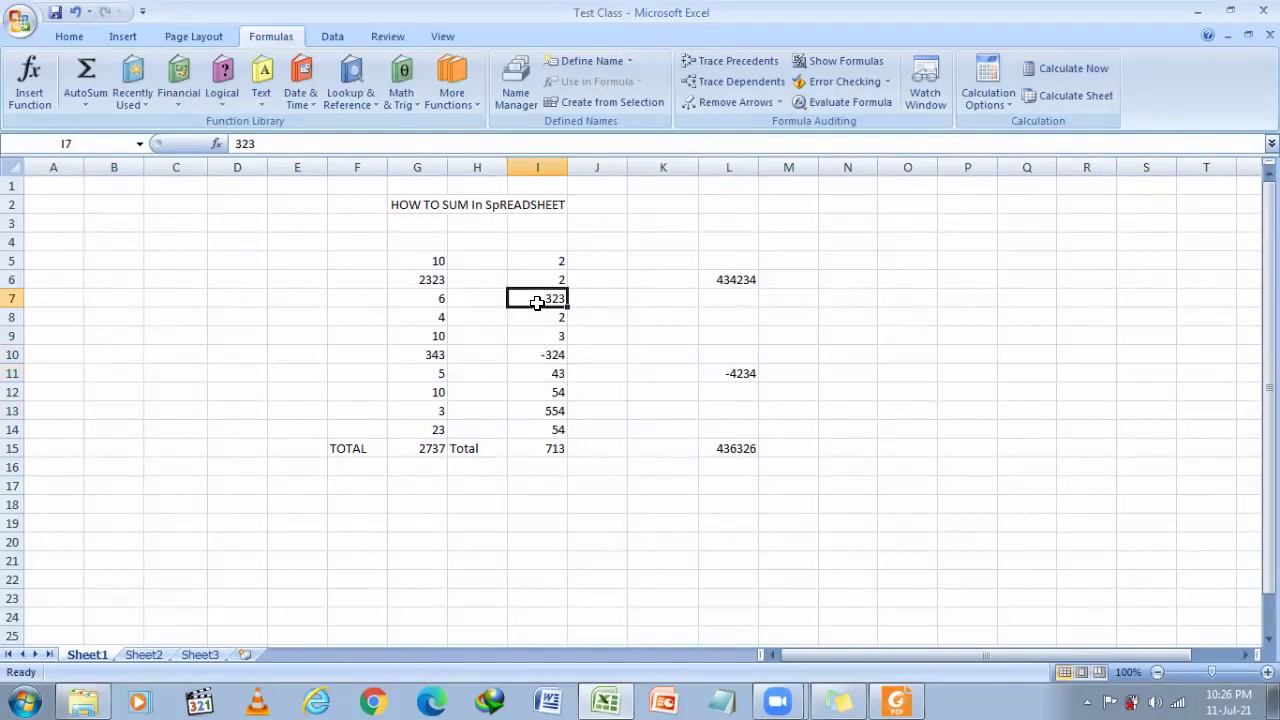
text(-)
key(Return)
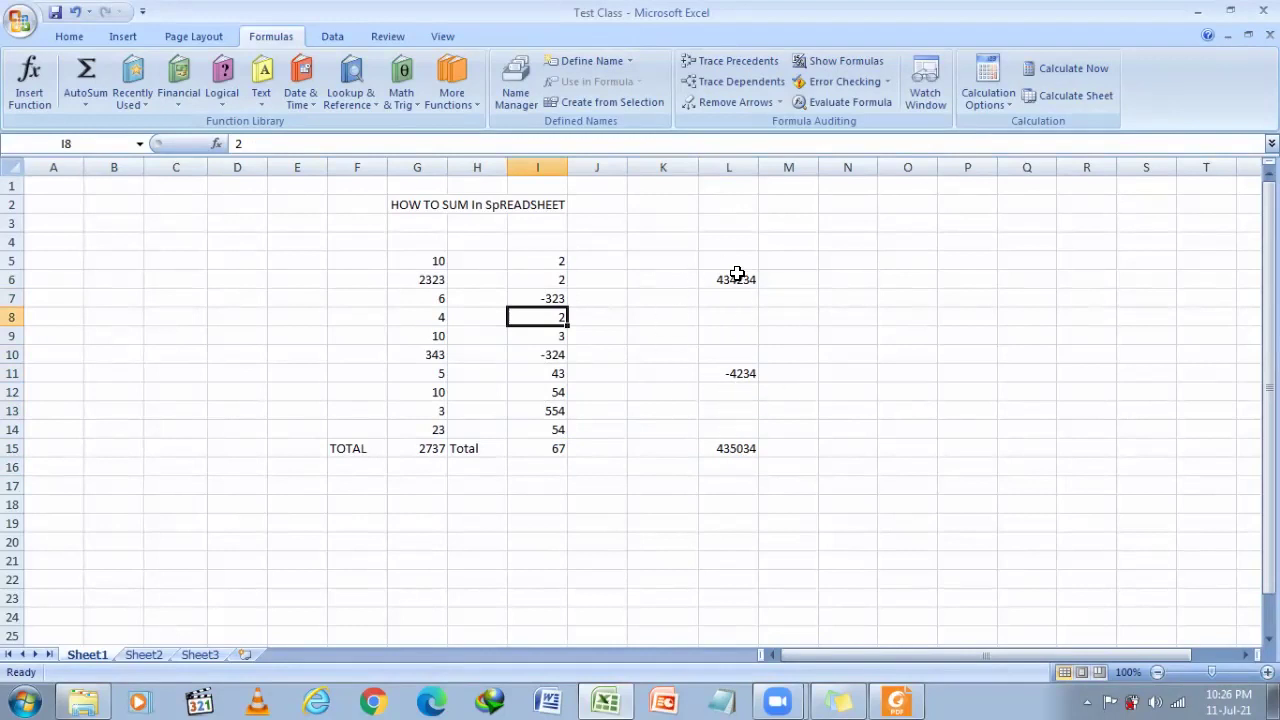
click(724, 373)
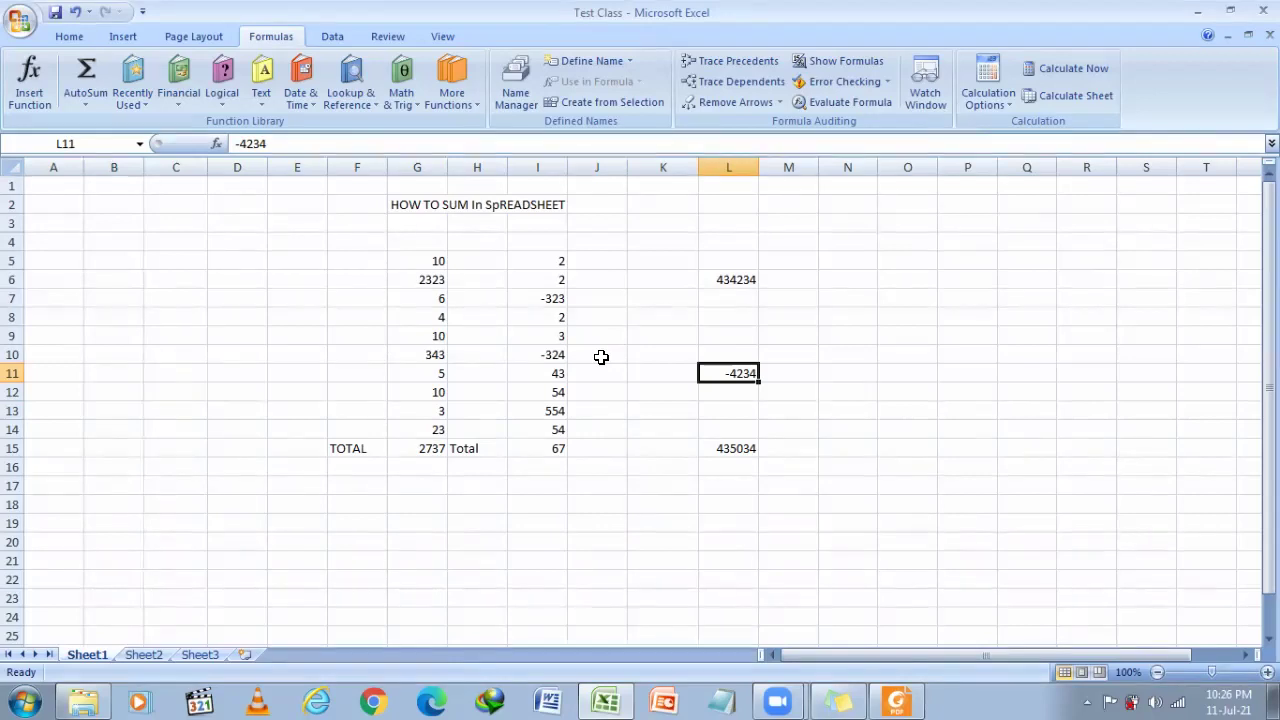
Step: Enter the consecutive dates 11-jul-21 in C4 and 12-jul-21 in C5
click(173, 247)
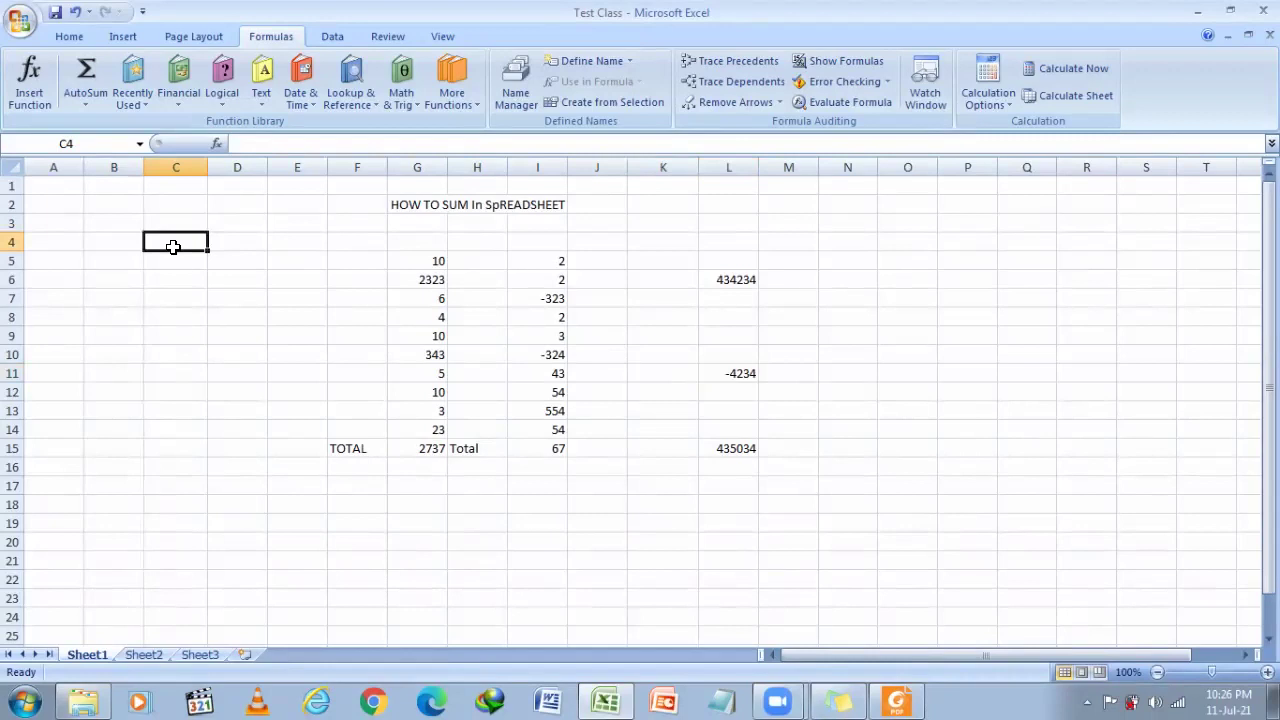
text(11-ju-21)
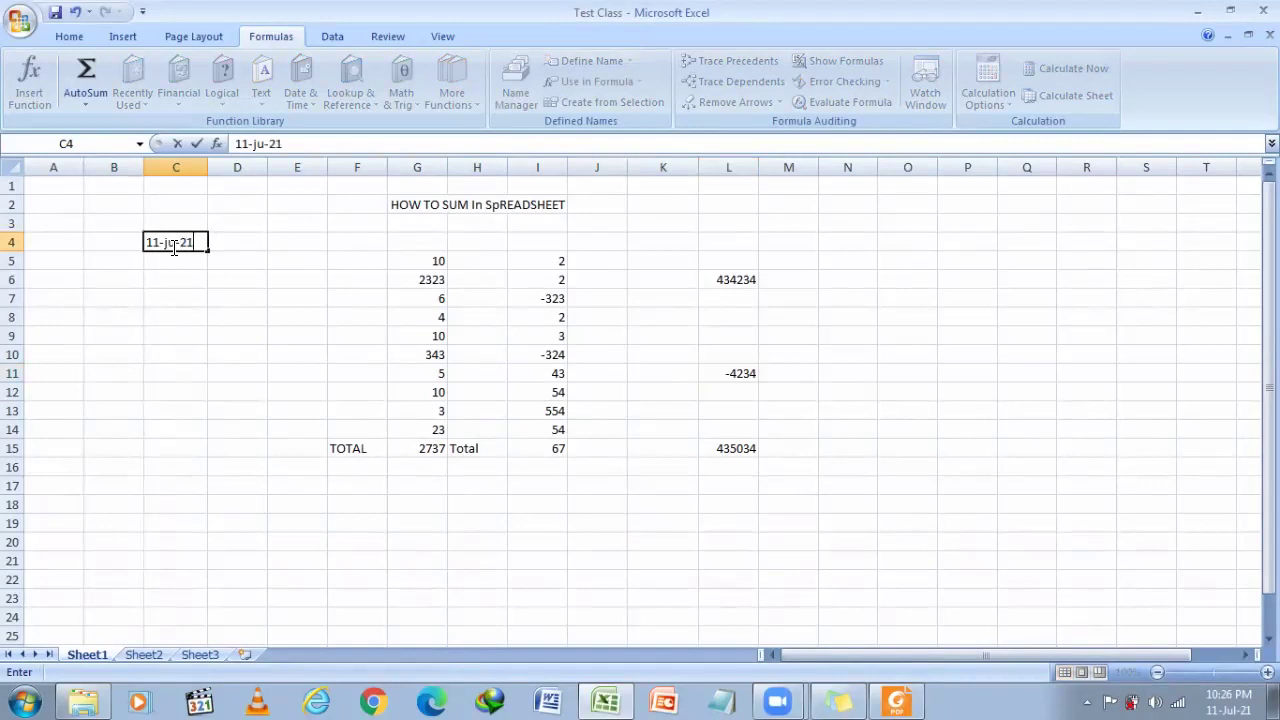
key(Return)
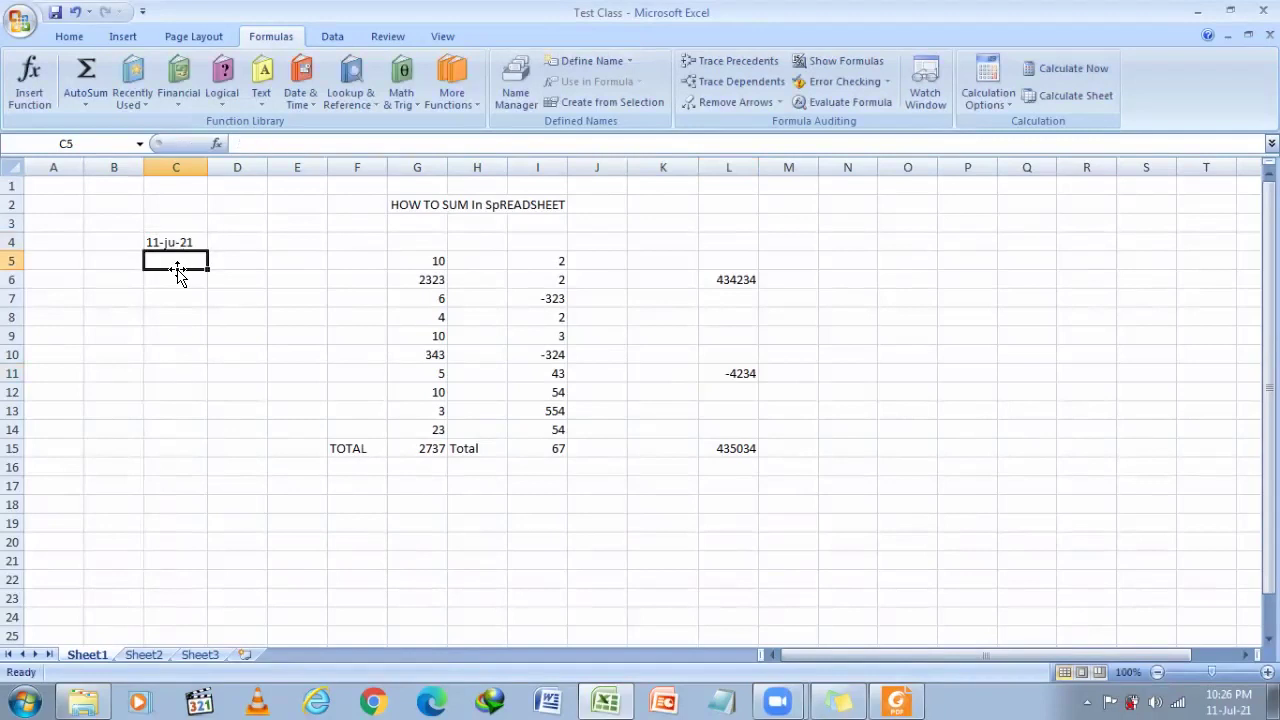
double_click(184, 242)
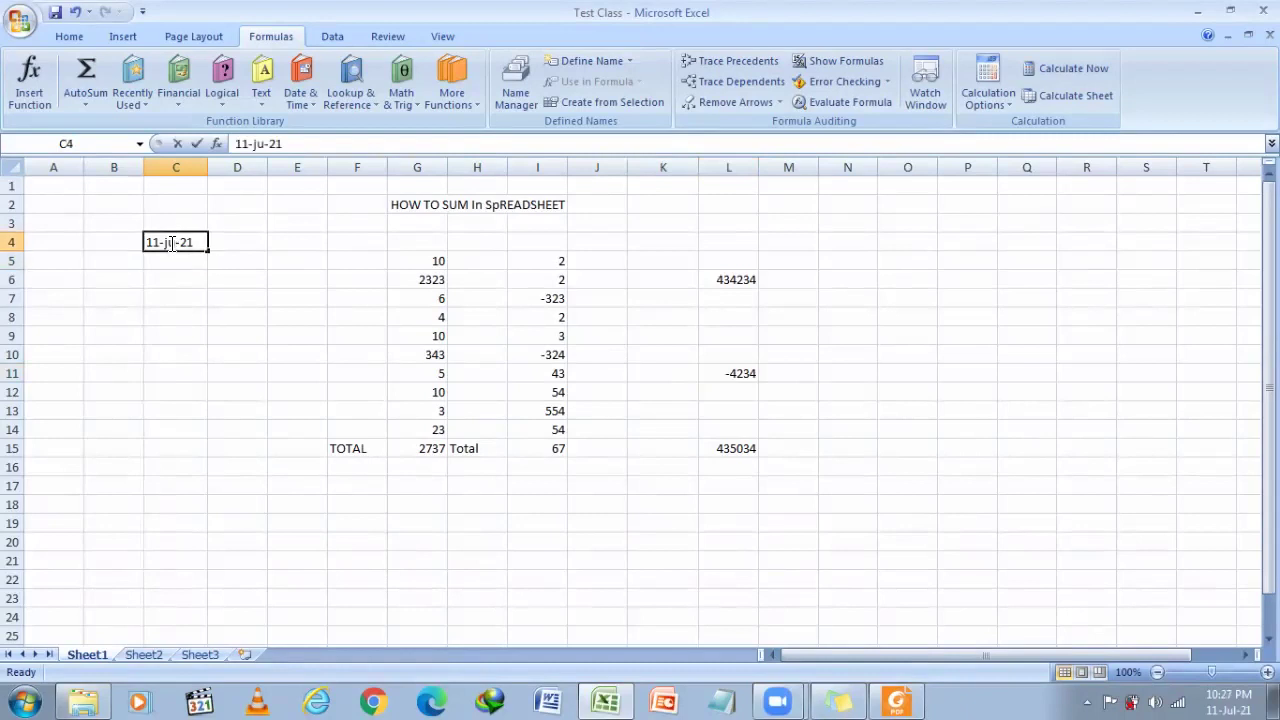
text(l)
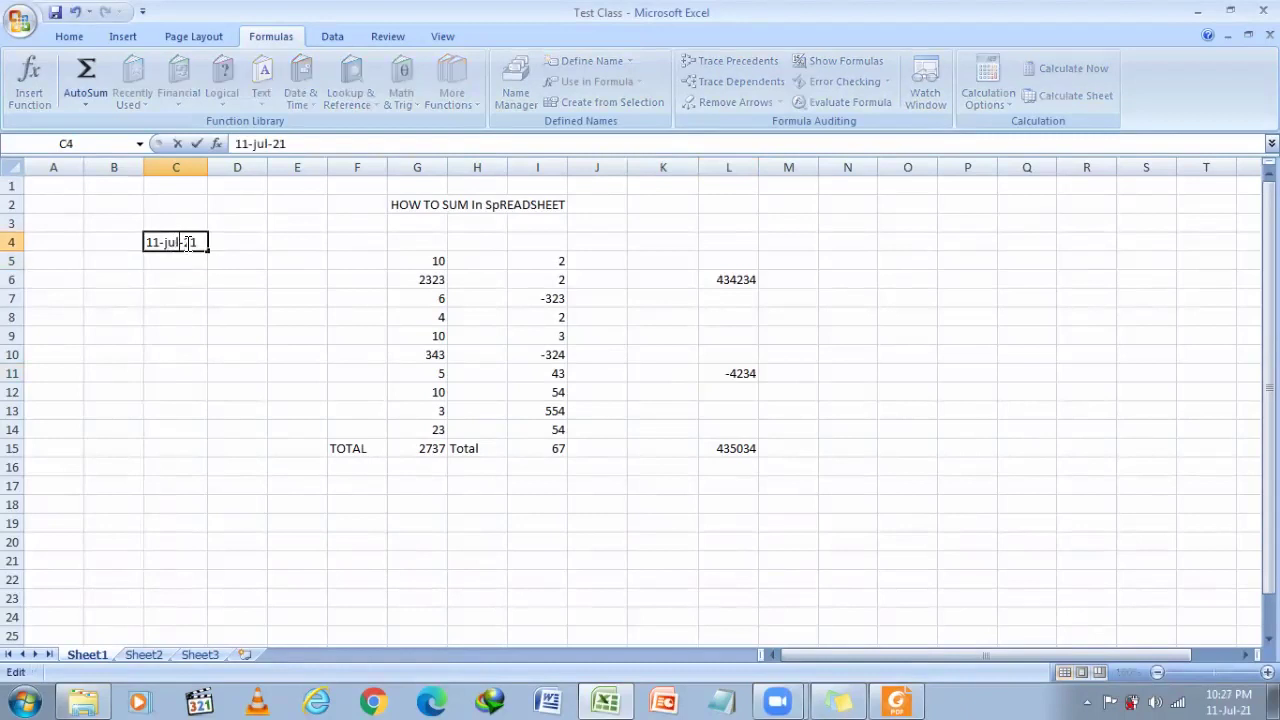
key(Return)
text(12-jul-21)
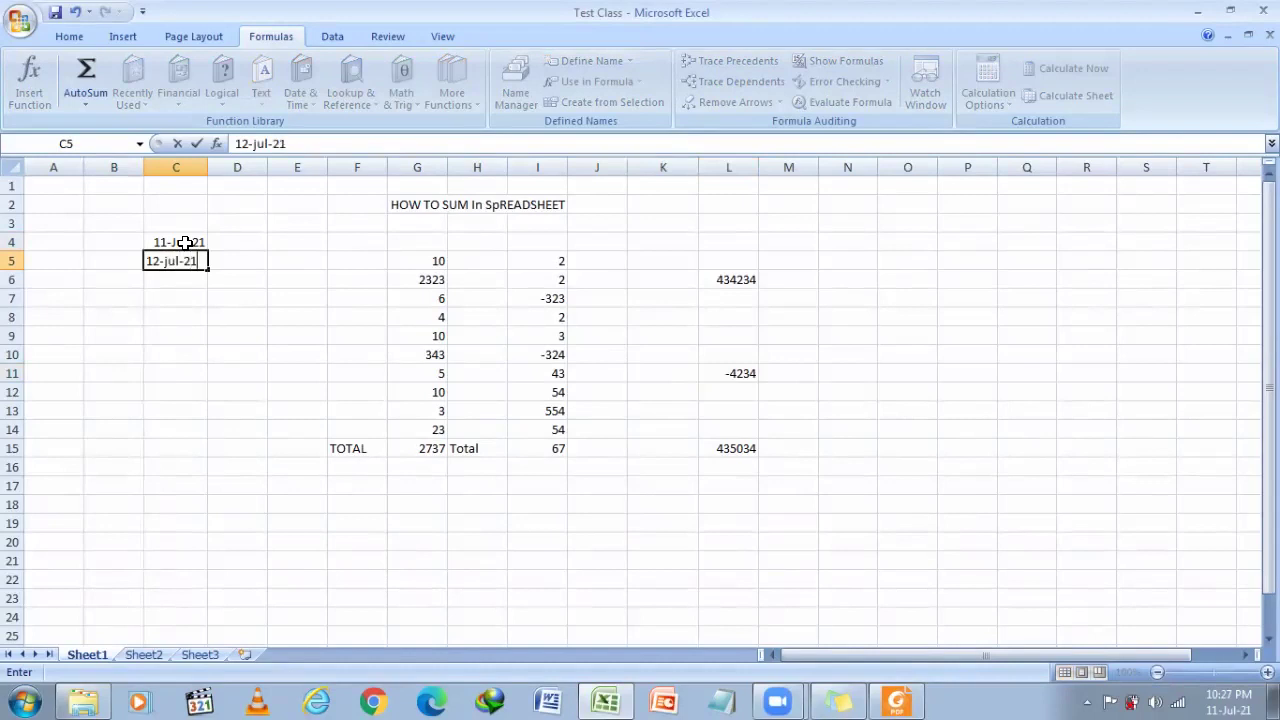
key(Return)
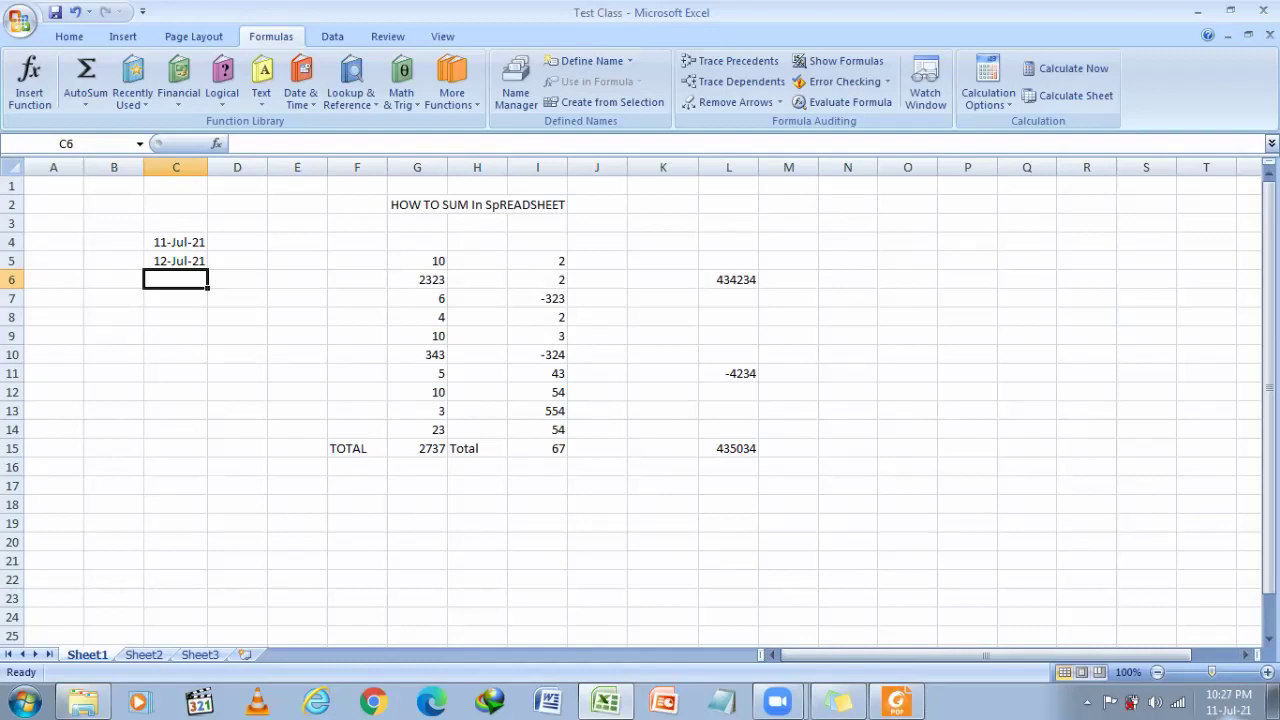
Step: Fill the daily date series from C4:C5 down column C to 20-Nov-21 in C136
mouse_move(1228, 702)
click(166, 243)
click(168, 259)
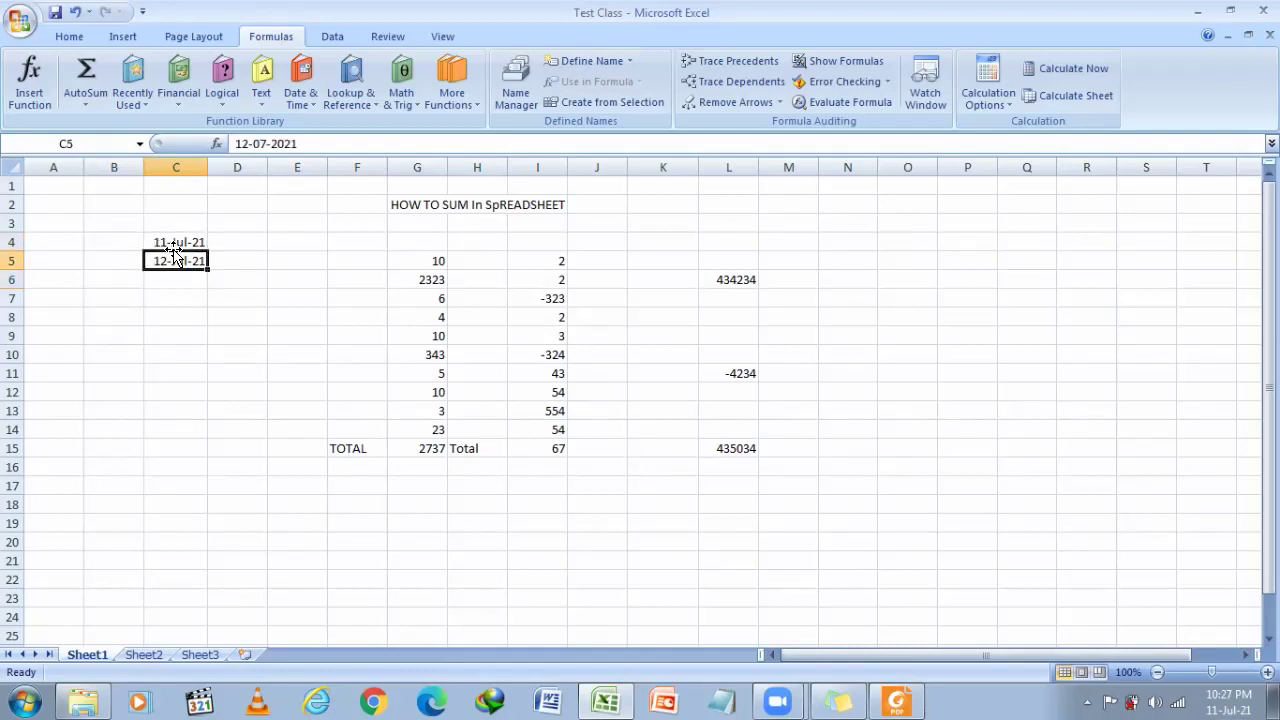
click(173, 238)
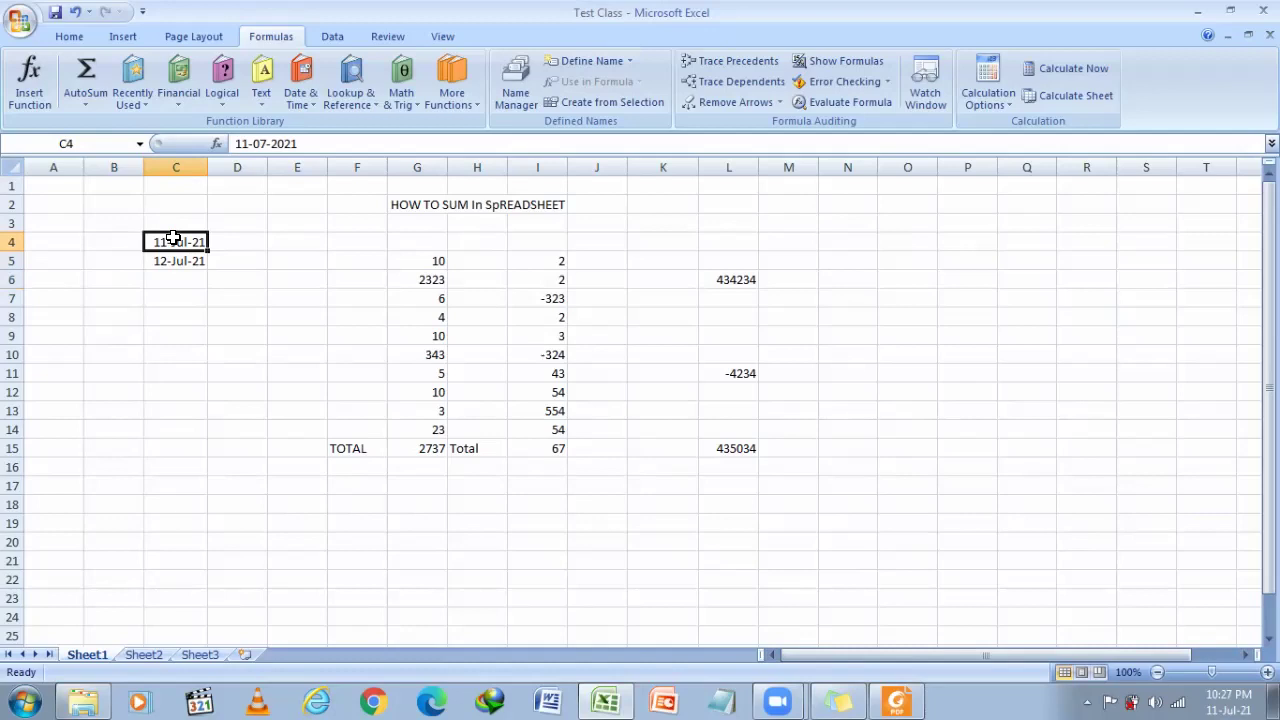
drag(178, 242, 177, 258)
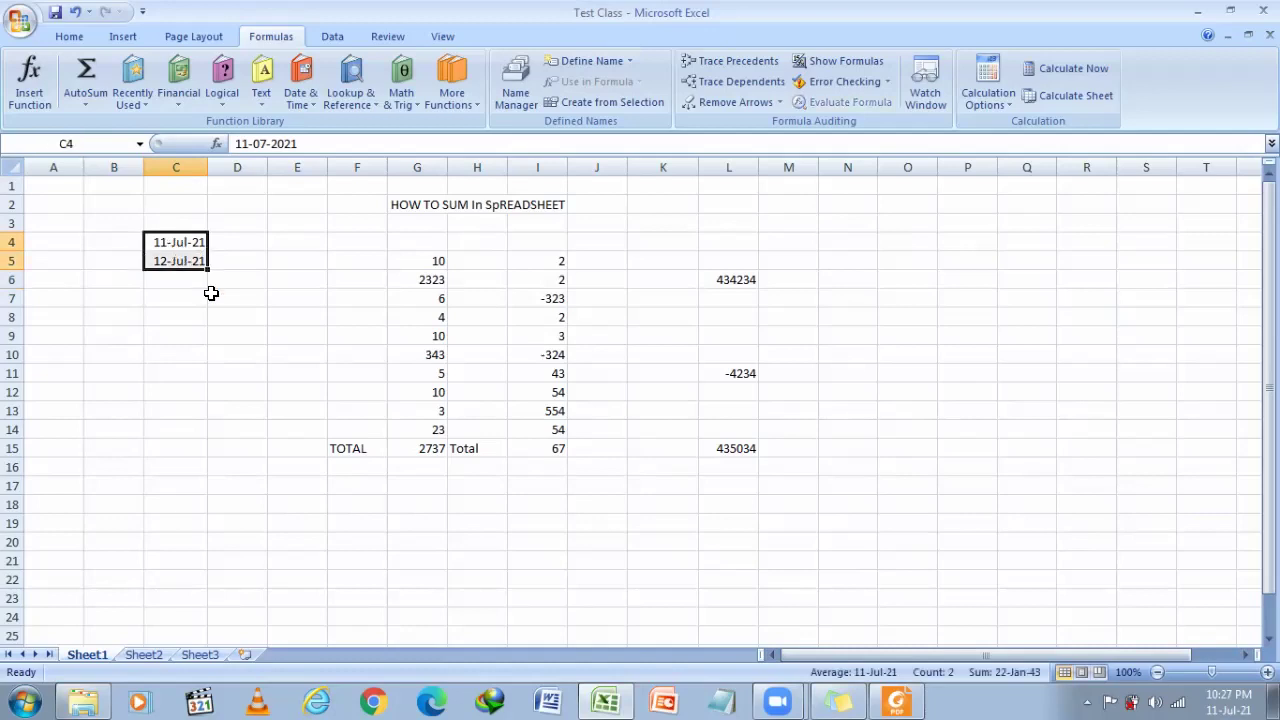
drag(208, 267, 200, 561)
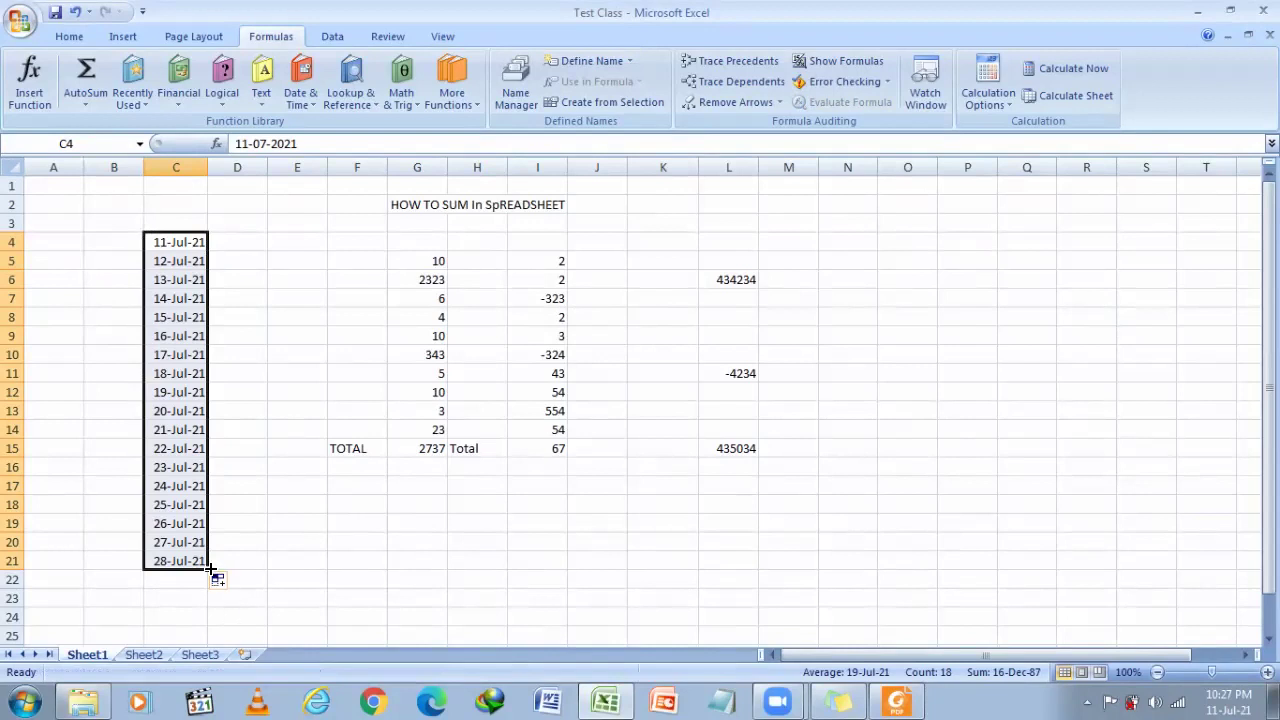
drag(210, 568, 240, 625)
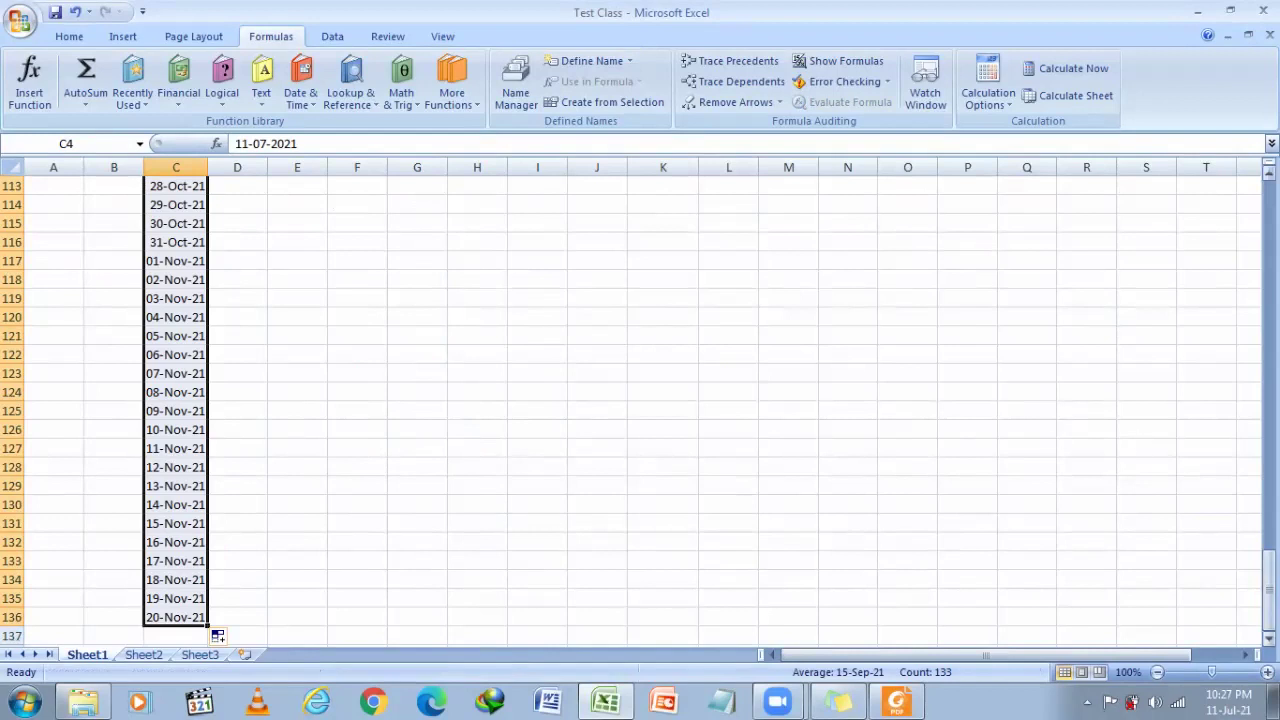
drag(1268, 565, 1268, 200)
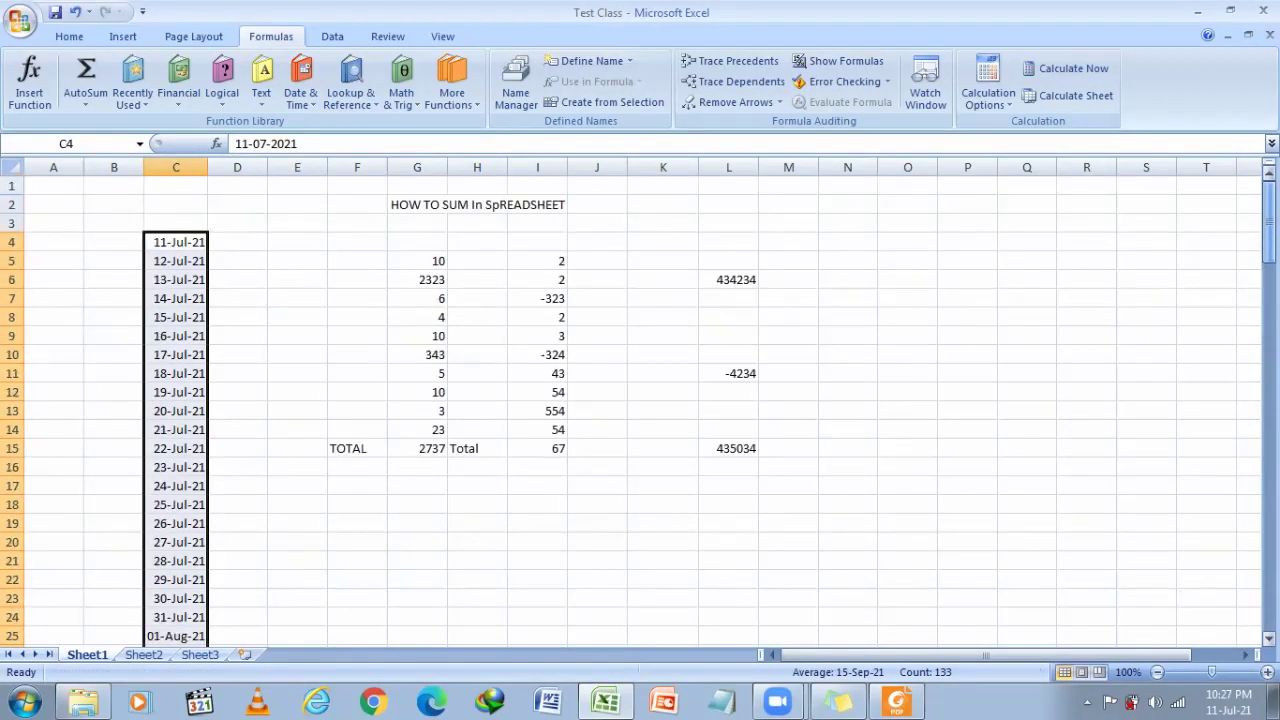
Step: Add the heading "Date" in C3 above the date series
click(238, 241)
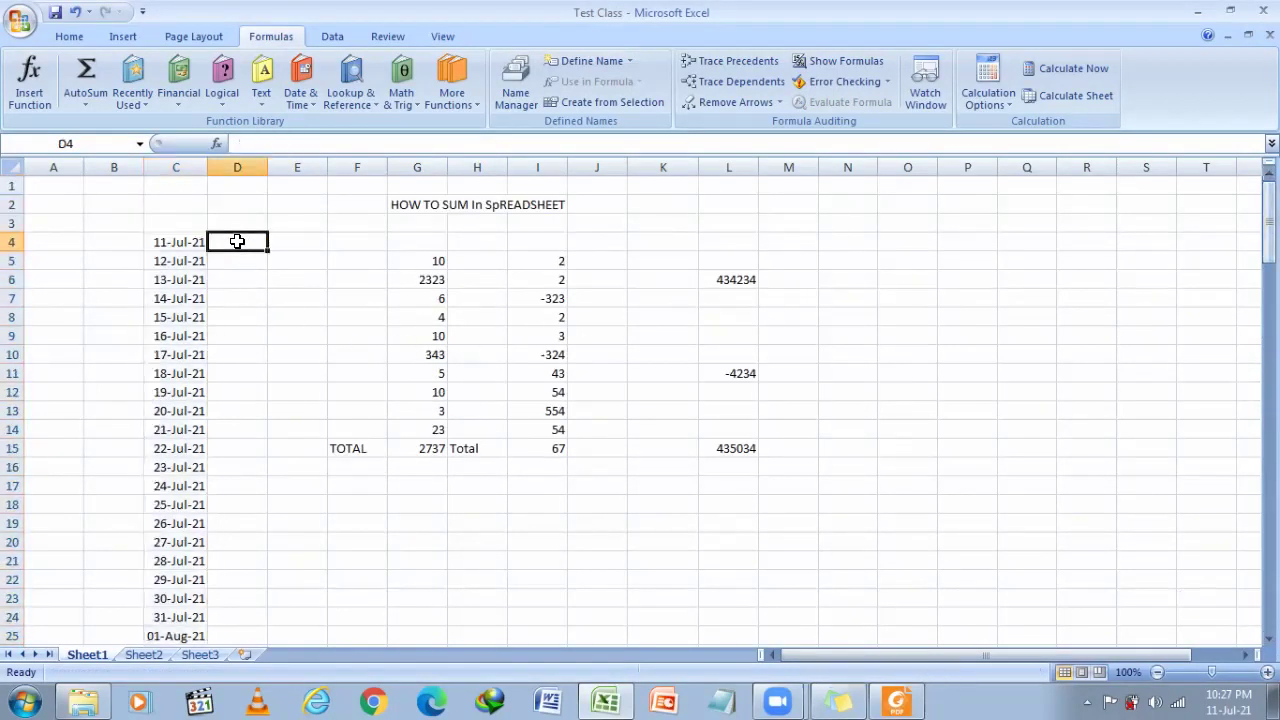
click(183, 224)
text(Date)
click(243, 223)
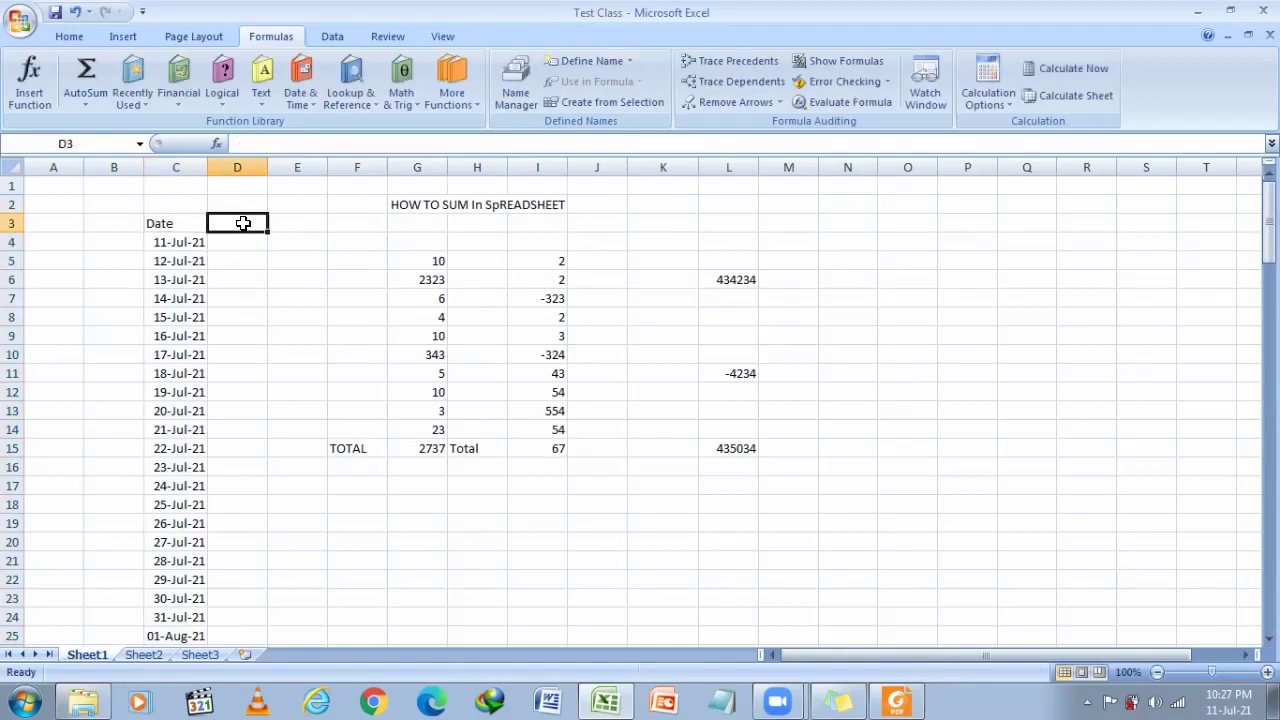
Step: Add the heading "Day" in D3 and enter Sat in D4 and Sun in D5
text(Day)
key(Return)
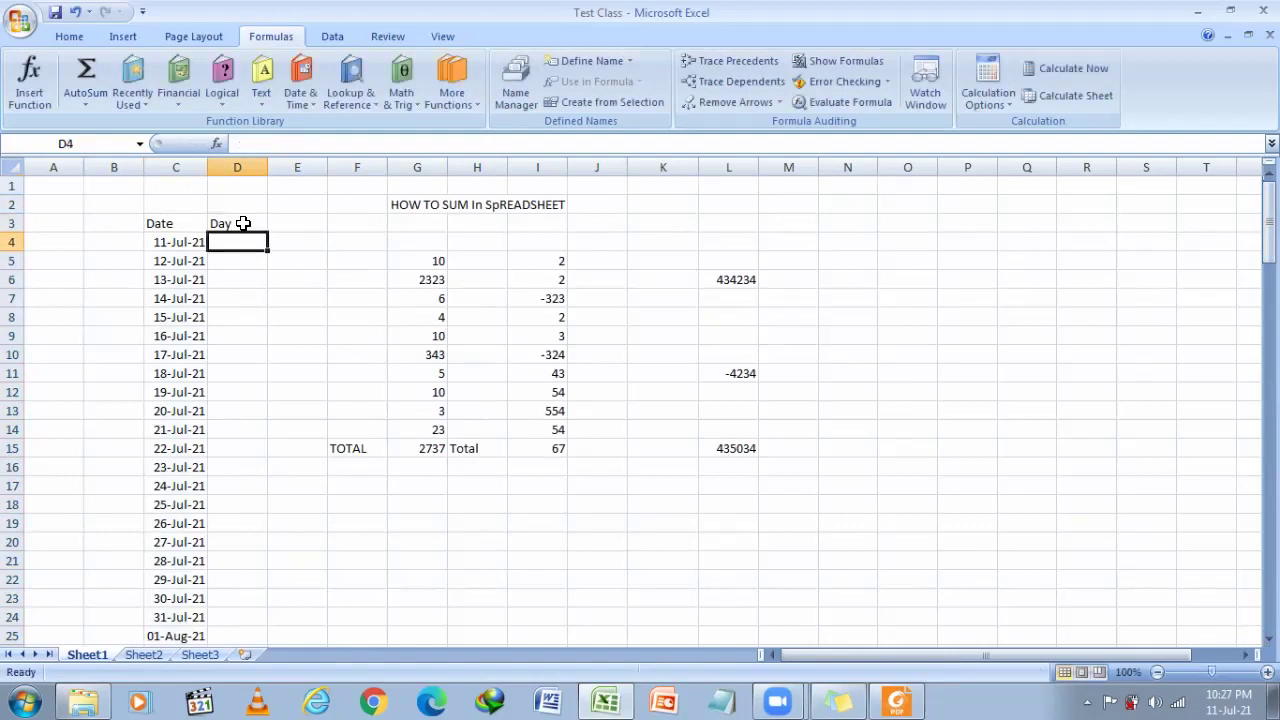
text(Sat)
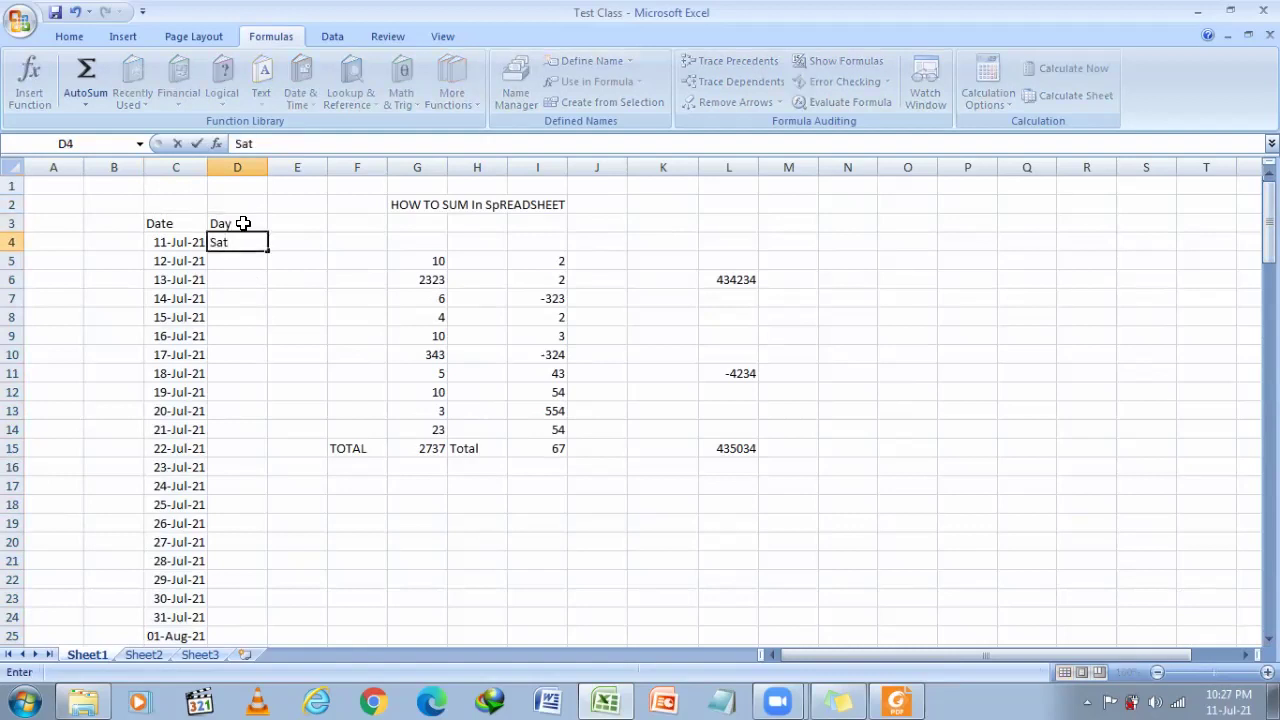
key(Return)
text(Sun)
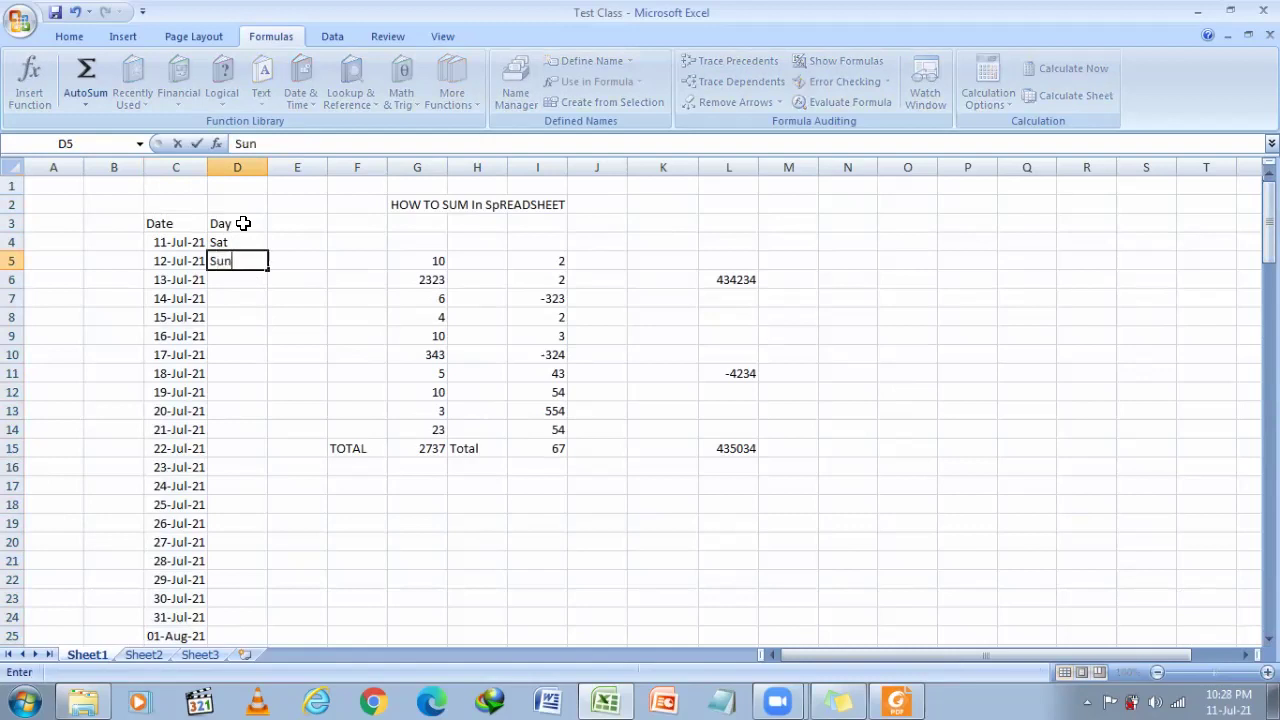
key(Return)
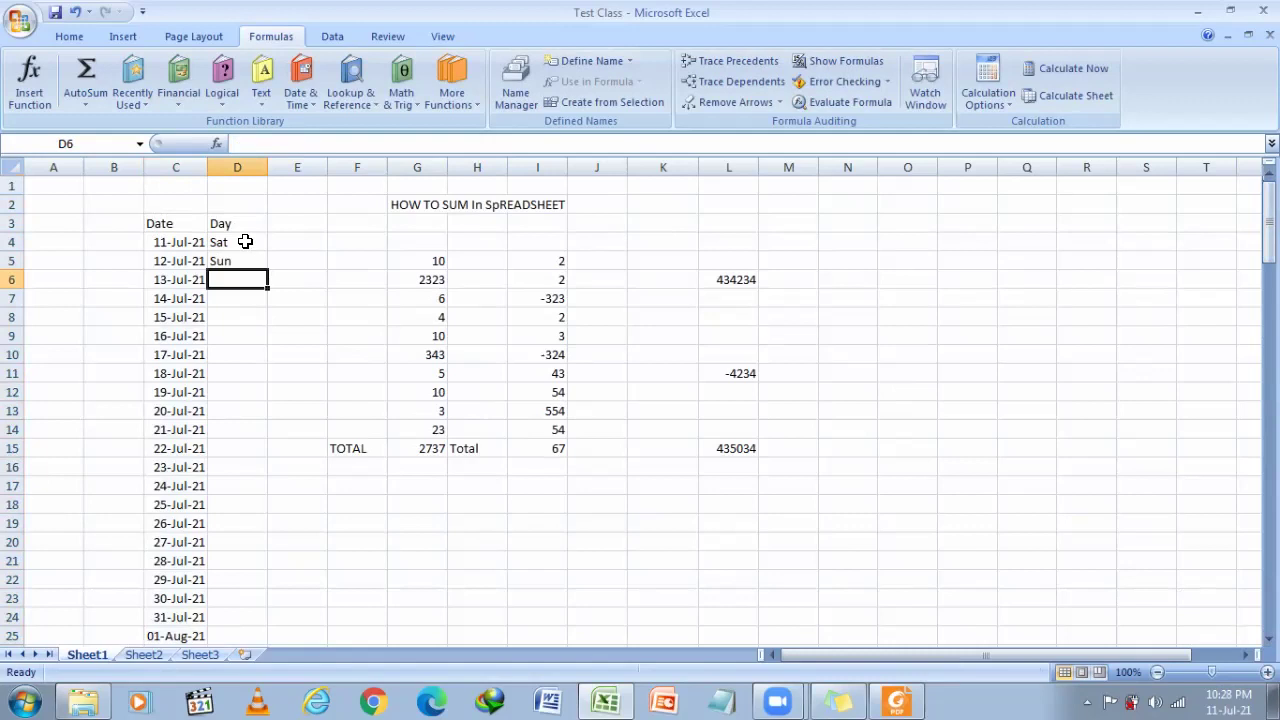
Step: Fill the weekday series from D4:D5 down column D to row 25
click(245, 242)
drag(245, 242, 246, 252)
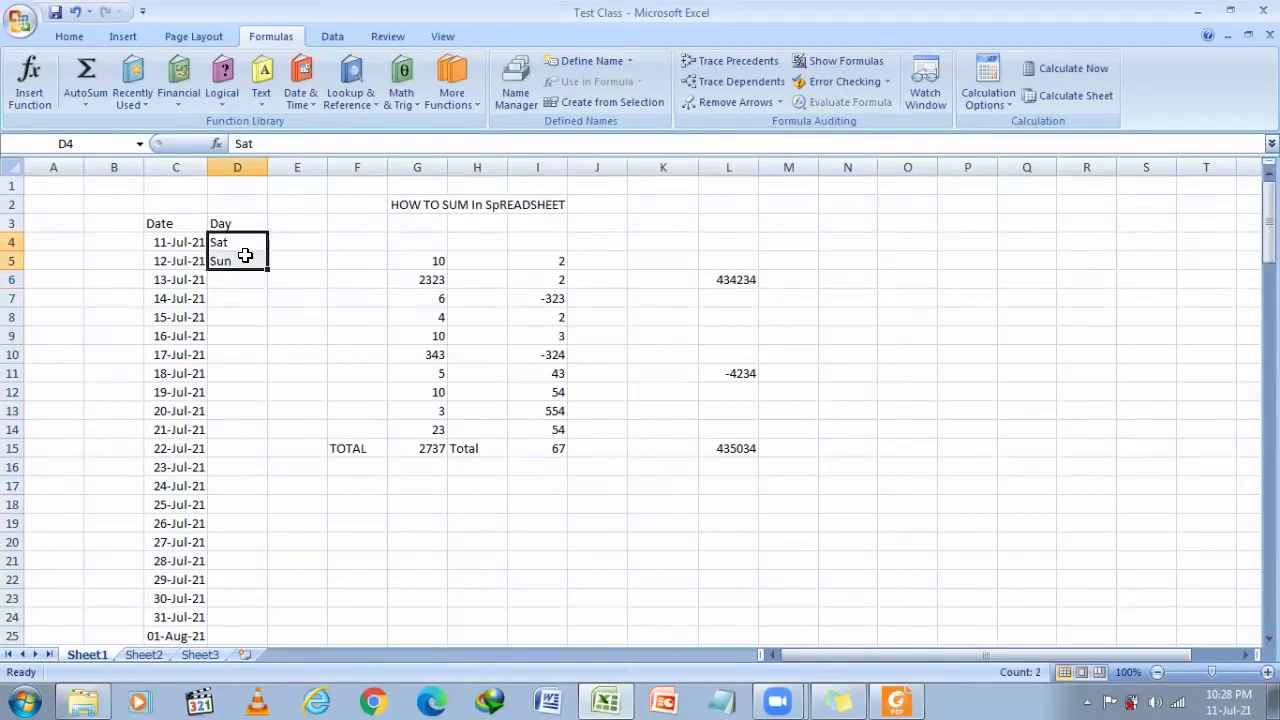
drag(268, 270, 270, 634)
click(440, 563)
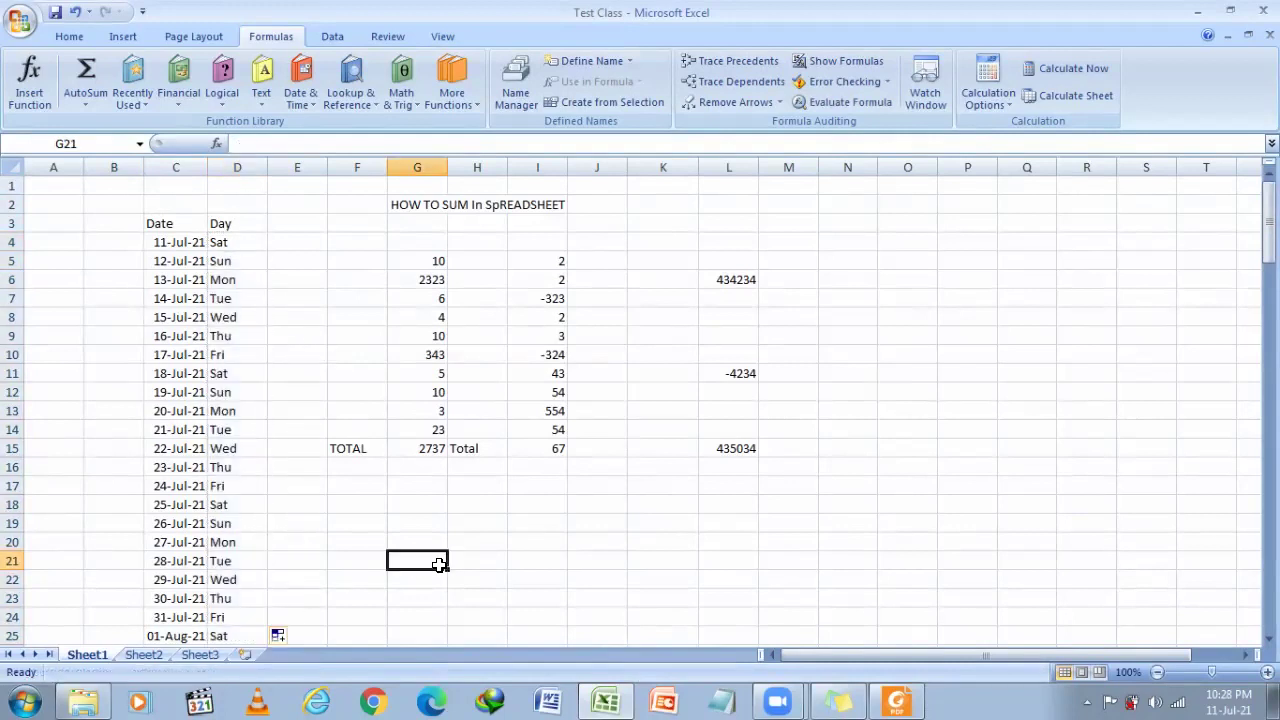
Step: Centre the contents of column D horizontally
click(235, 167)
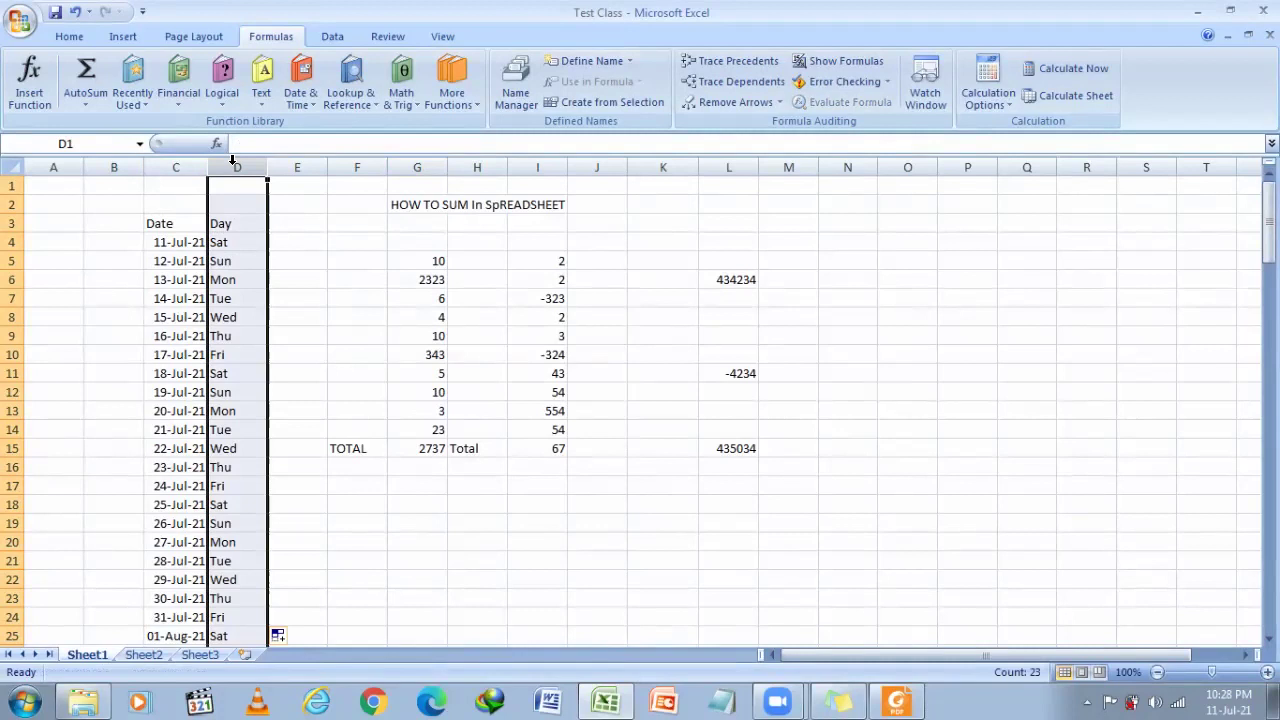
click(68, 38)
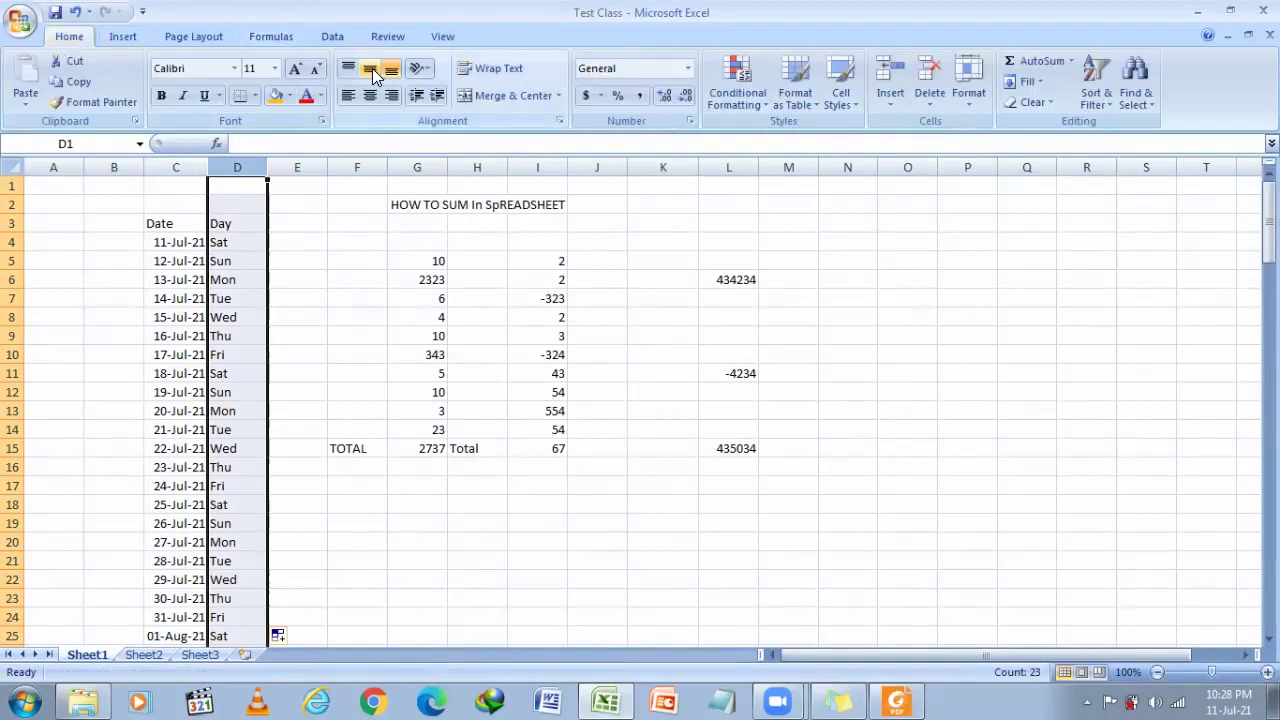
click(369, 95)
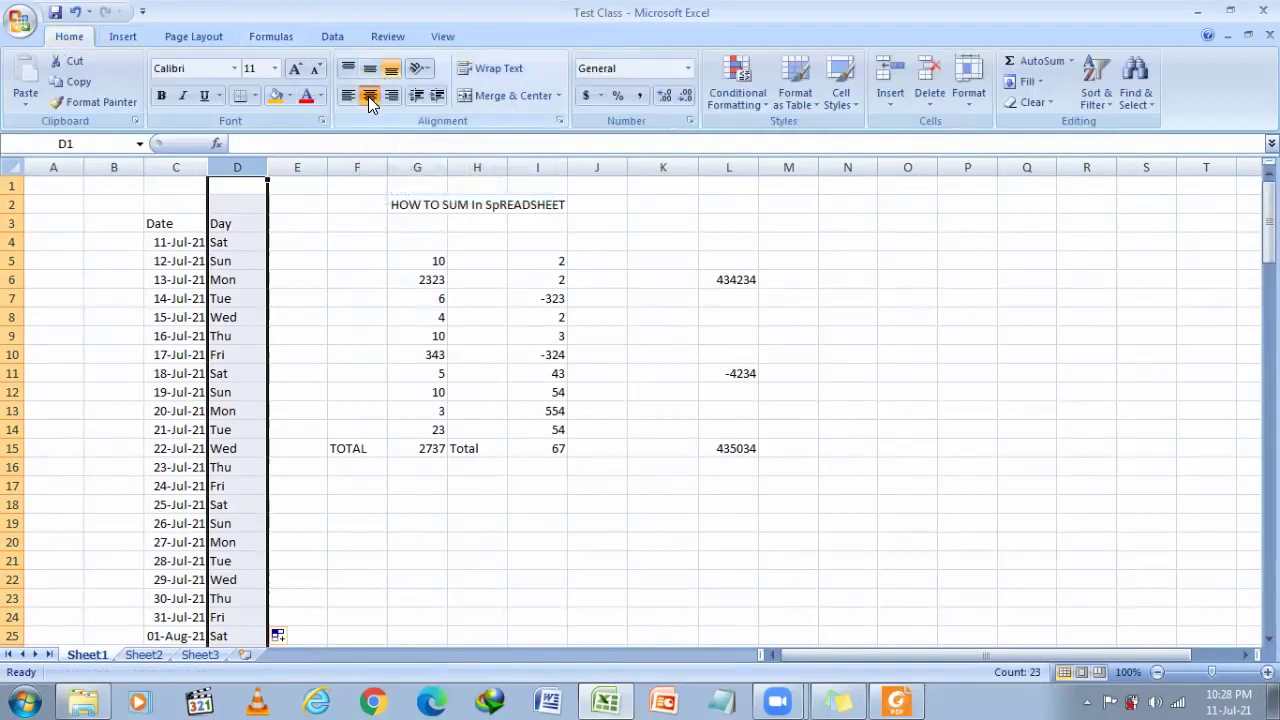
click(309, 246)
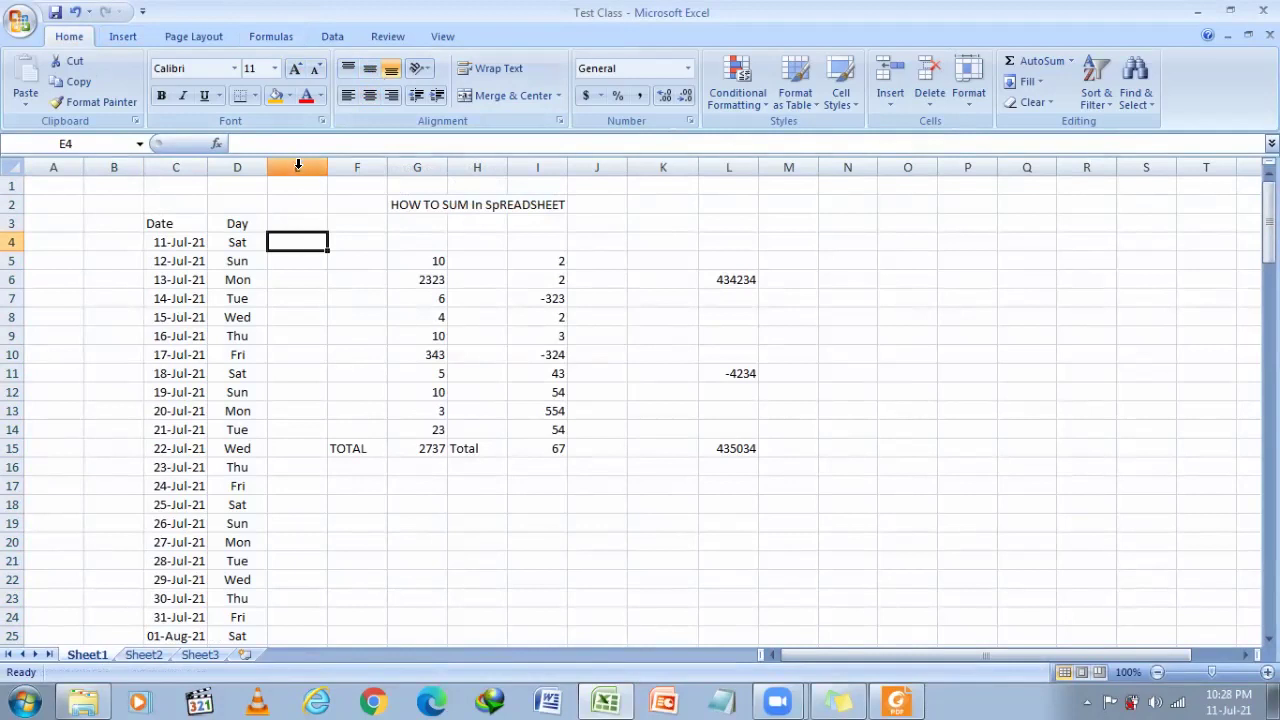
Step: Insert two blank columns before column E
click(297, 164)
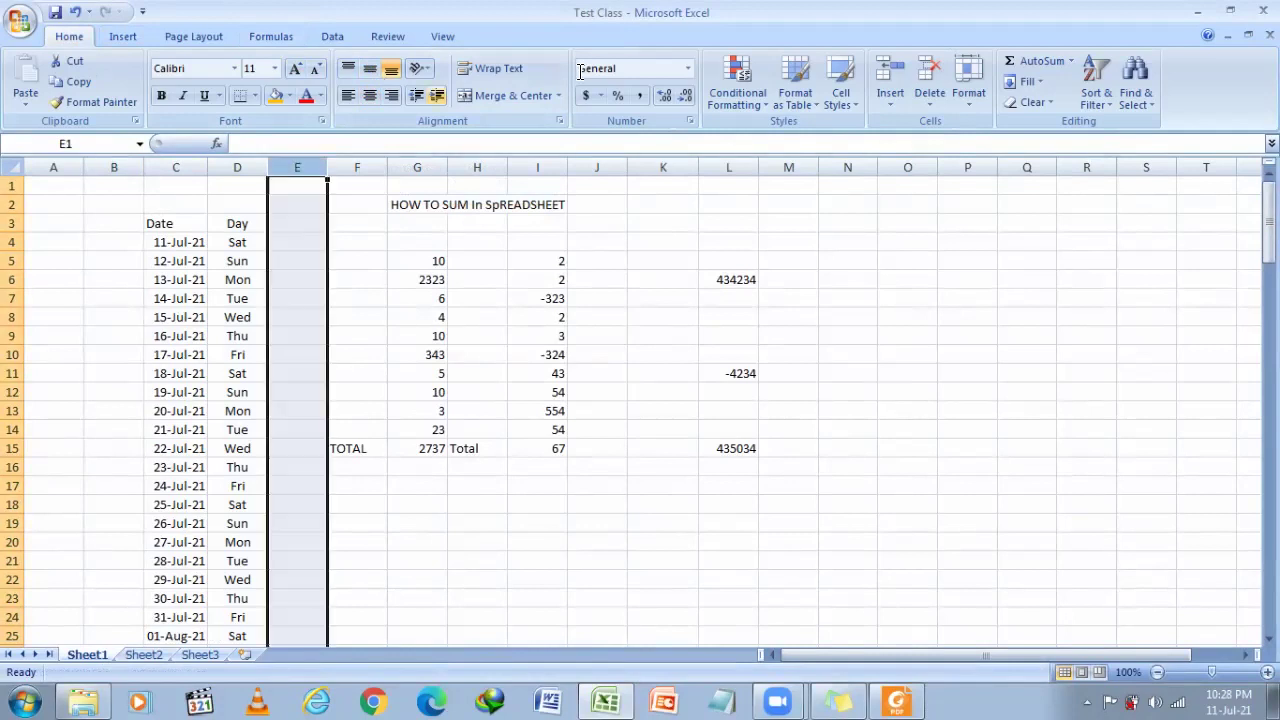
click(886, 60)
click(886, 60)
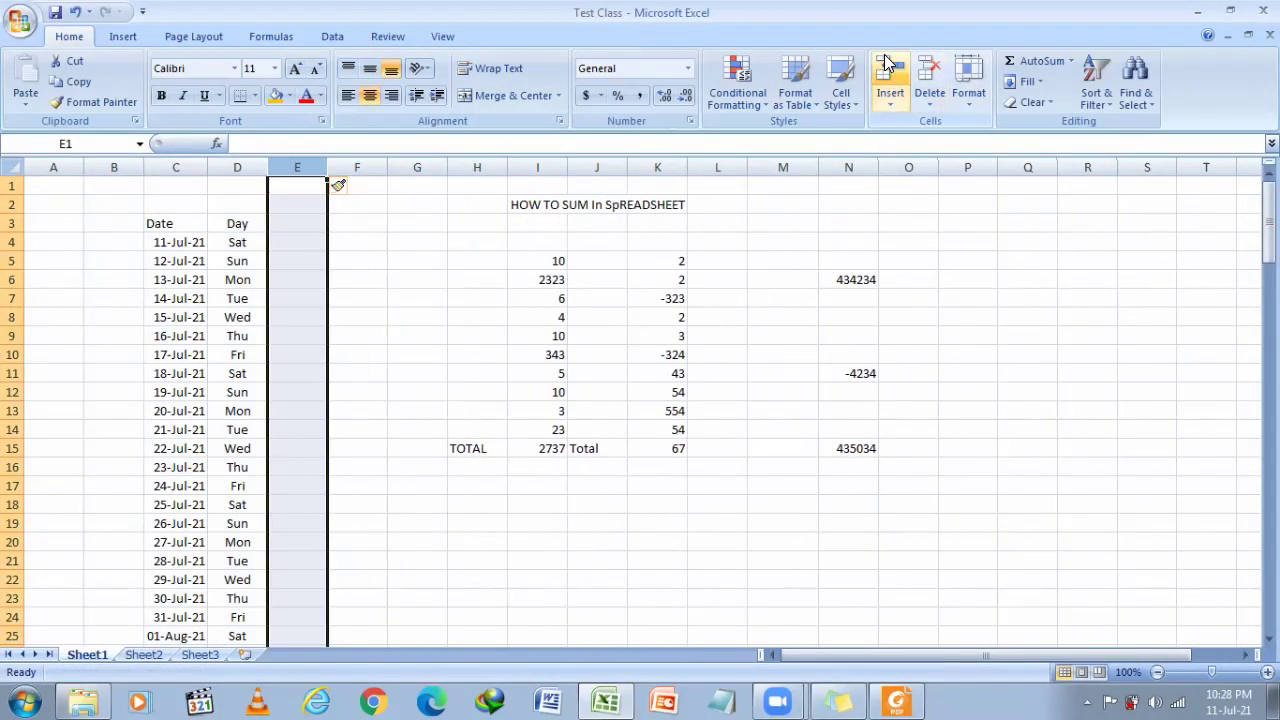
Step: Add the heading "Number" in E3 and enter 1 in E4 and 2 in E5
click(287, 224)
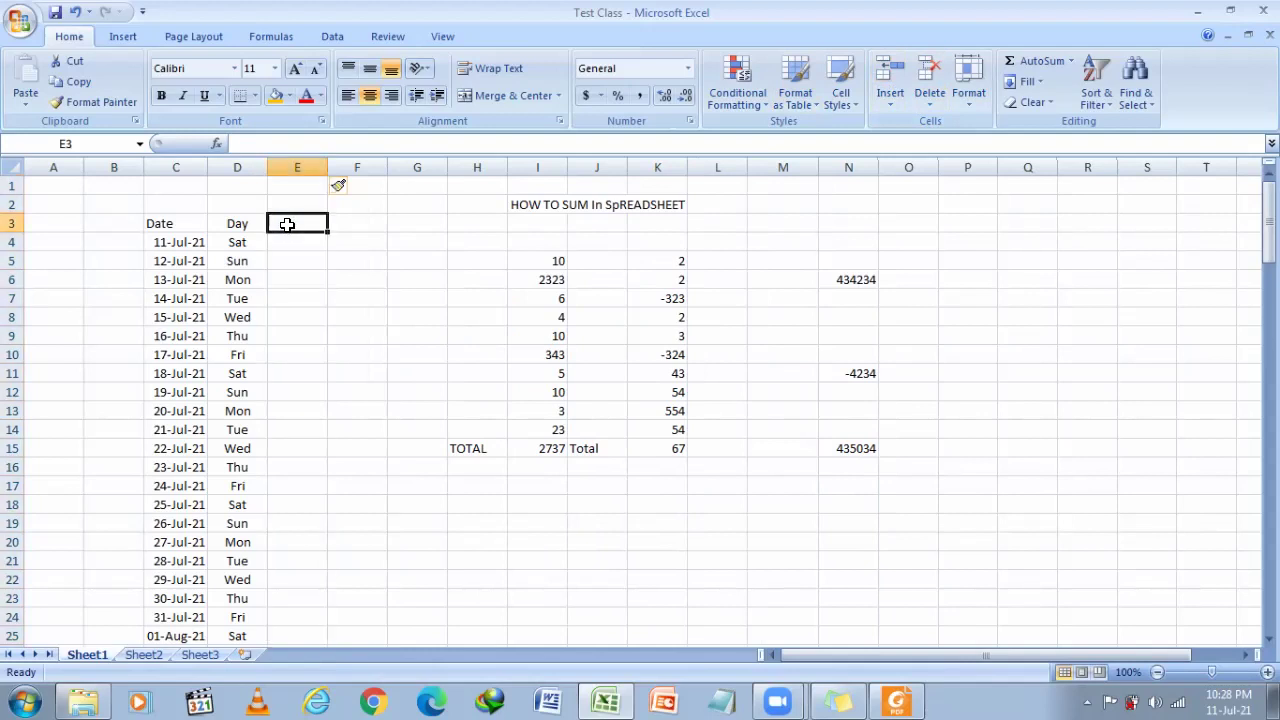
text(Number)
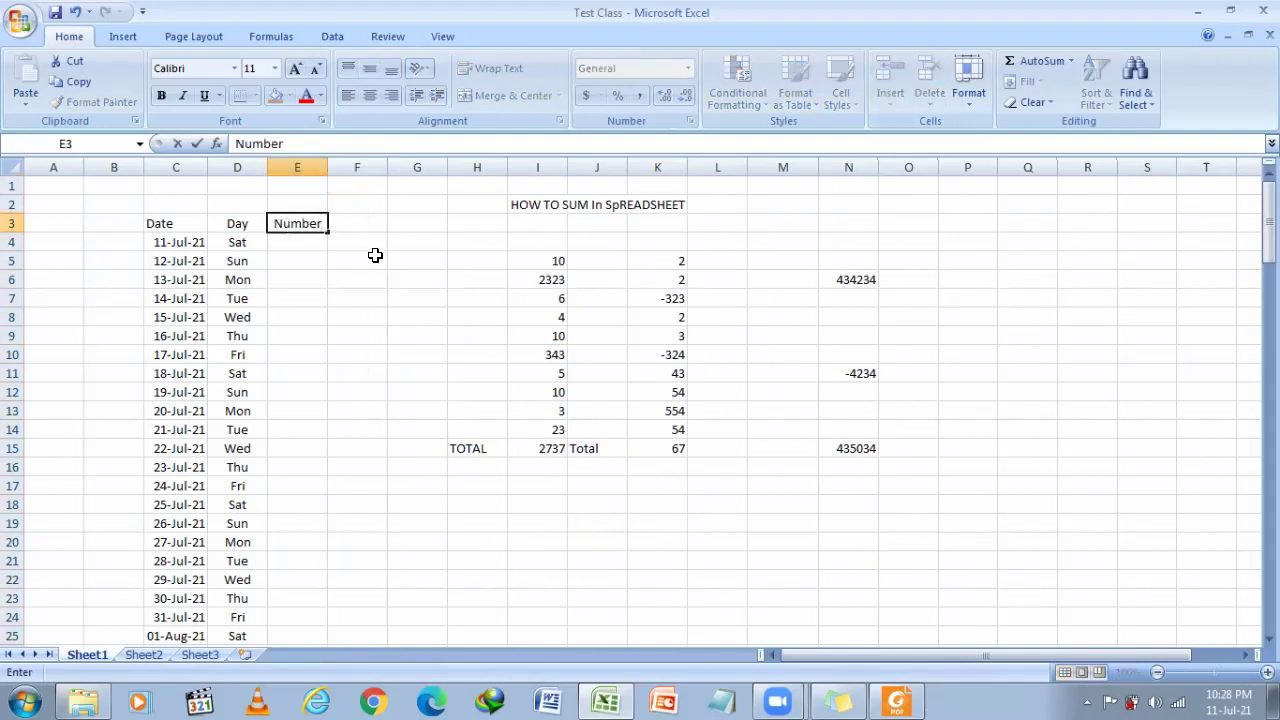
click(375, 255)
click(287, 244)
text(1)
key(Return)
text(2)
key(Return)
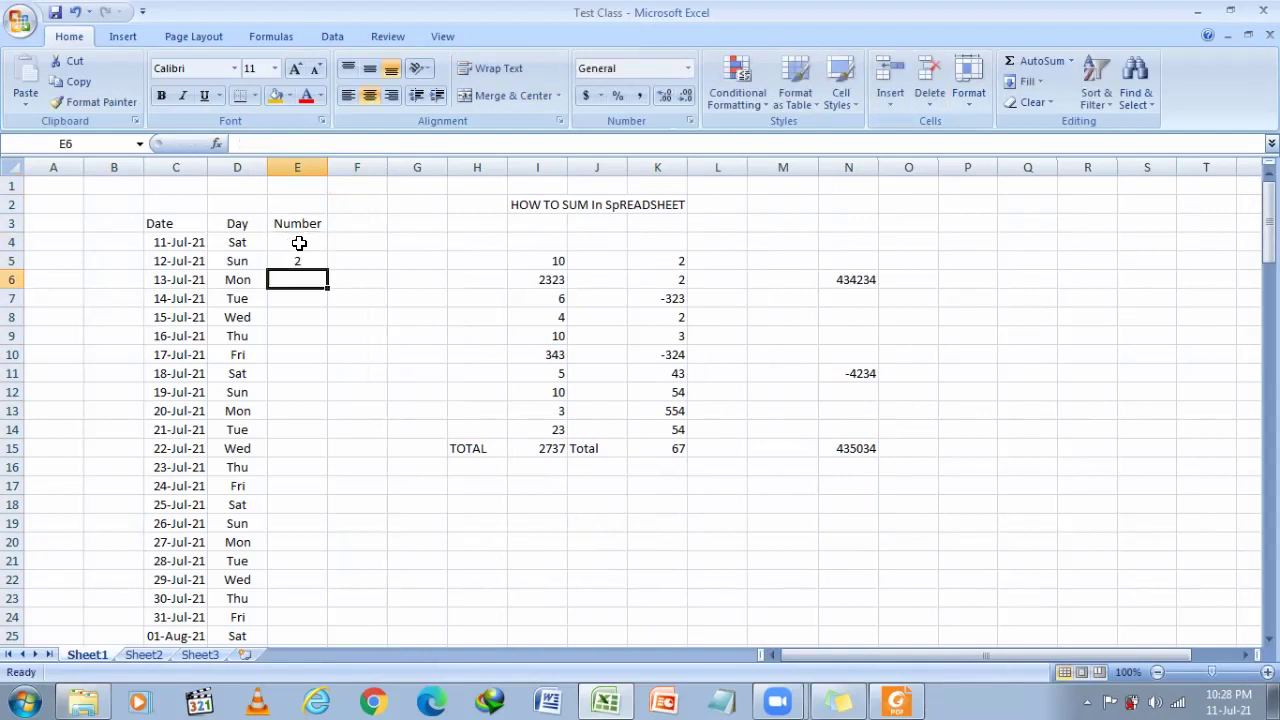
Step: Fill the number series from E4:E5 down column E through 29
click(299, 243)
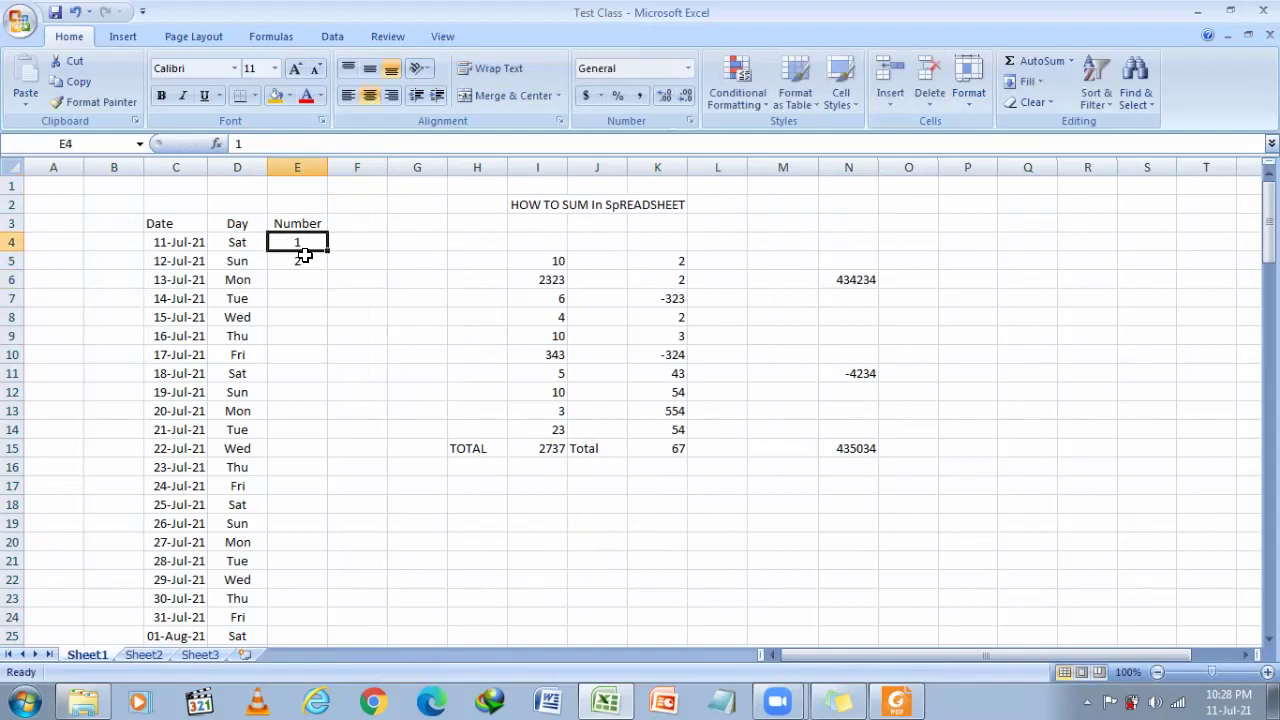
drag(301, 251, 331, 645)
drag(1268, 275, 1268, 262)
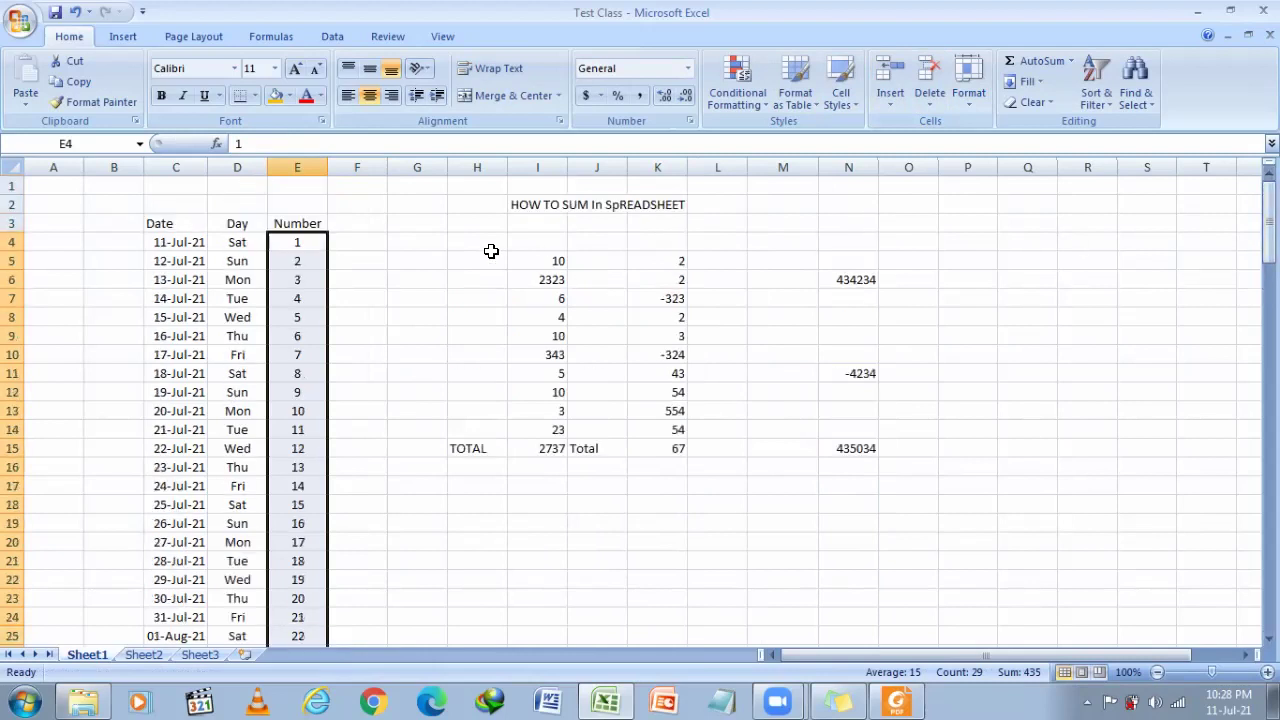
Step: Add the heading "Alphabet" in F3 and enter A in F4 and B in F5
click(341, 220)
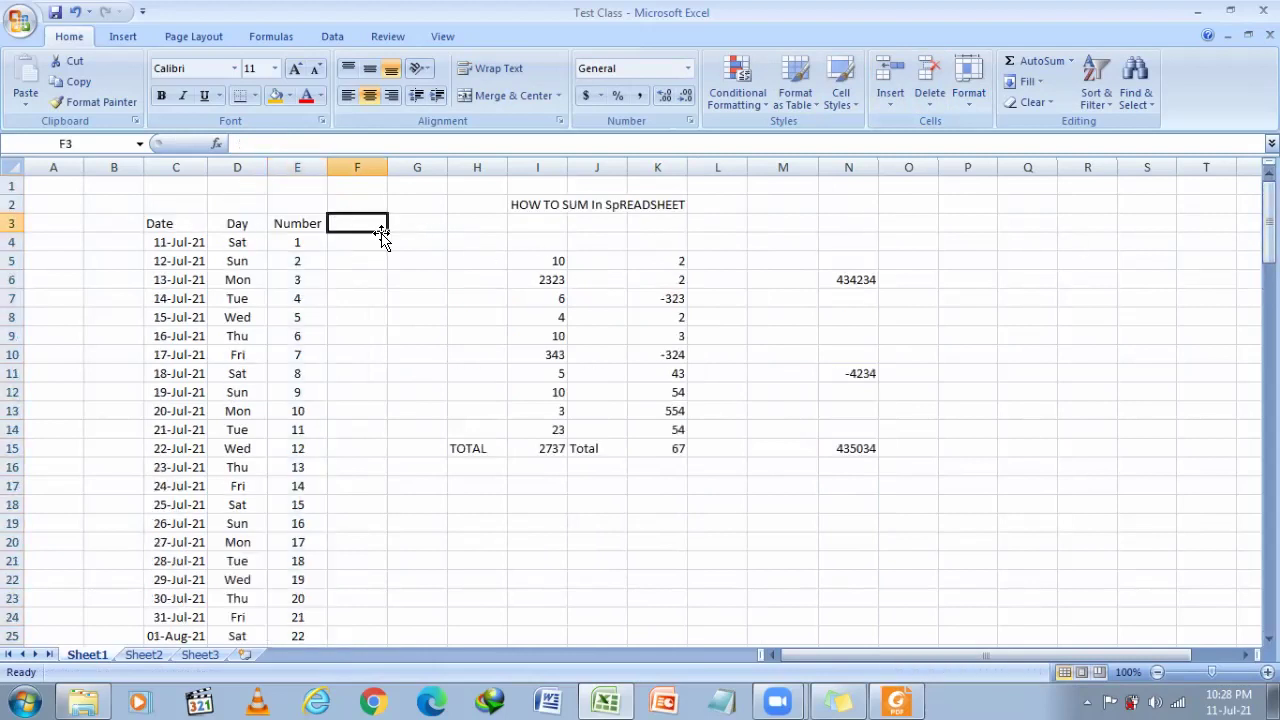
text(Alphabet)
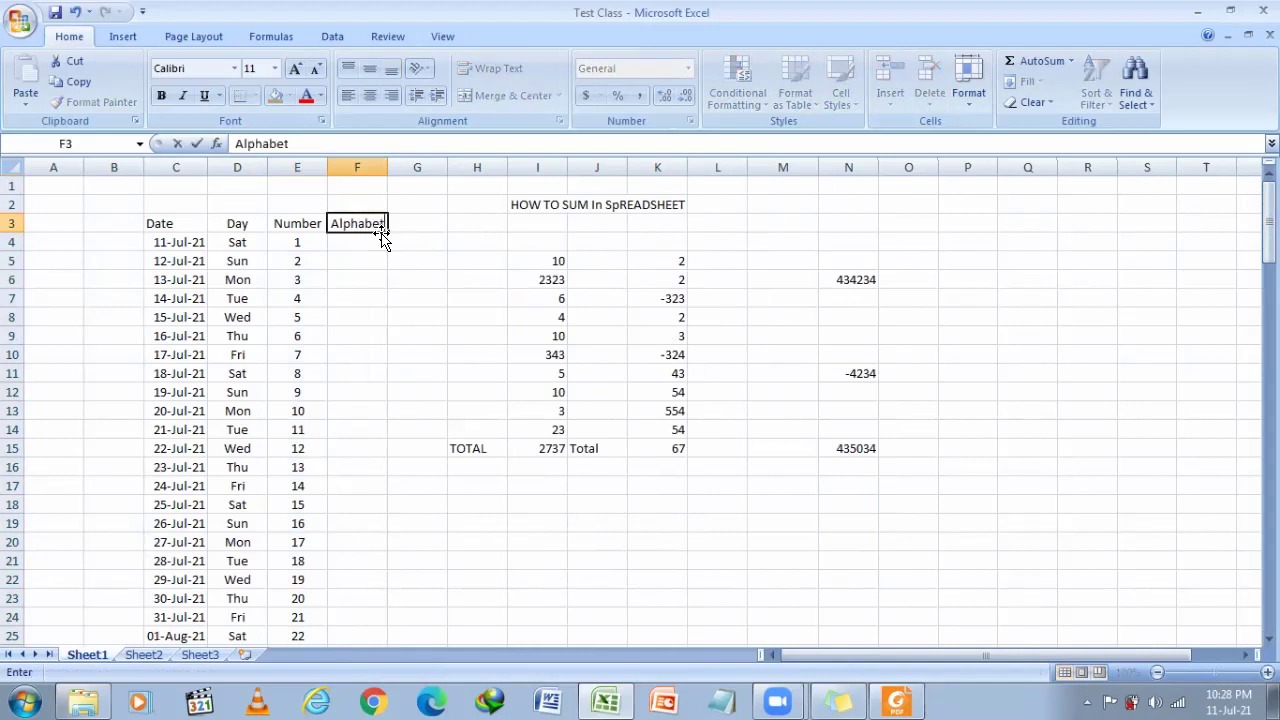
click(412, 248)
click(335, 242)
text(A)
key(Return)
text(B)
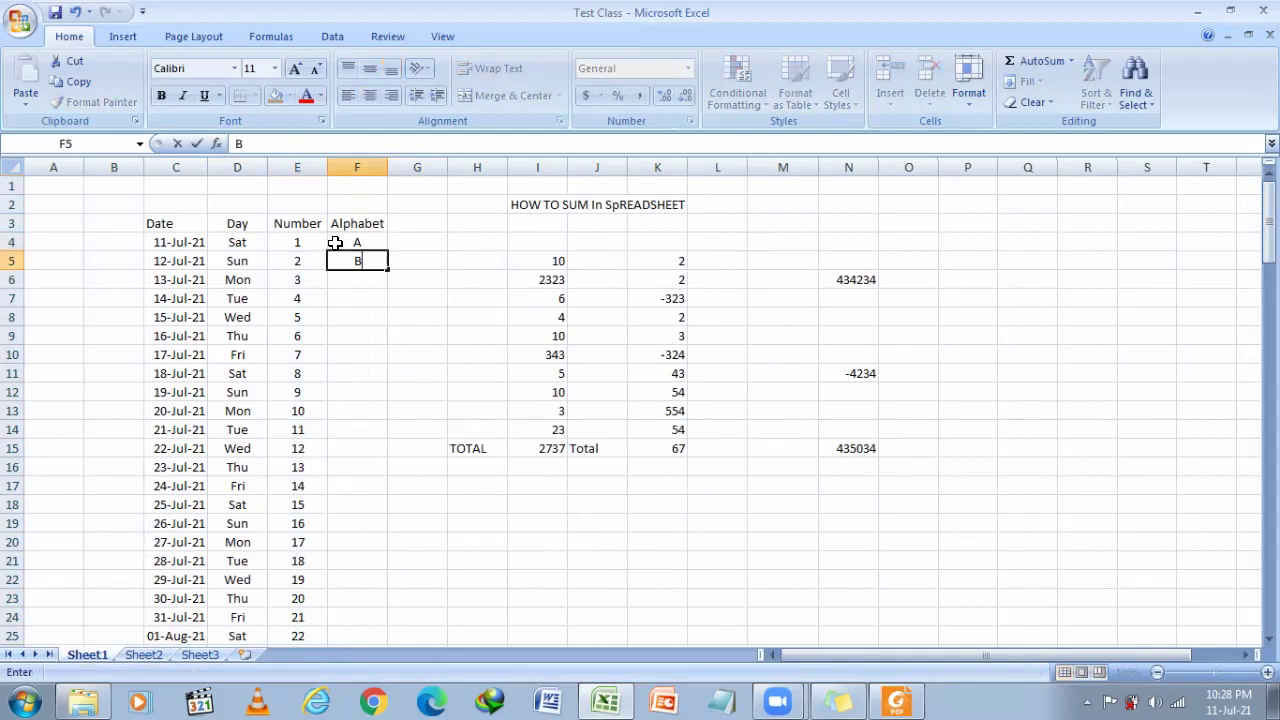
key(Tab)
Step: Try to fill an alphabet series from F4:F5 down column F to row 18
click(384, 247)
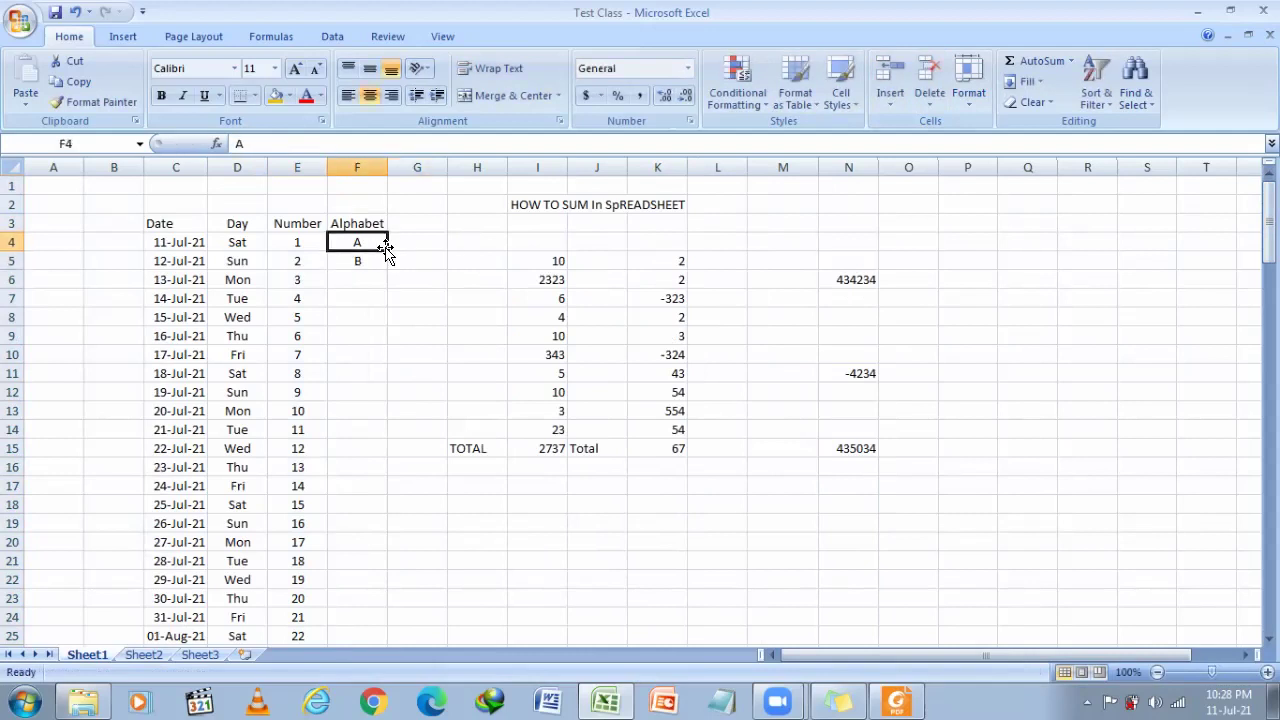
drag(385, 249, 376, 518)
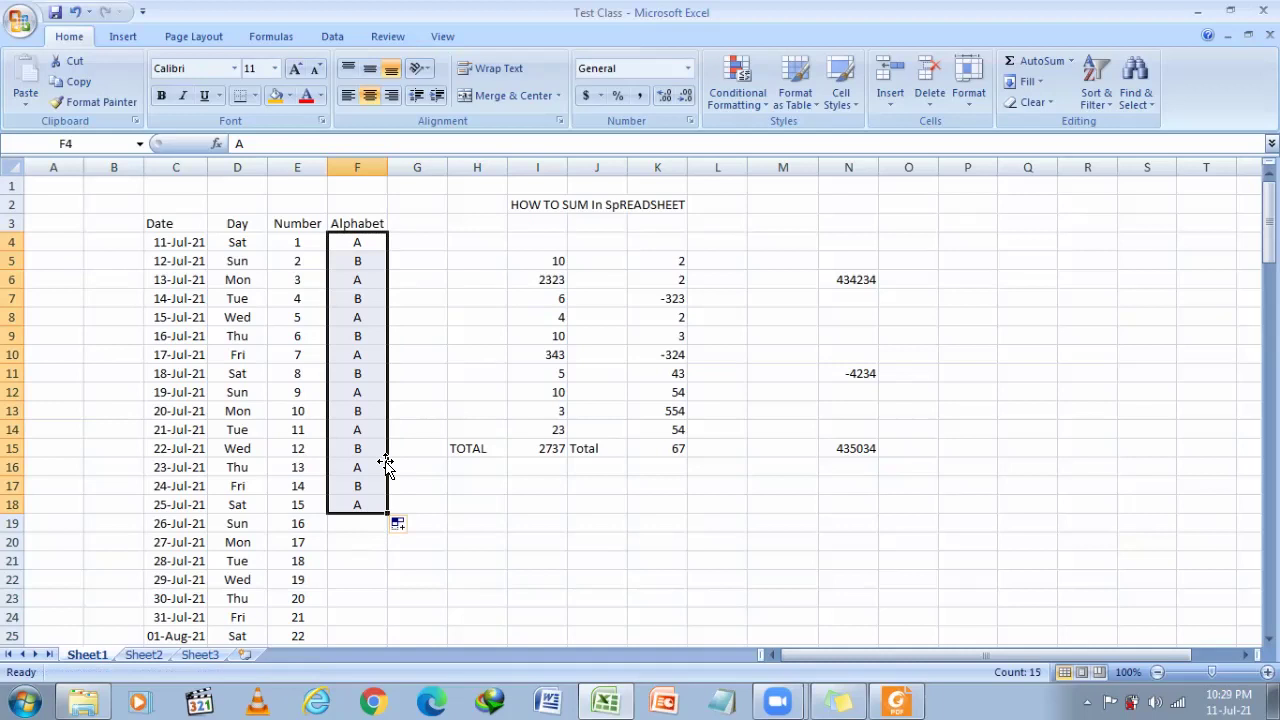
click(410, 313)
Step: Enter C in F6 and try to extend the A, B, C pattern from F4:F6 down to F16
click(358, 262)
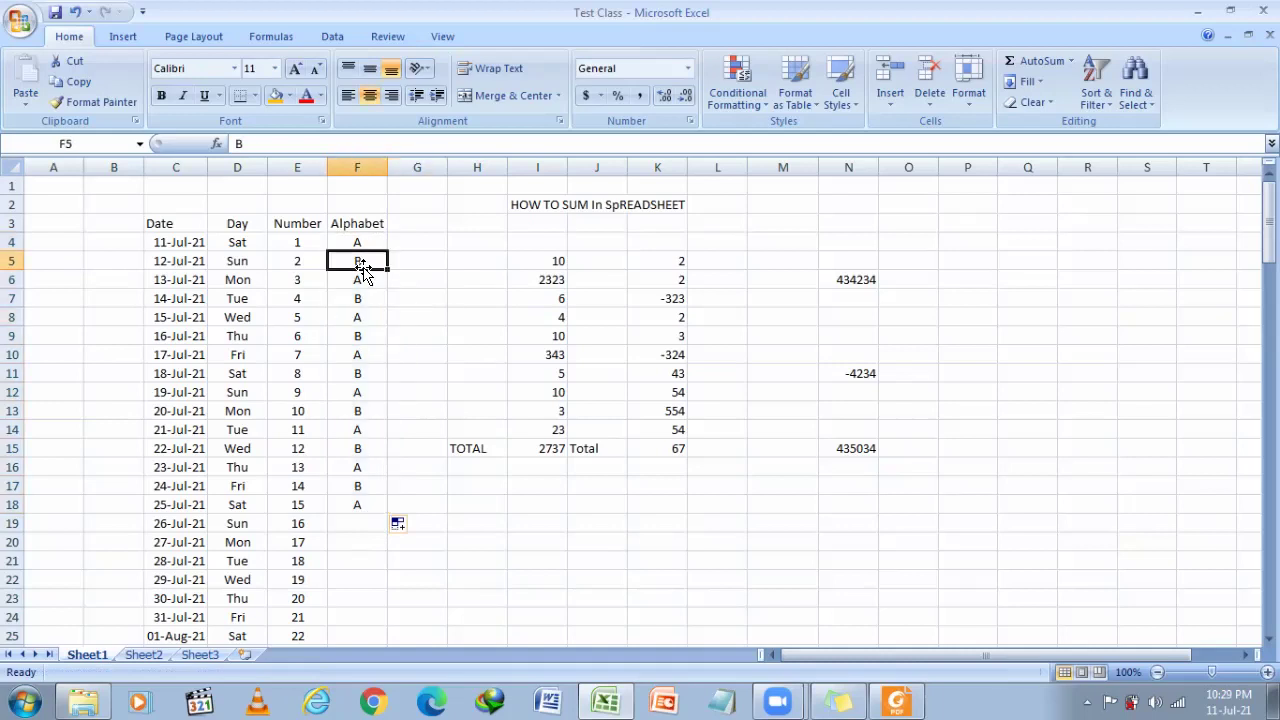
click(362, 278)
text(C)
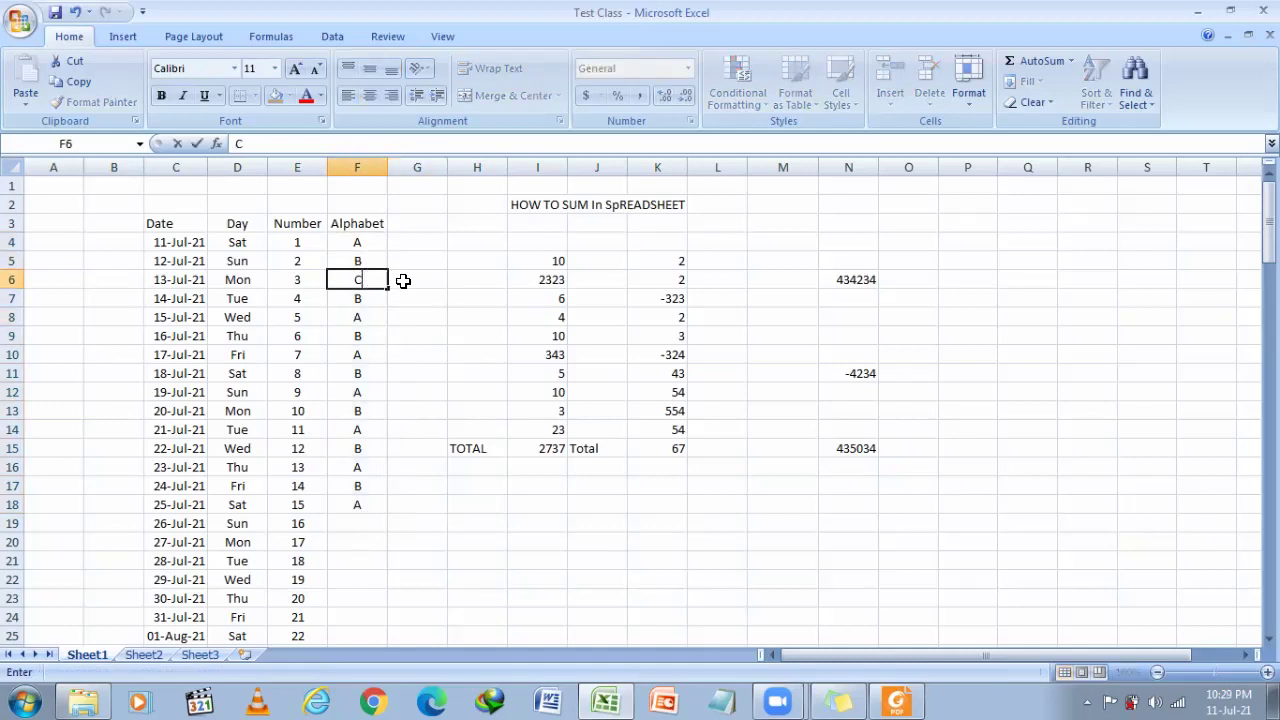
click(403, 279)
click(365, 240)
key(shift+Down)
key(shift+Down)
drag(384, 291, 388, 470)
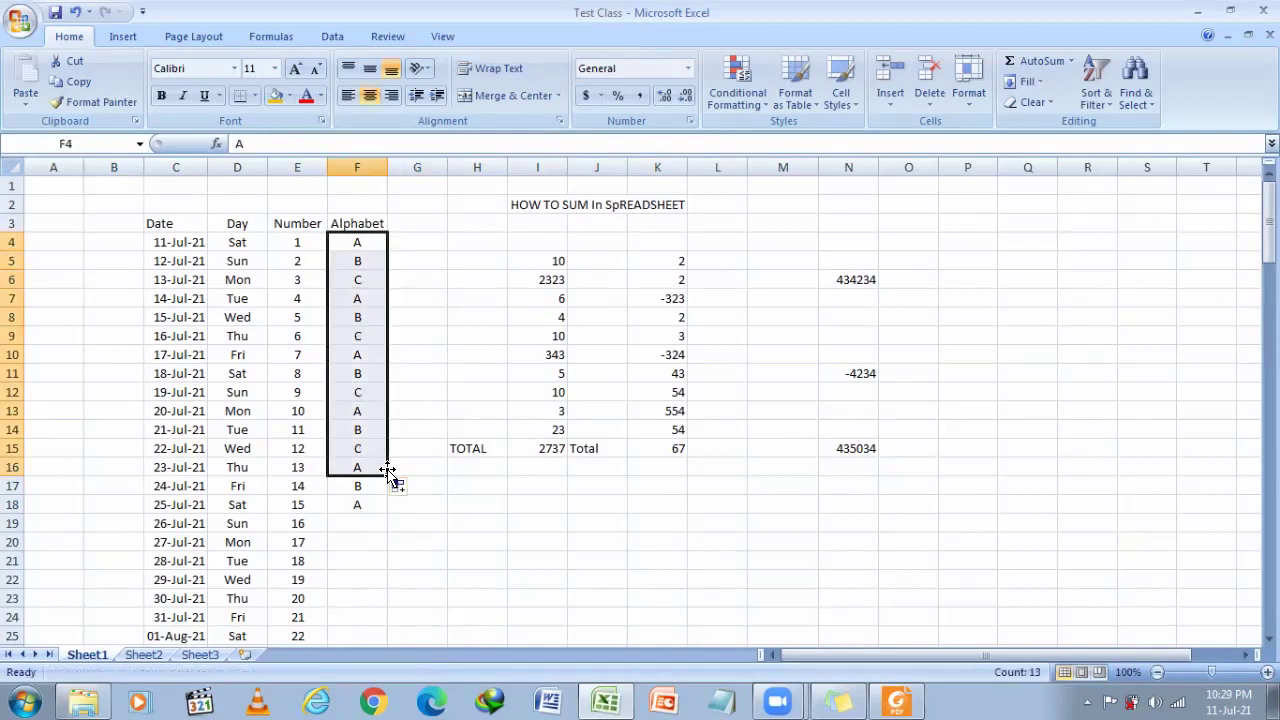
click(428, 296)
Step: Try to clear the letters in F4:F18
click(351, 241)
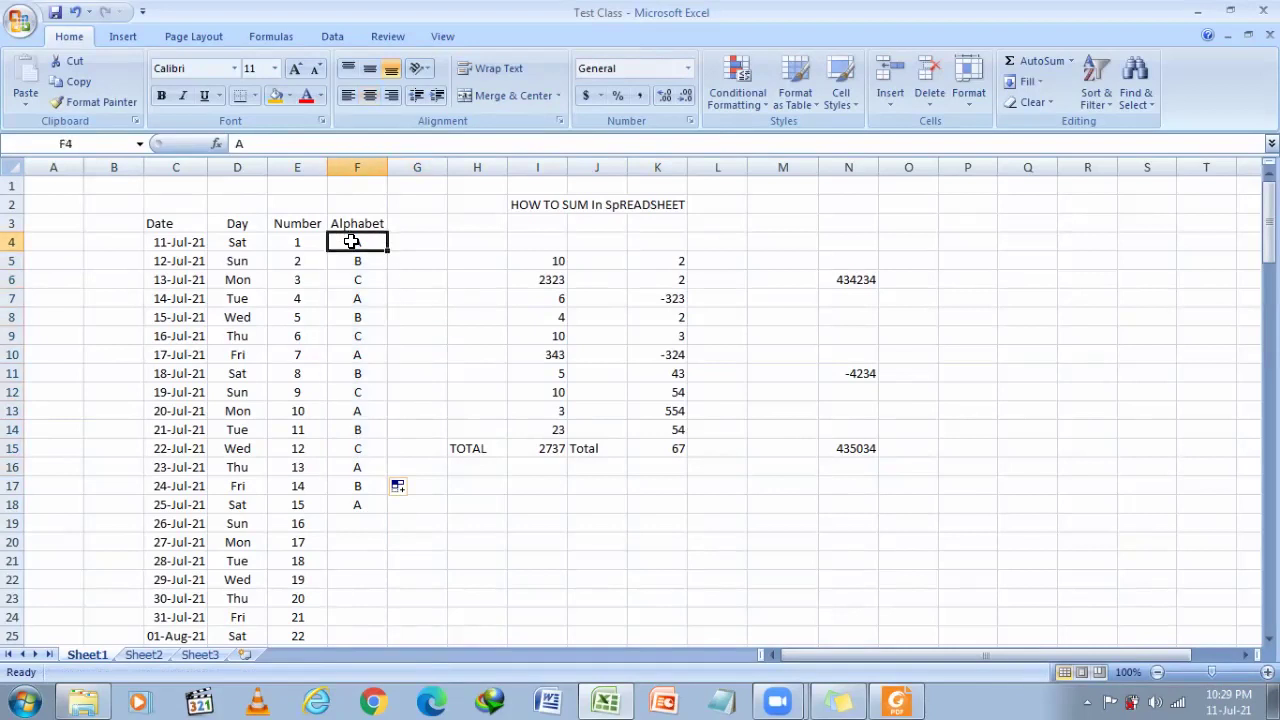
key(shift+Down)
key(shift+Down)
key(shift+Down)
key(shift+Down)
key(shift+Down)
key(shift+Down)
key(shift+Down)
key(shift+Down)
key(shift+Down)
key(shift+Down)
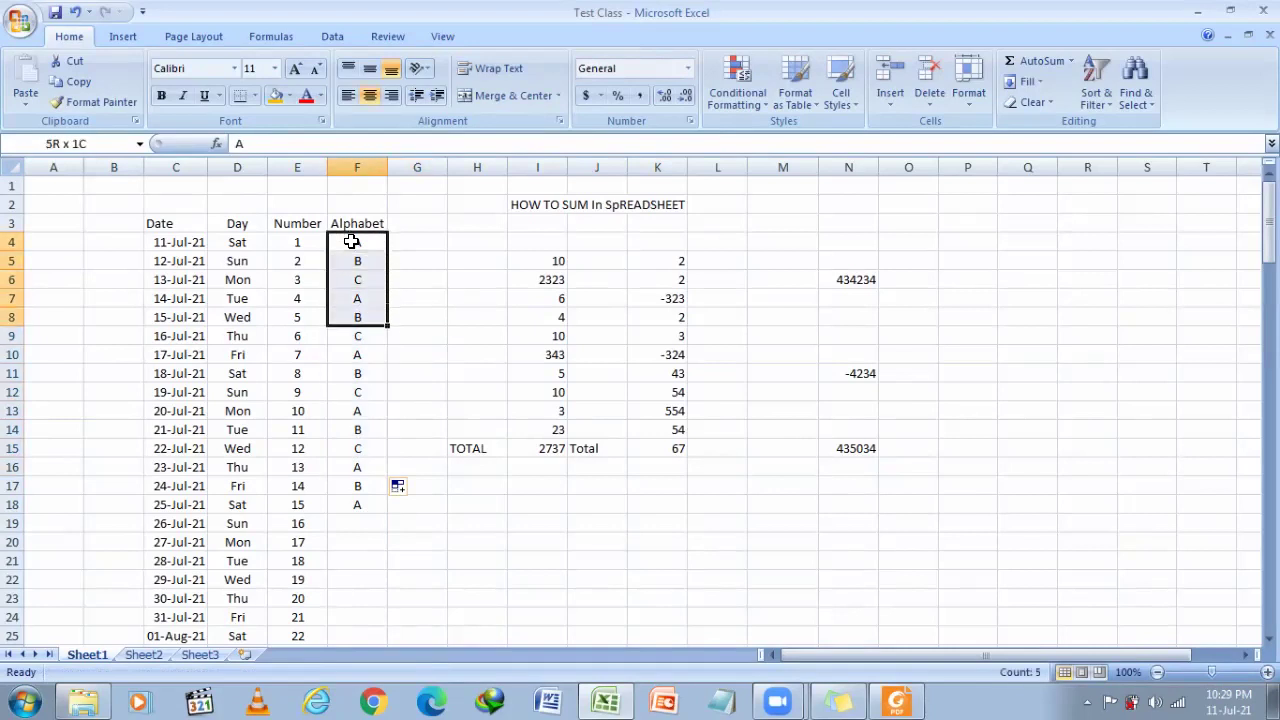
key(shift+Down)
key(shift+Down)
key(shift+Down)
key(shift+Down)
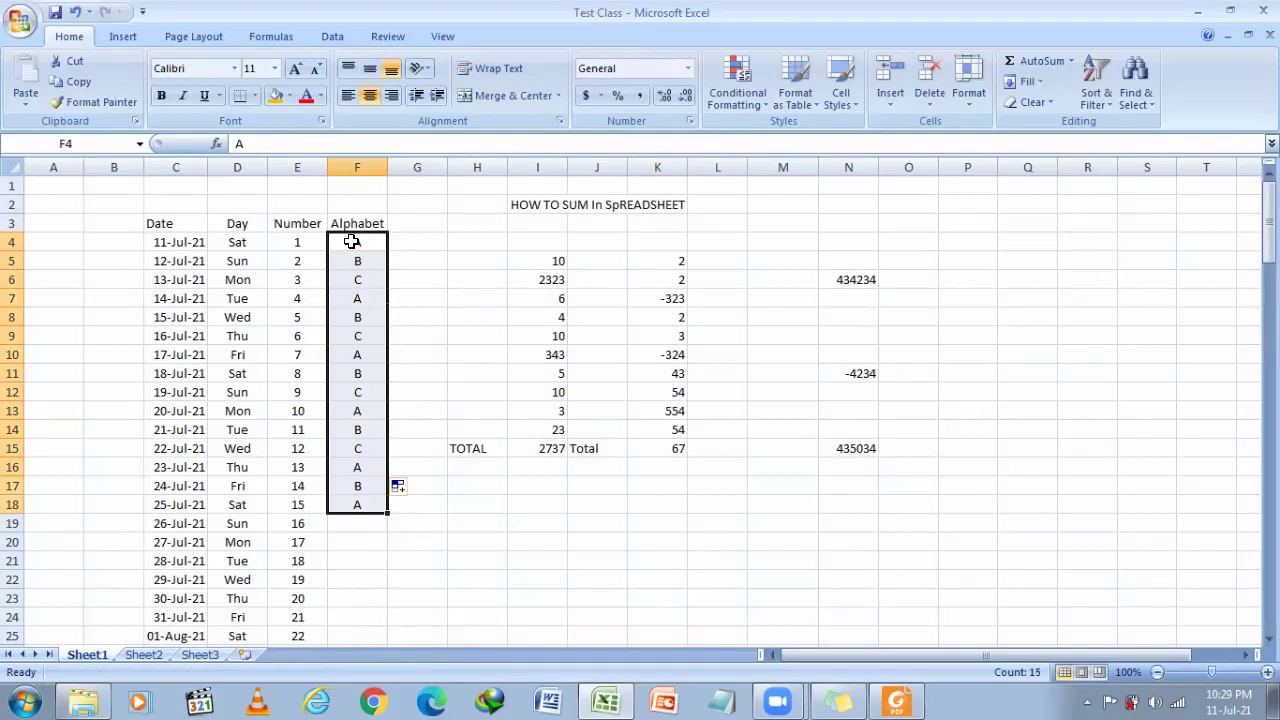
key(BackSpace)
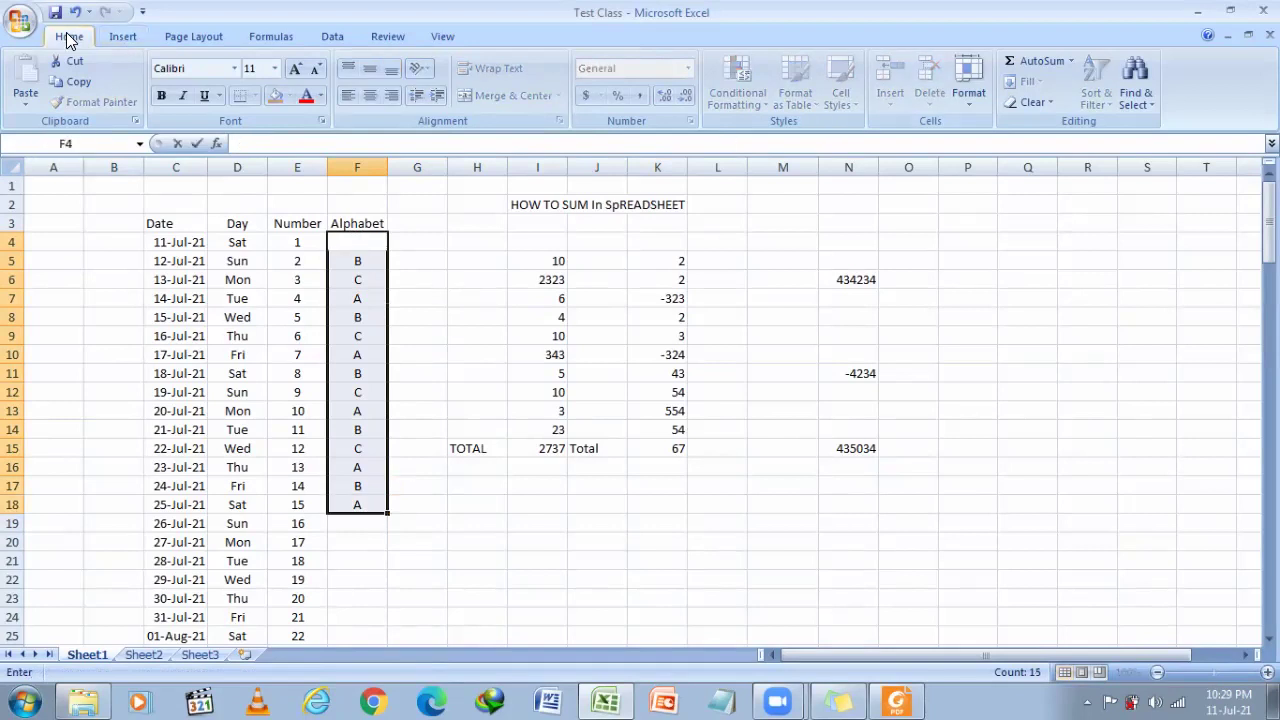
click(400, 351)
Step: Clear the entire contents of column F, including the "Alphabet" heading
click(360, 162)
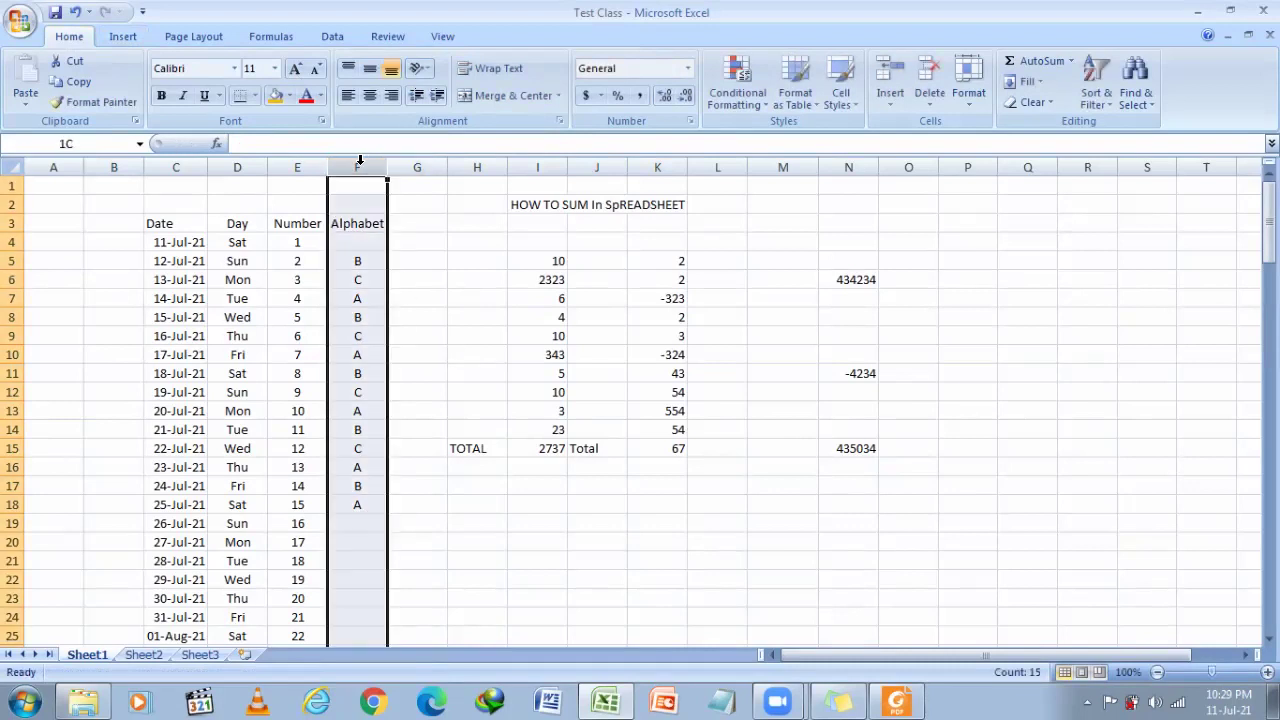
key(Delete)
click(486, 283)
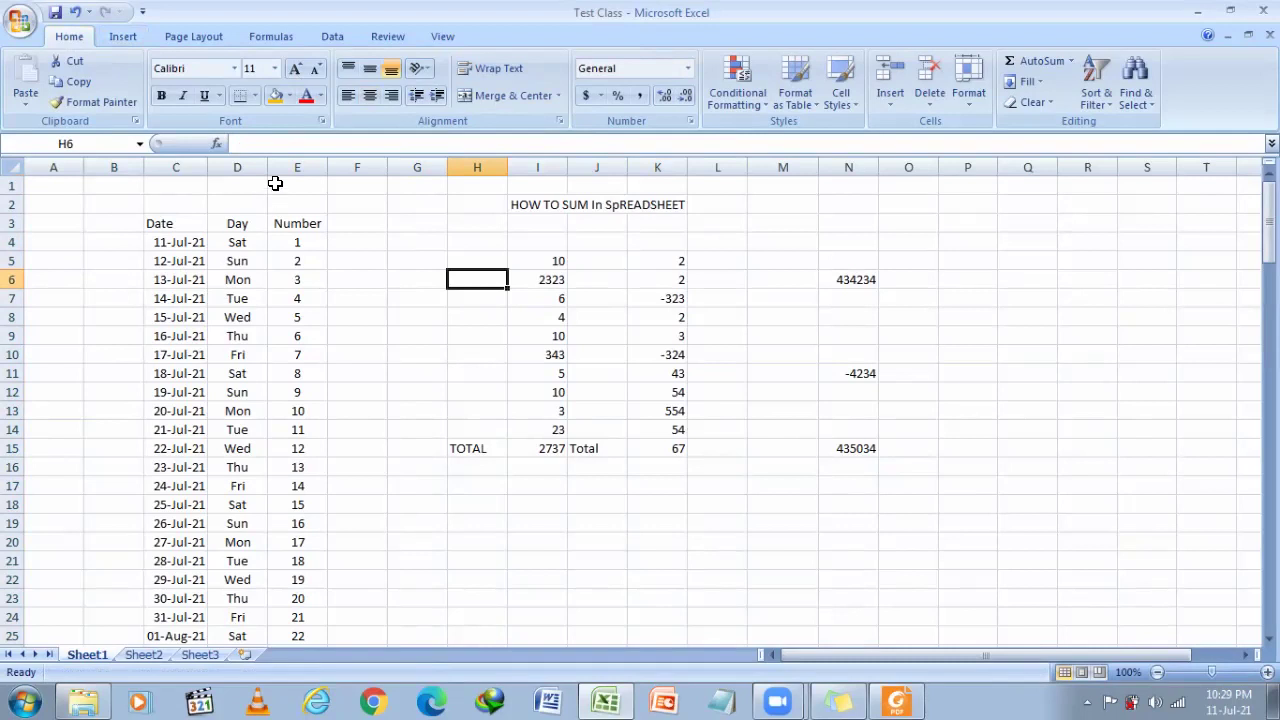
click(240, 162)
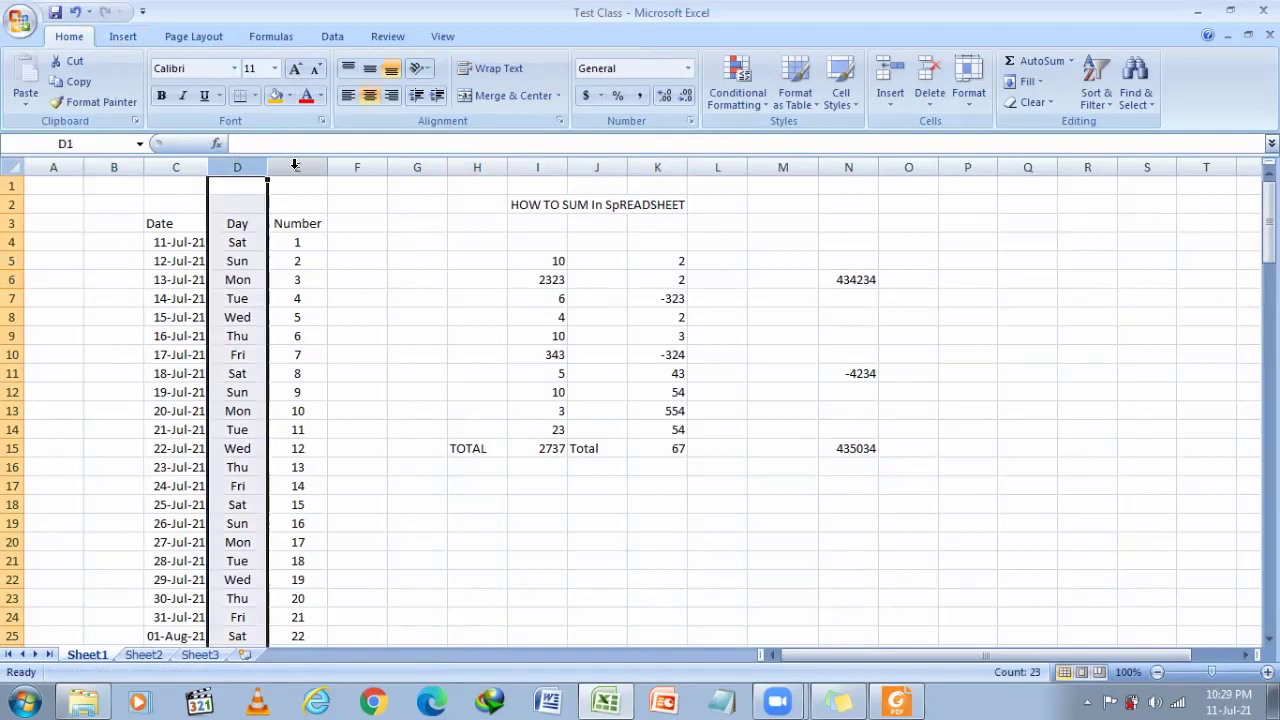
click(296, 165)
click(187, 165)
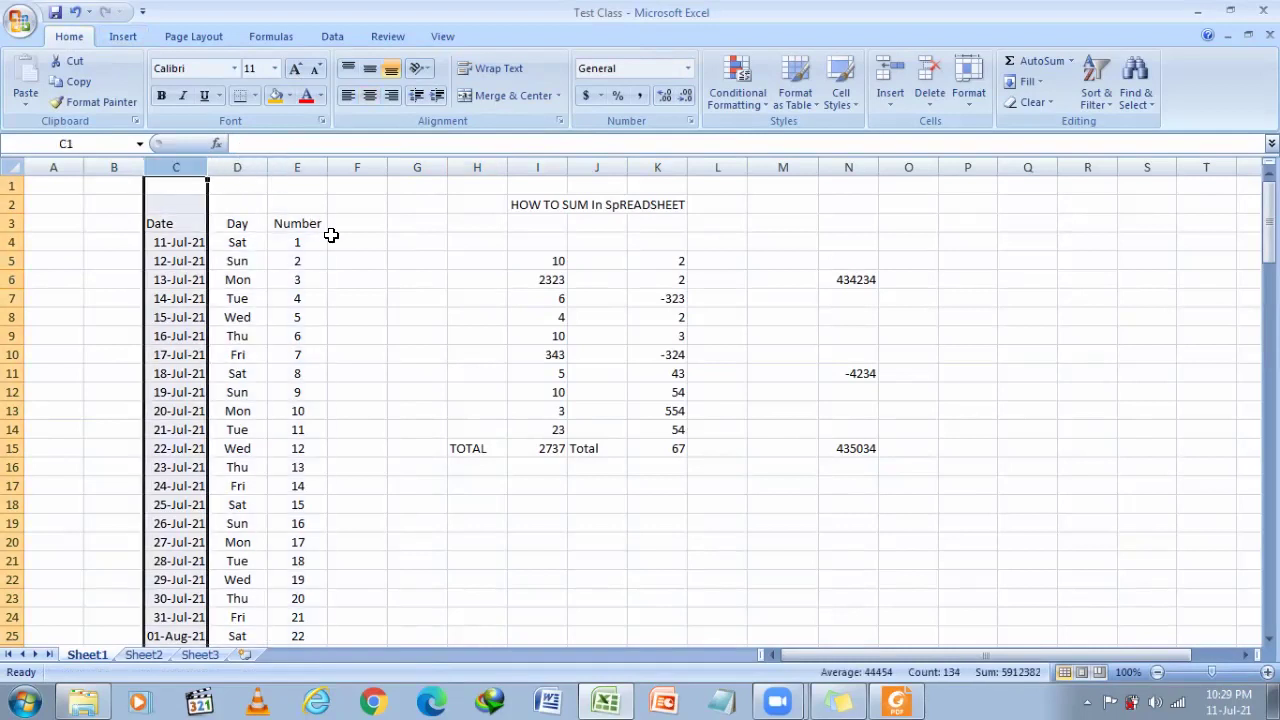
click(481, 201)
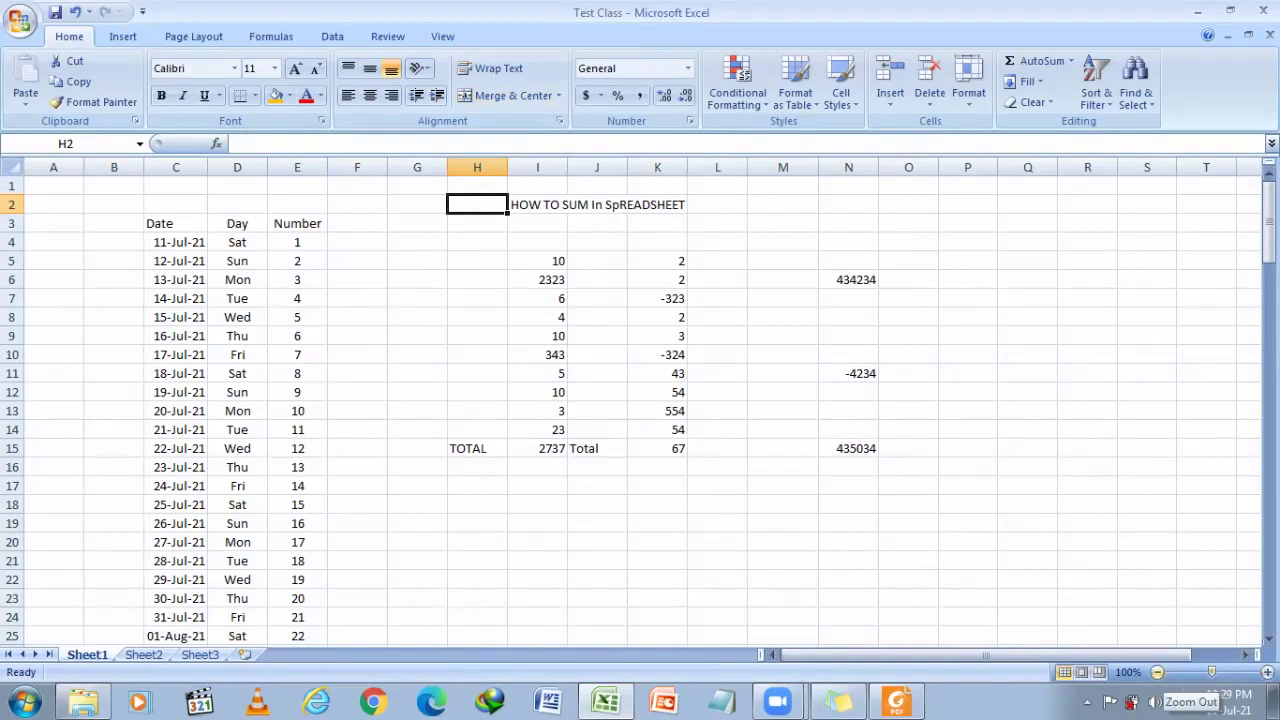
click(1267, 672)
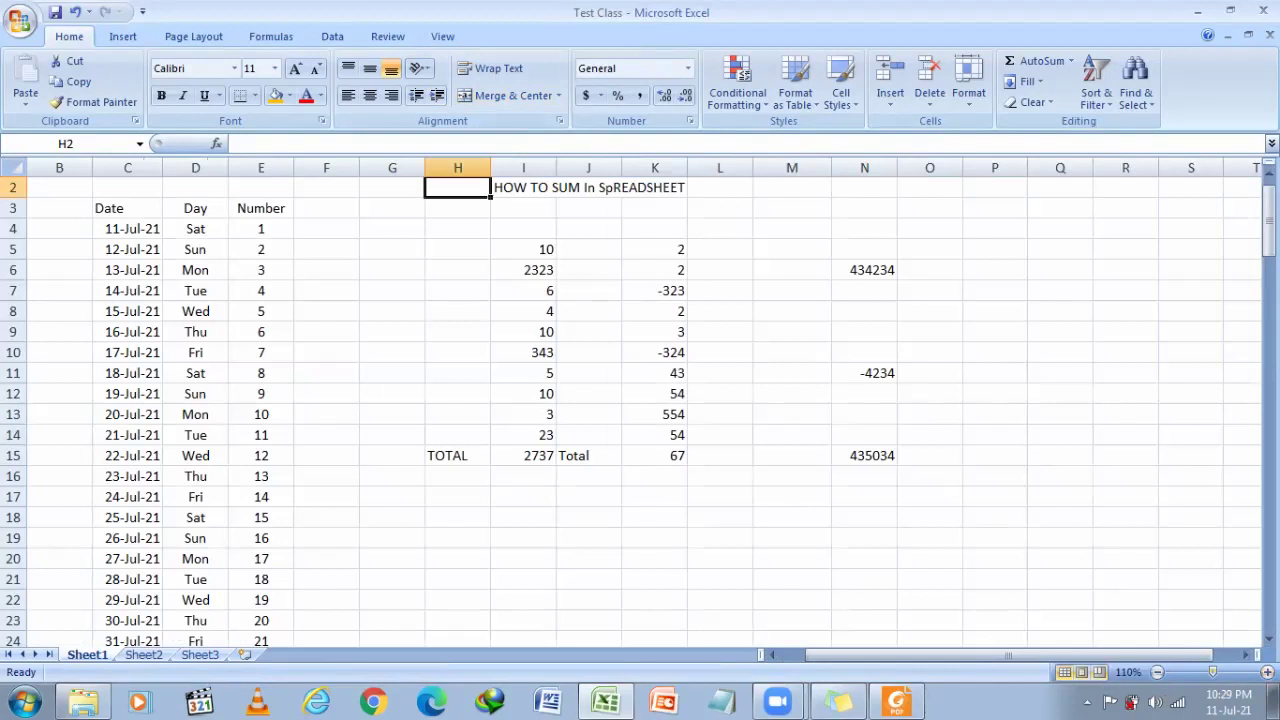
drag(1064, 644, 1050, 644)
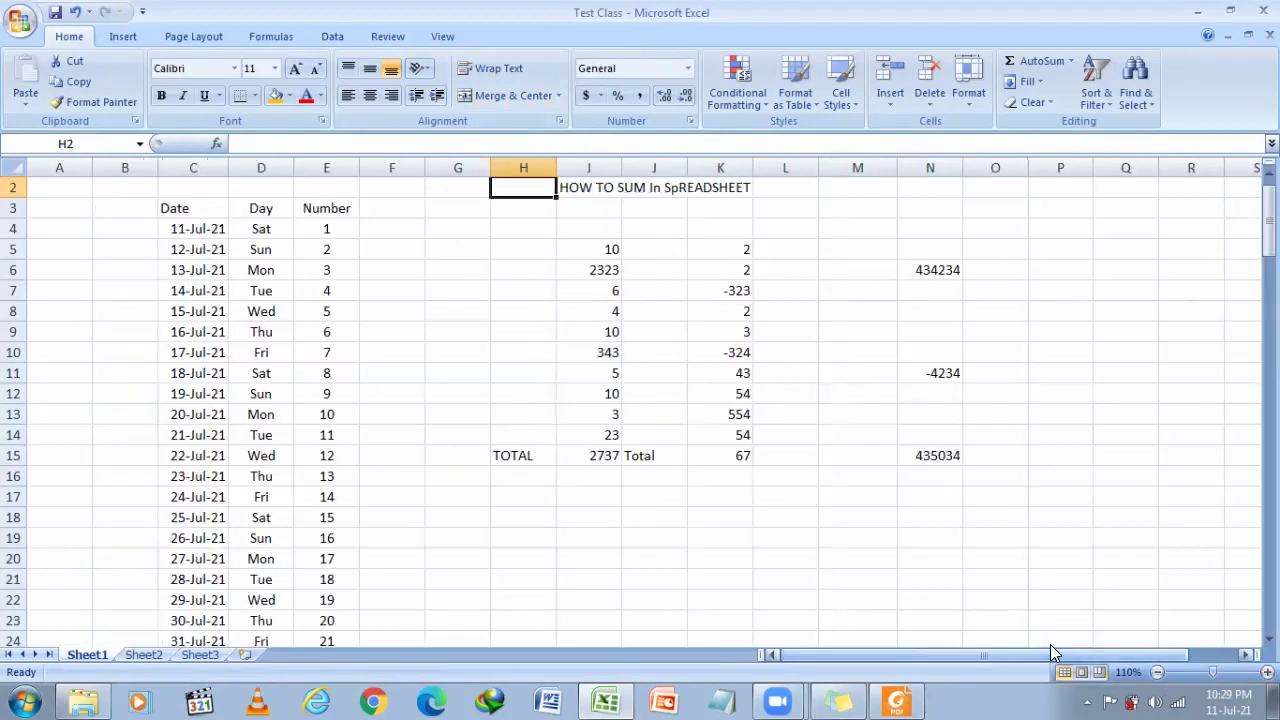
click(403, 416)
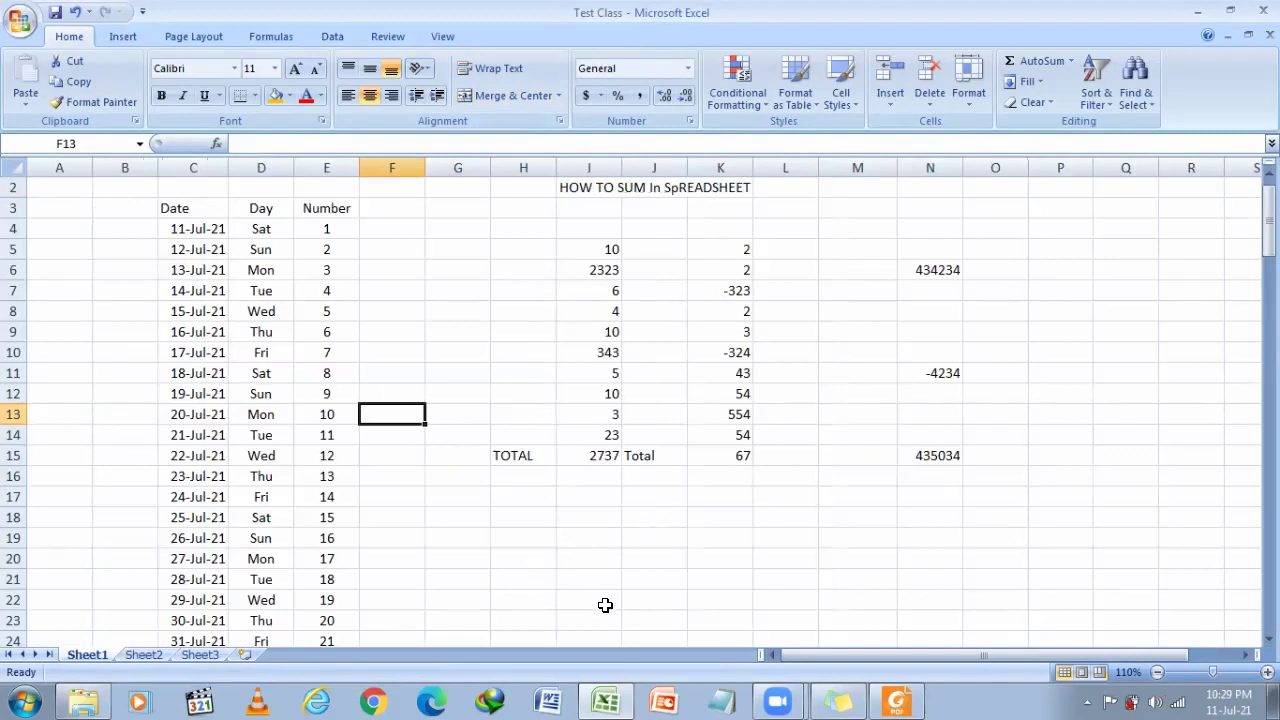
click(480, 552)
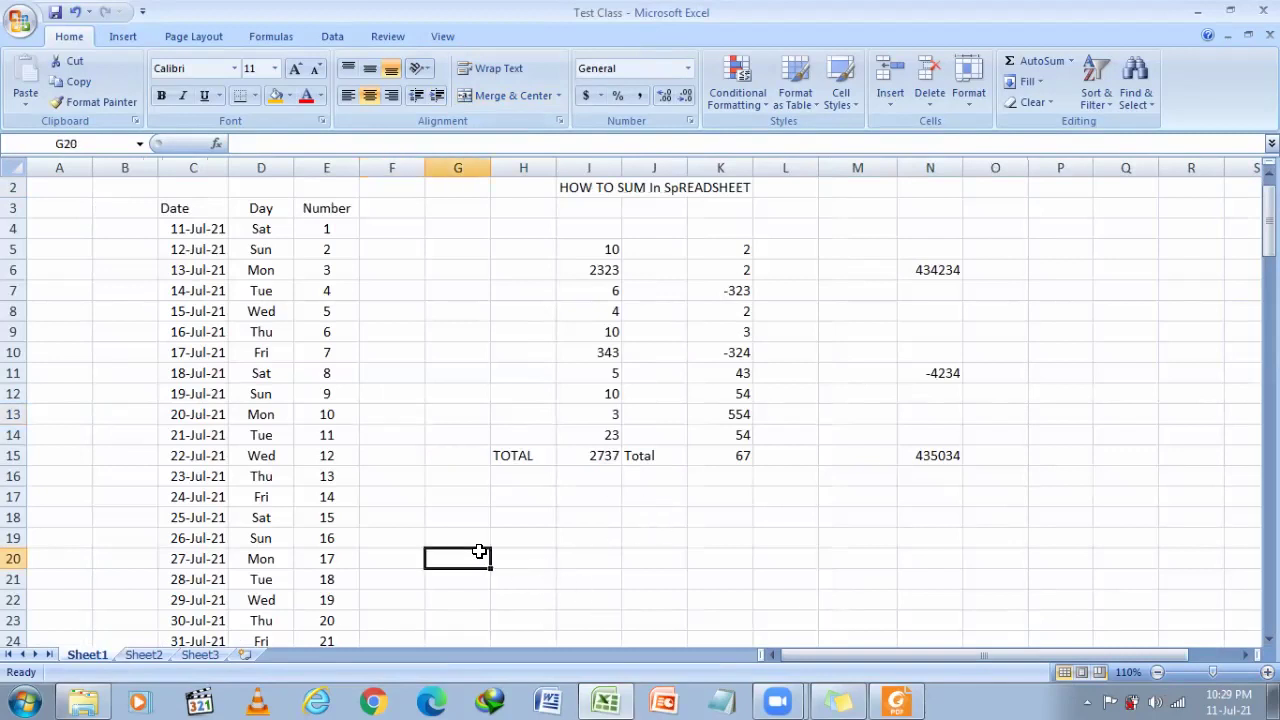
click(18, 18)
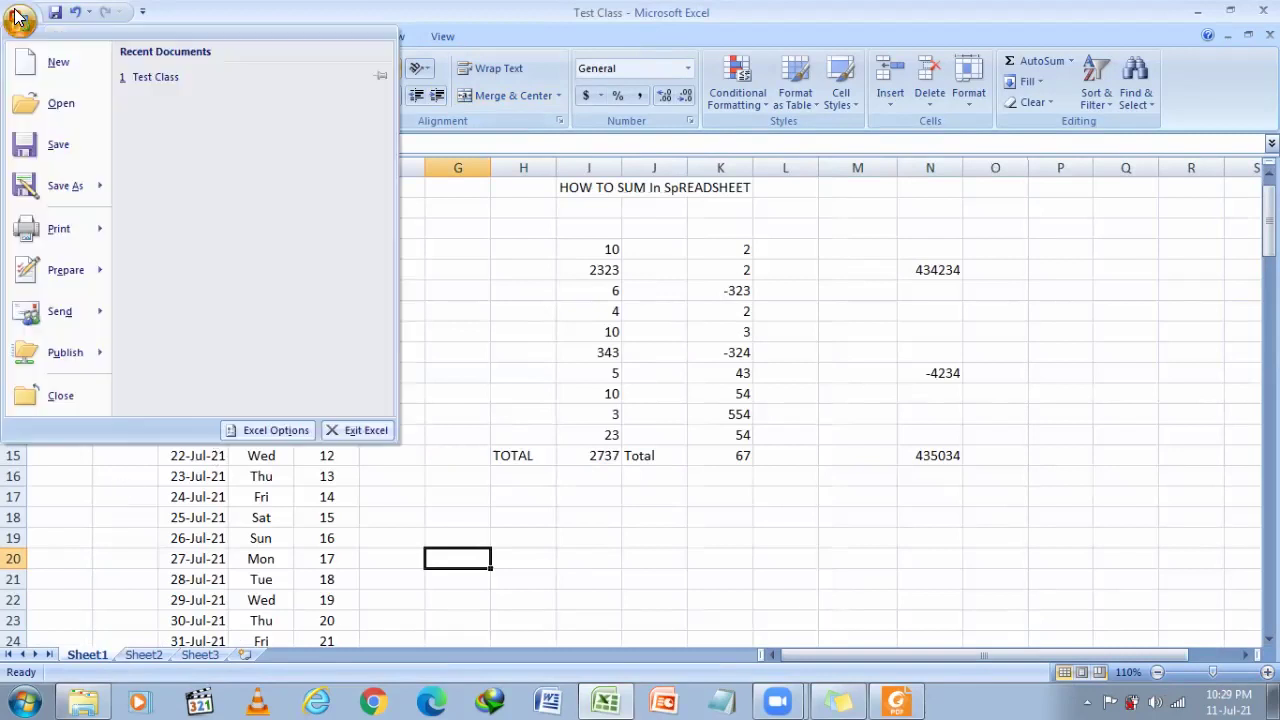
click(54, 58)
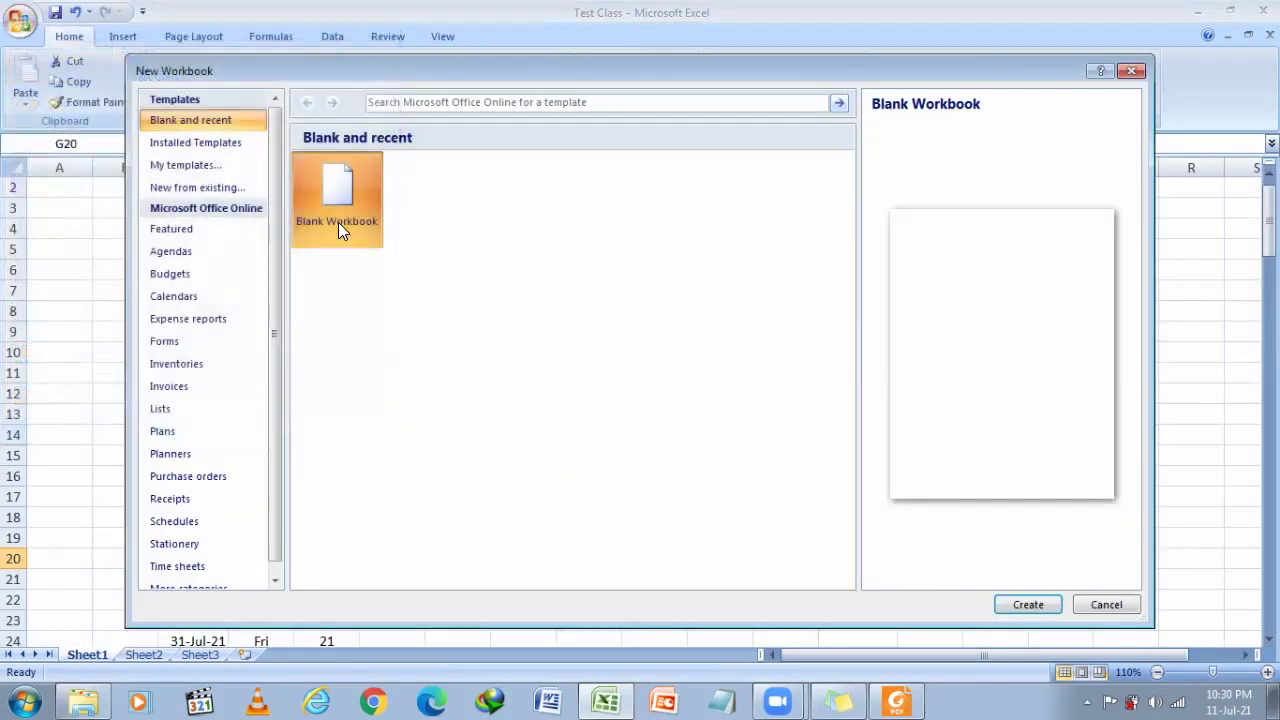
click(1108, 608)
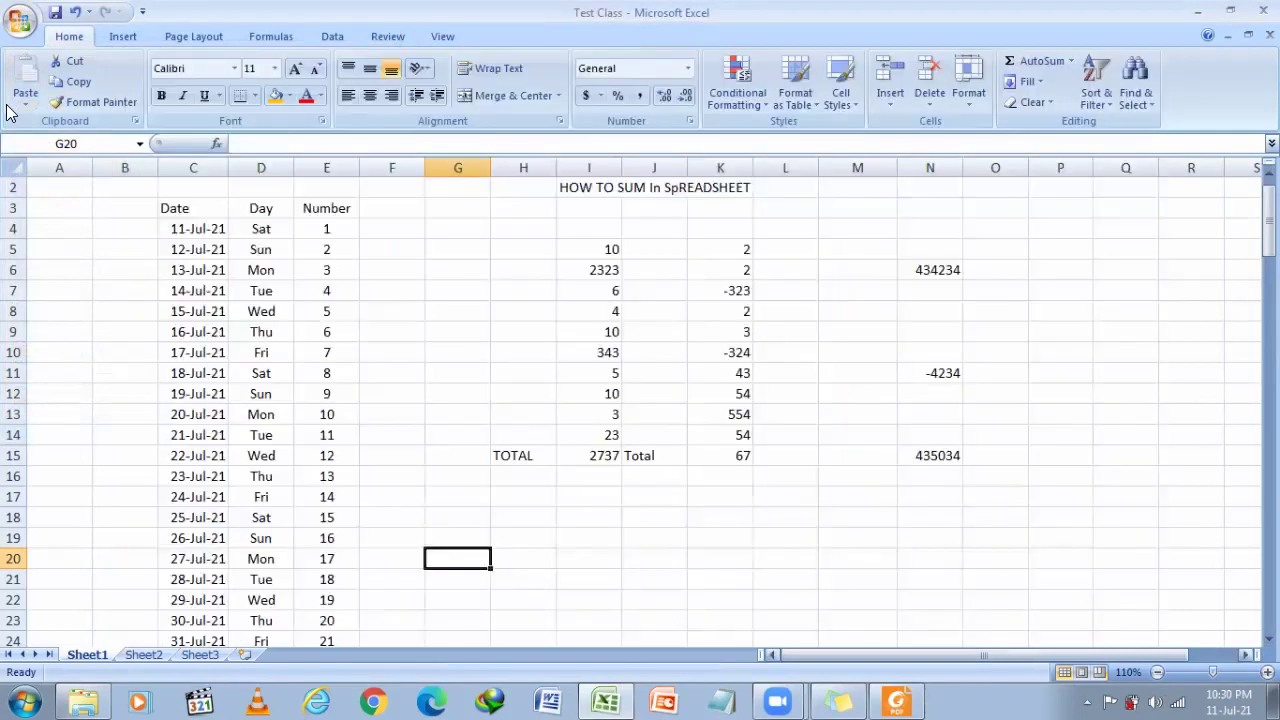
click(505, 433)
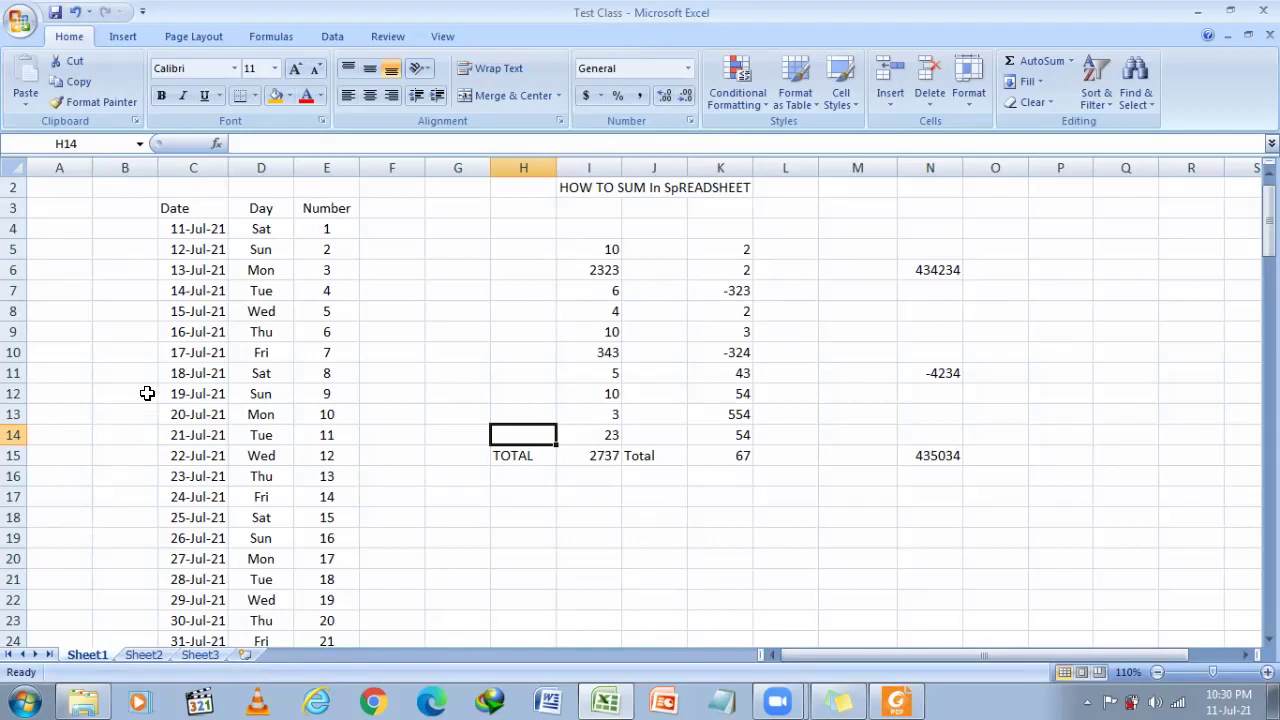
Step: Look through the contents of Sheet2, Sheet3 and Sheet1 in the workbook
click(145, 652)
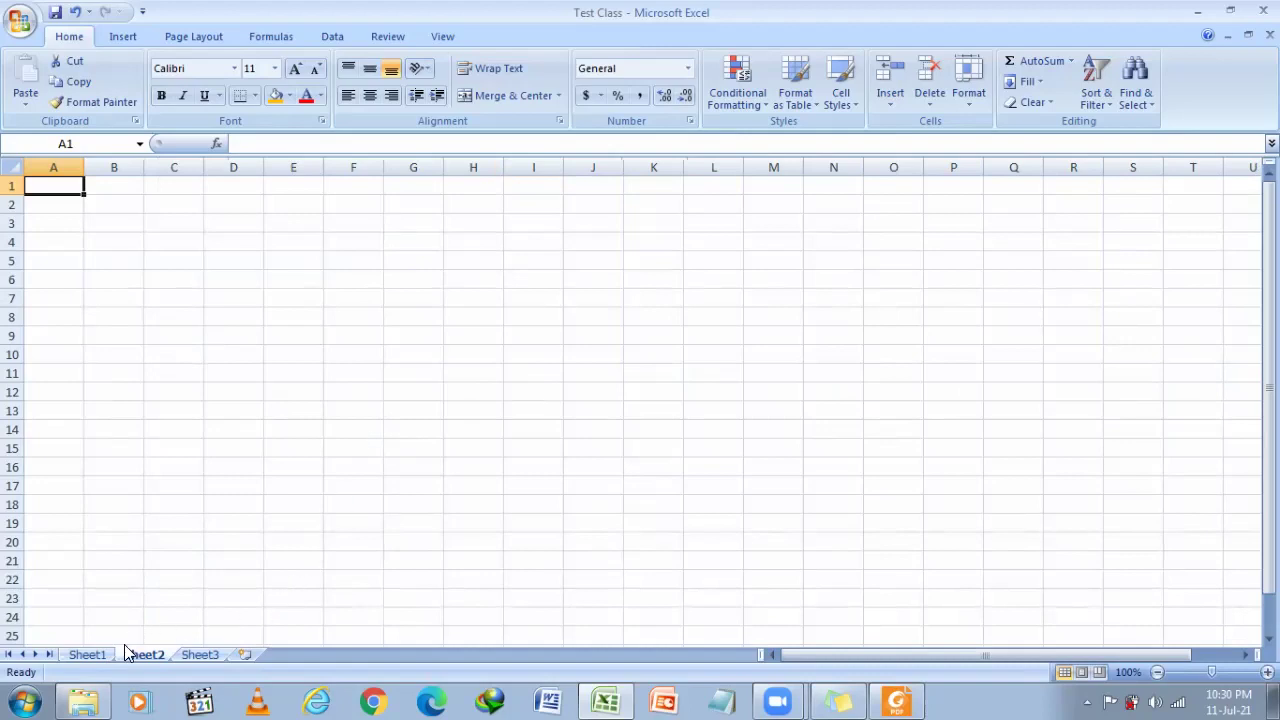
click(200, 653)
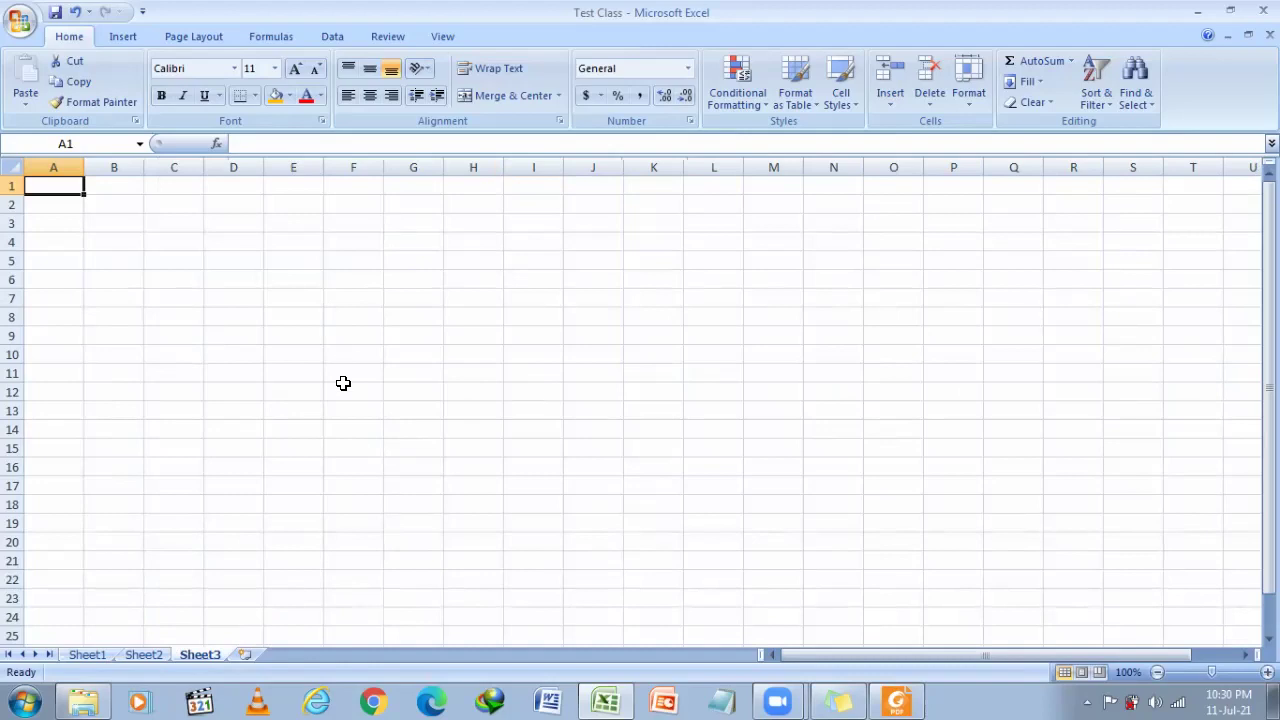
click(85, 653)
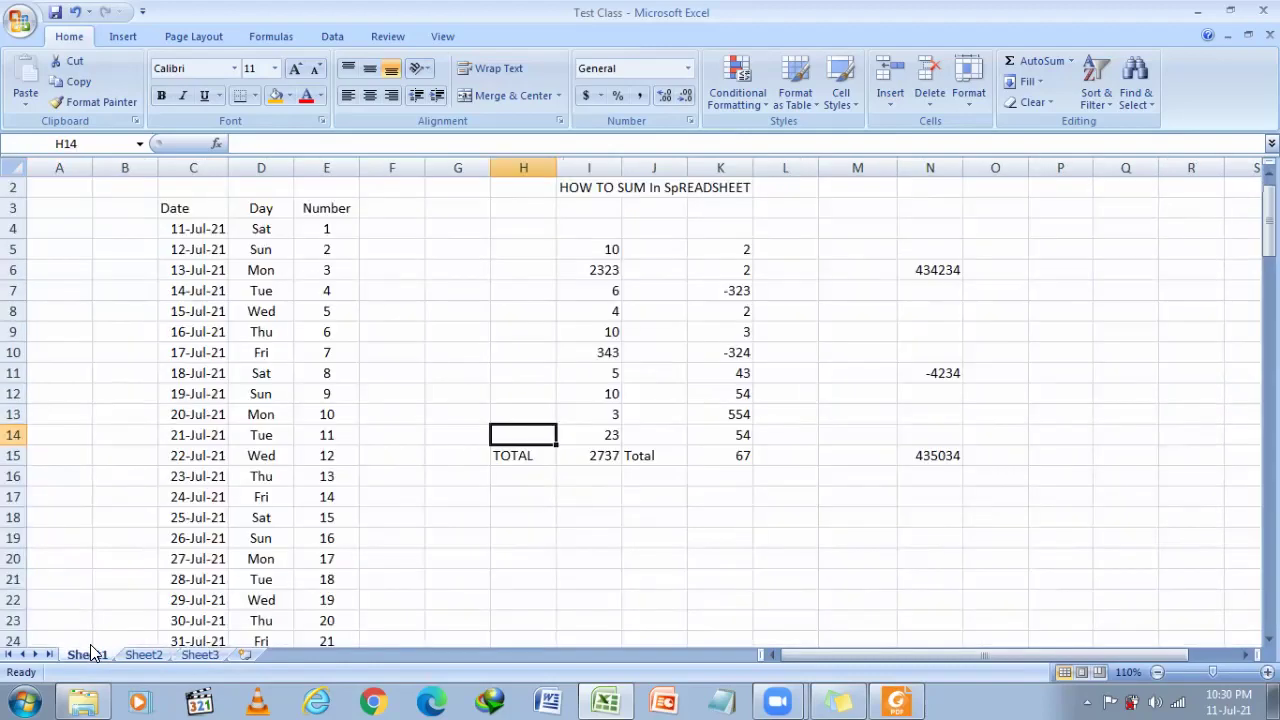
click(148, 653)
click(196, 653)
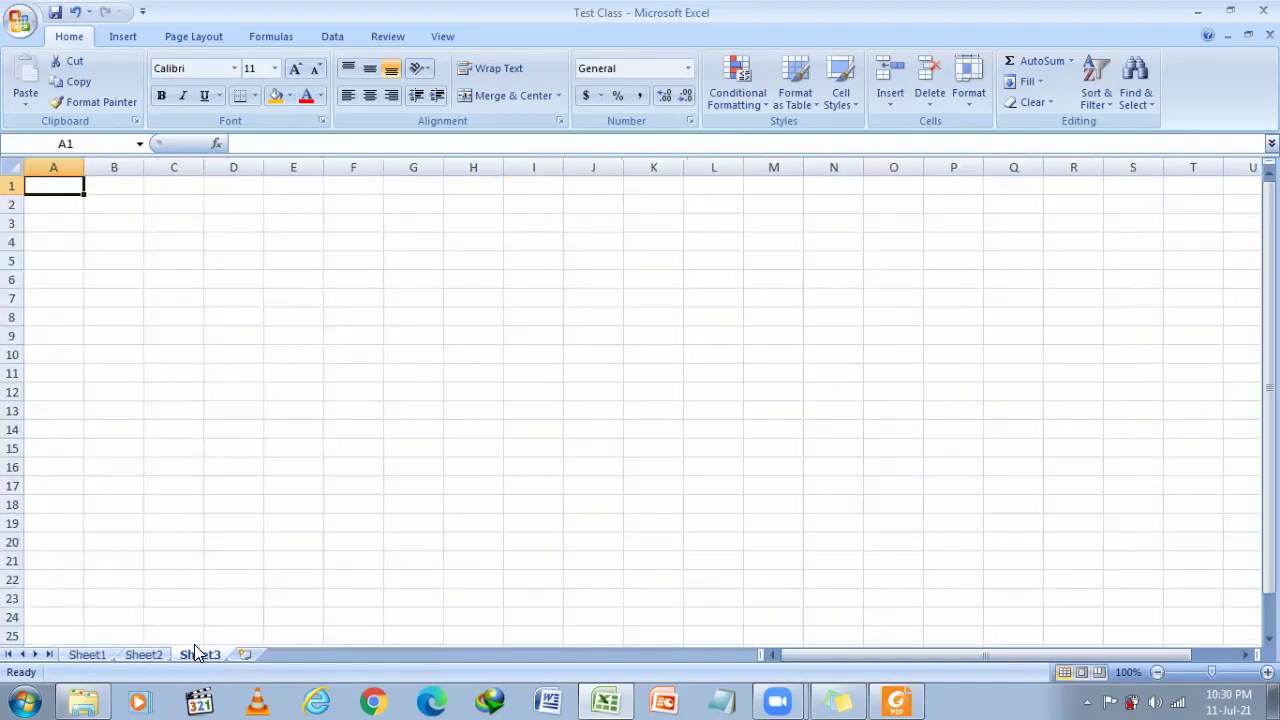
Step: Add three new worksheets after Sheet3 and return to Sheet1
click(244, 653)
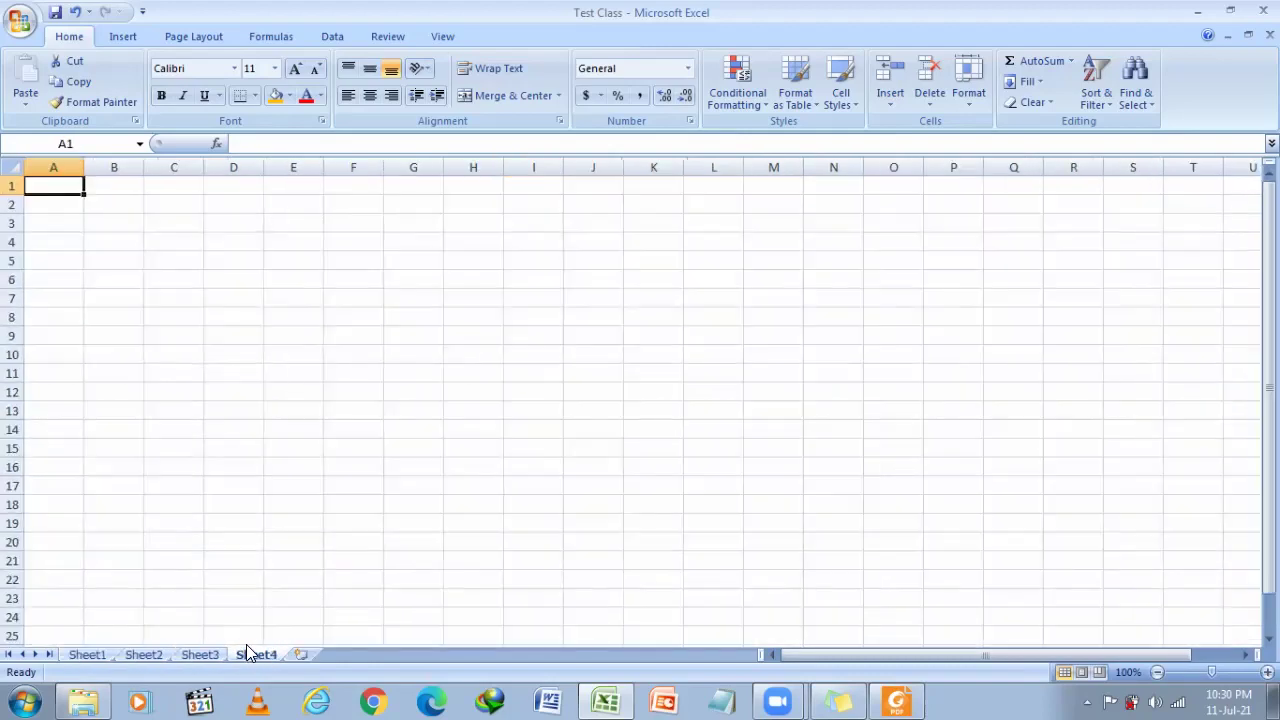
click(302, 653)
click(361, 652)
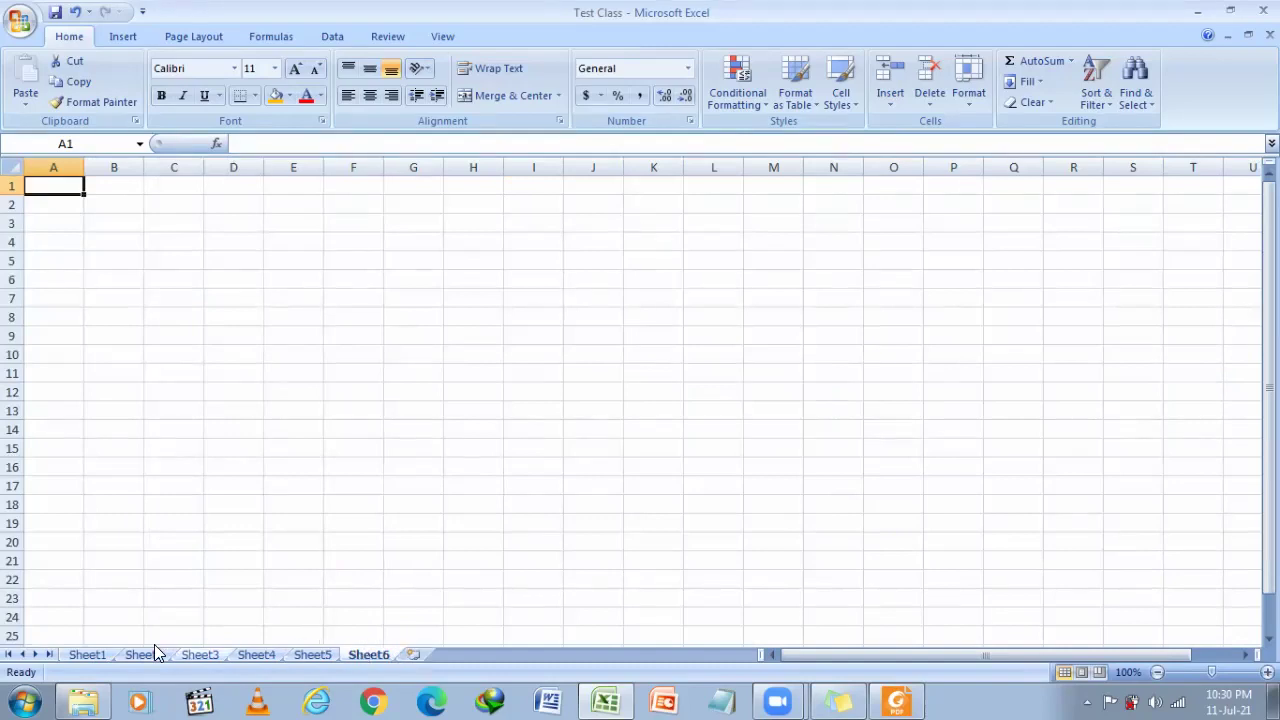
click(88, 653)
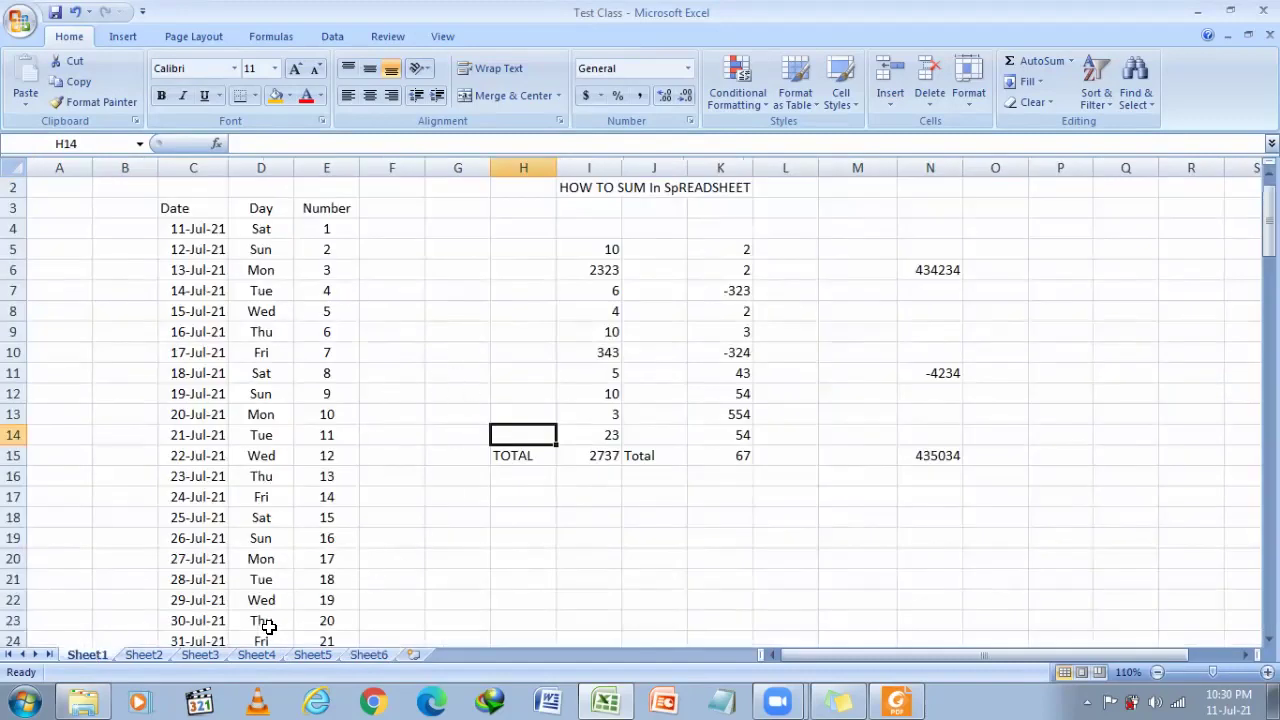
Step: On Sheet2, enter the numbers 2 through 10 down column D in cells D6:D14
click(142, 654)
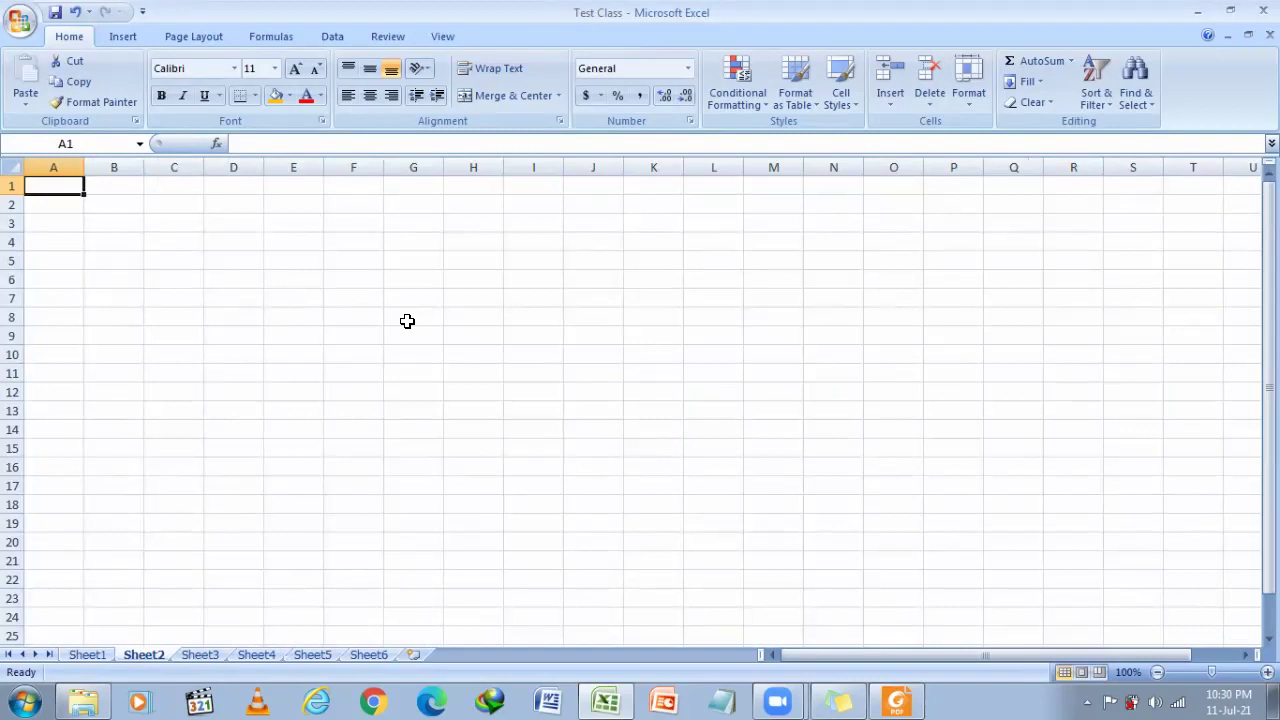
click(239, 259)
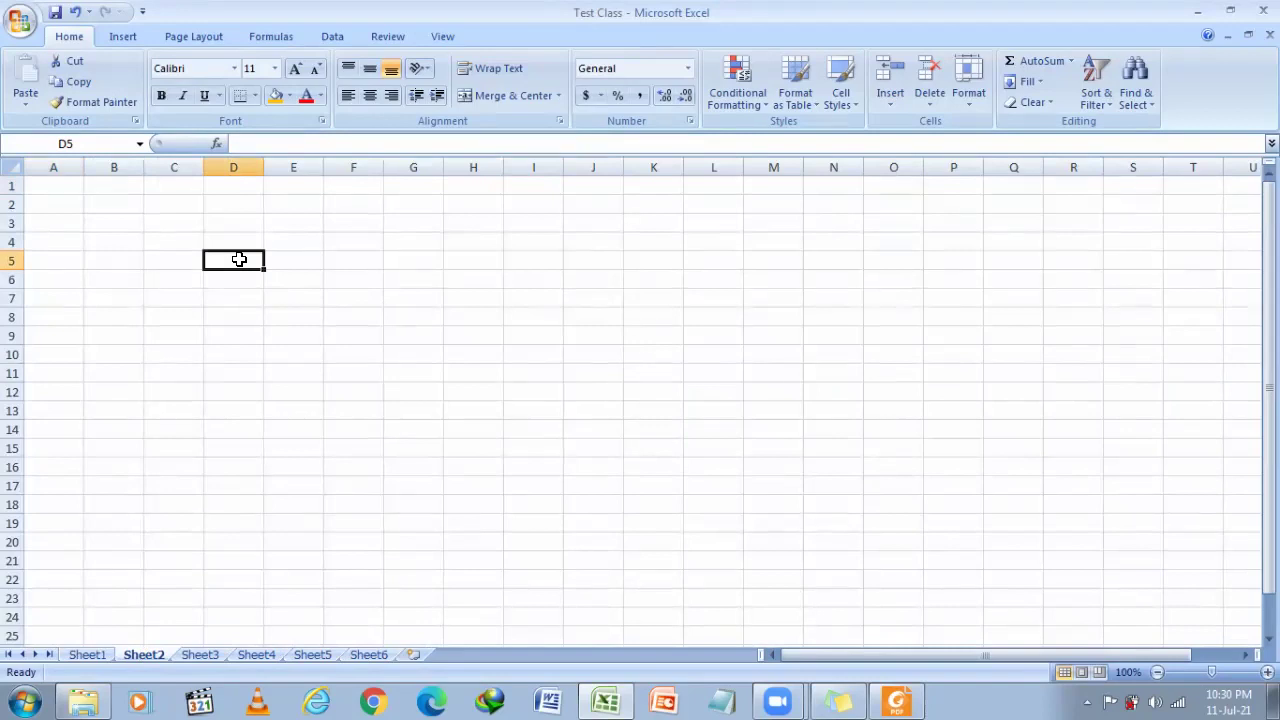
key(Return)
text(2)
key(Return)
text(3)
key(Return)
text(4)
key(Return)
text(5)
key(Return)
text(6)
key(Return)
text(7)
key(Return)
text(8)
key(Return)
text(9)
key(Return)
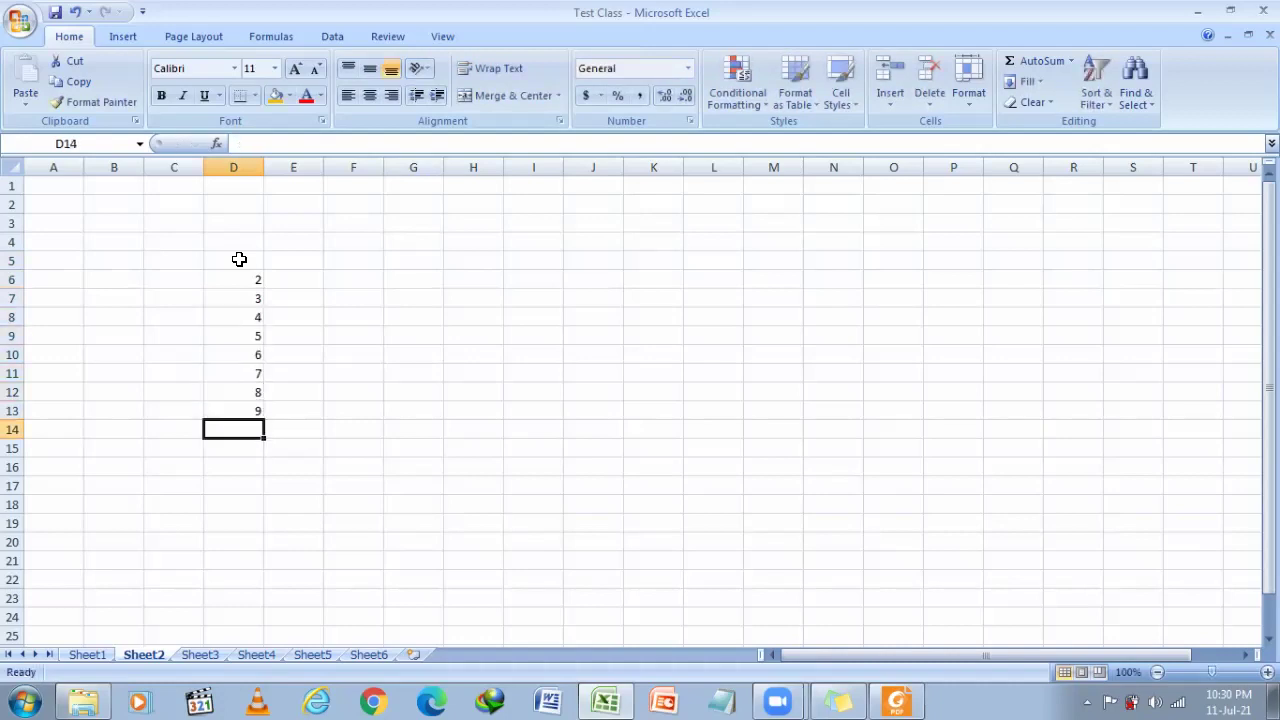
text(10)
key(Tab)
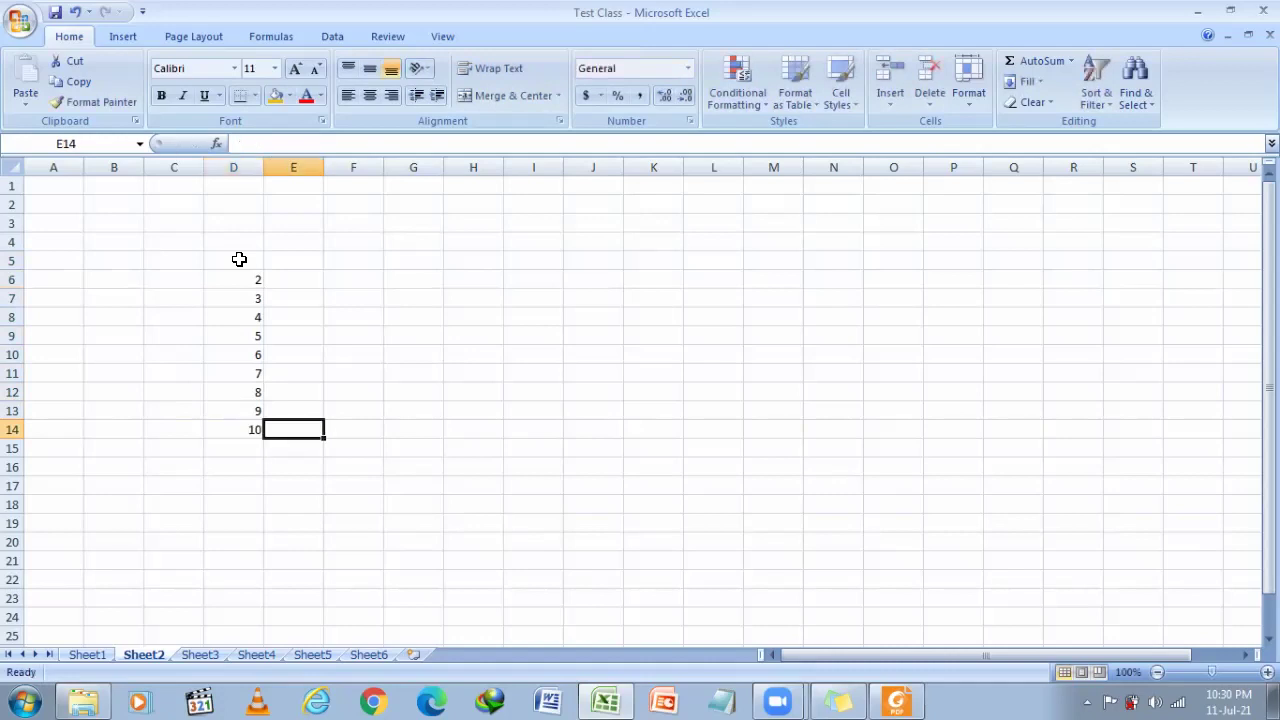
Step: Enter the headings X in D5 and Y in E5 above the number columns
click(244, 257)
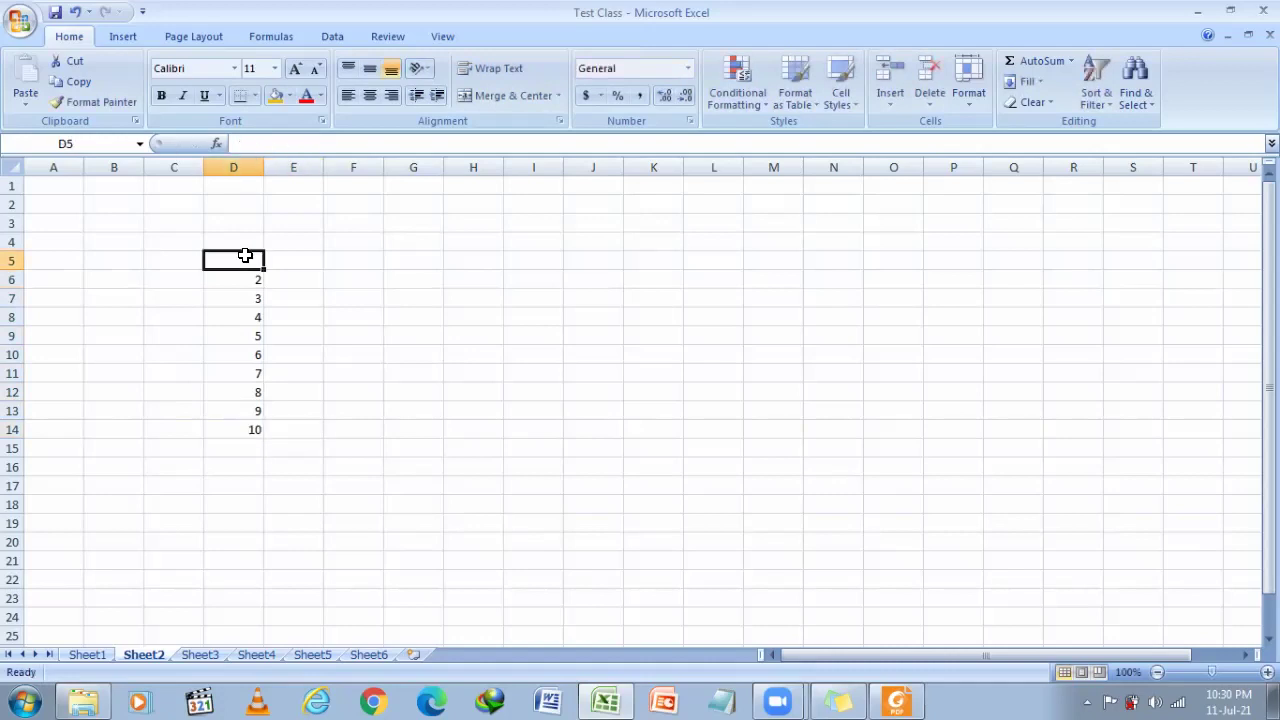
text(x)
click(300, 256)
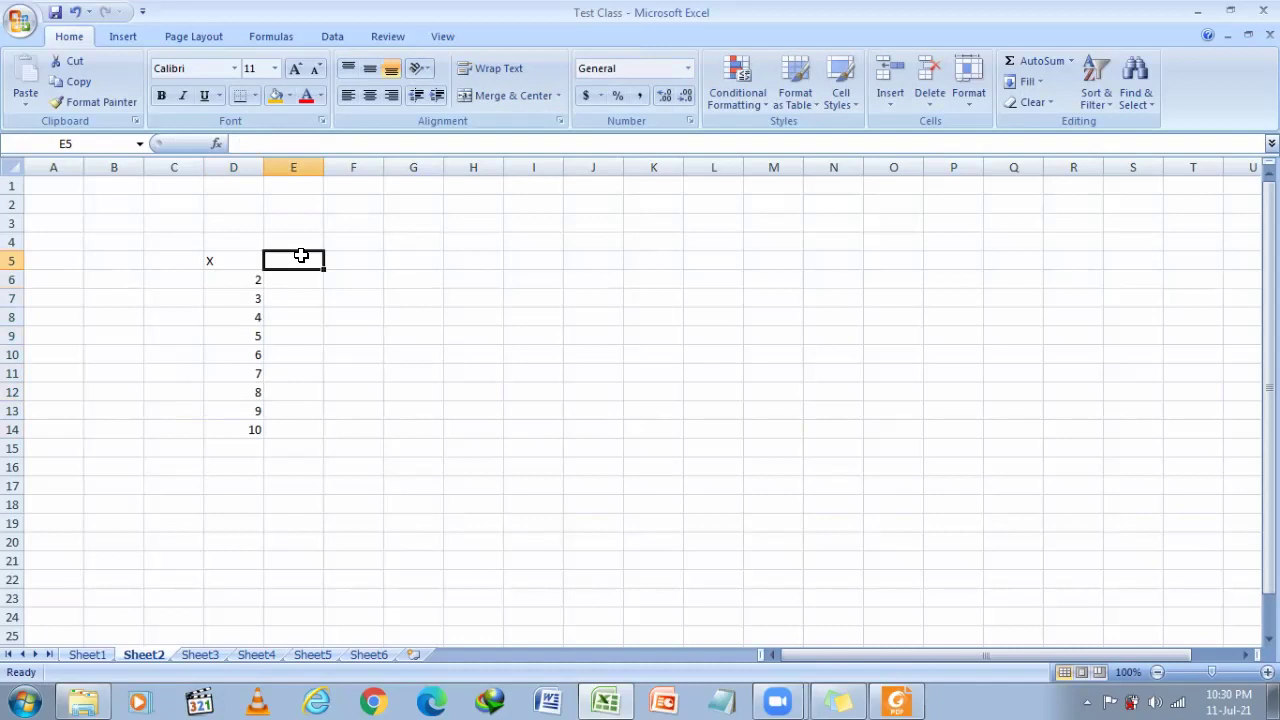
text(Y)
key(Return)
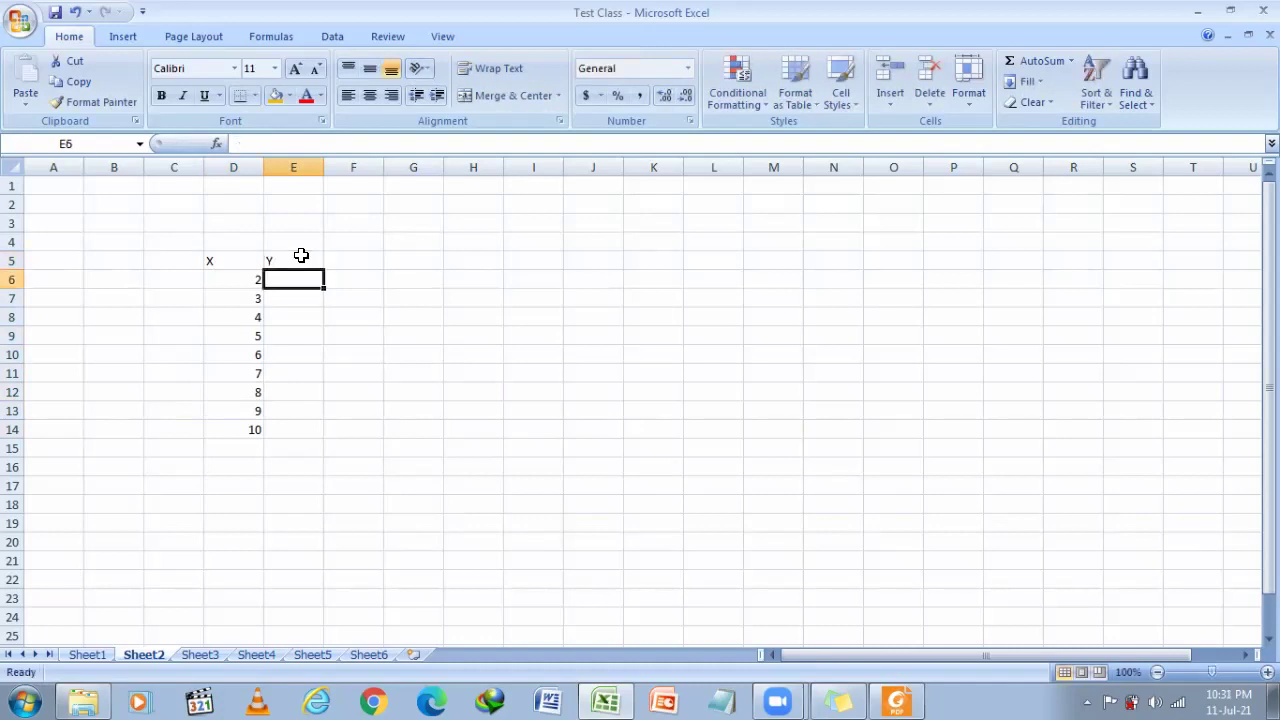
Step: Enter the Y values 10 through 90 in increments of ten down cells E6:E14
text(10)
key(Return)
text(1)
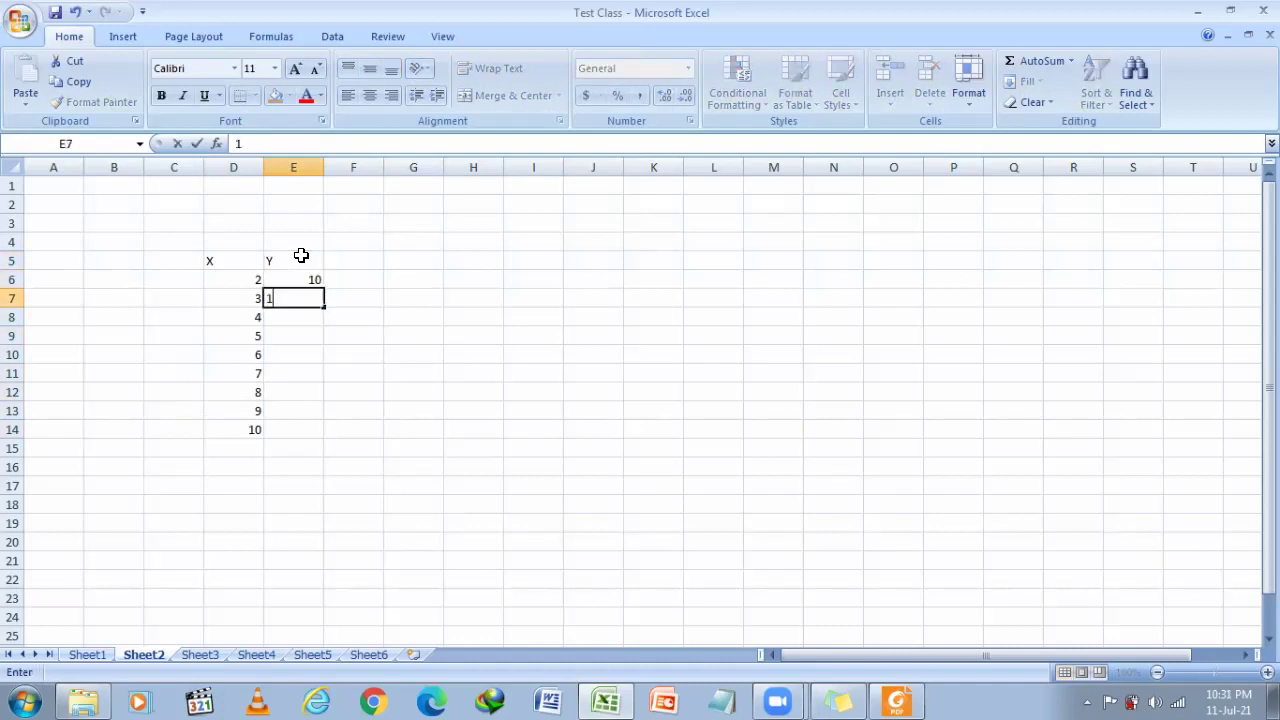
text(0)
key(Return)
text(20)
key(Return)
text(40)
key(Return)
text(50)
key(Return)
text(6)
key(Return)
text(70)
key(Return)
text(80)
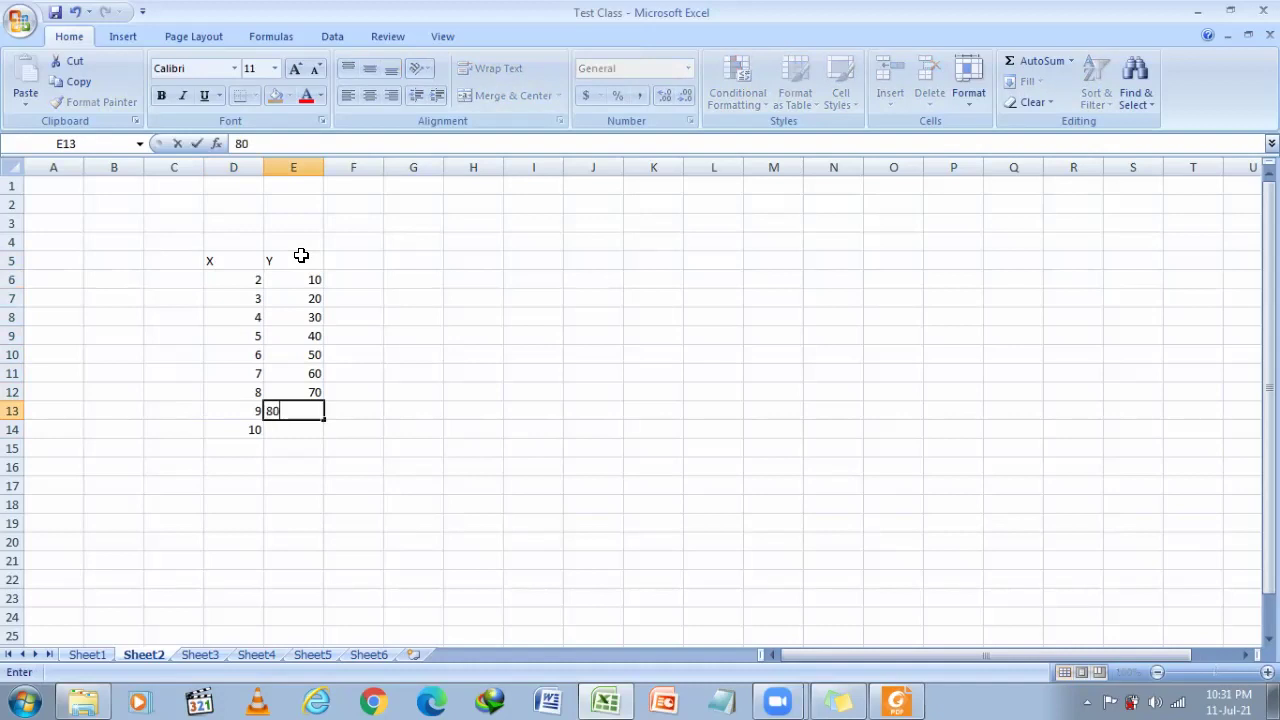
key(Return)
text(80)
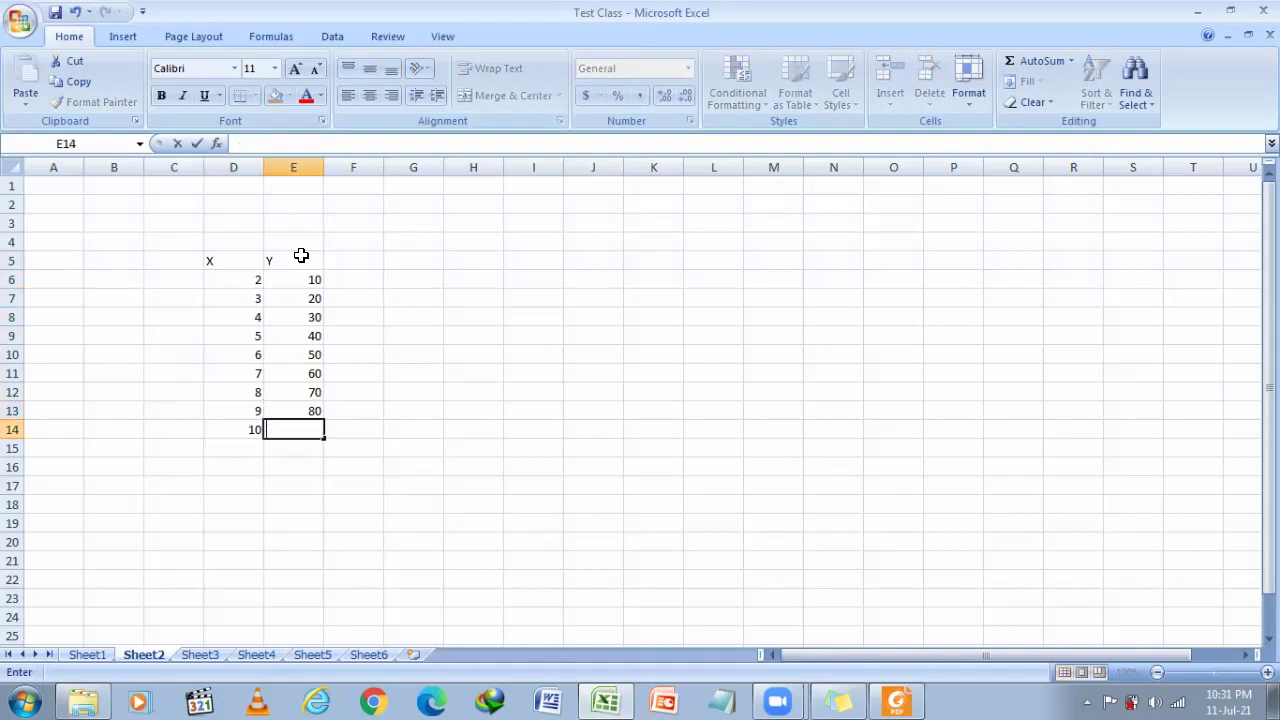
click(457, 278)
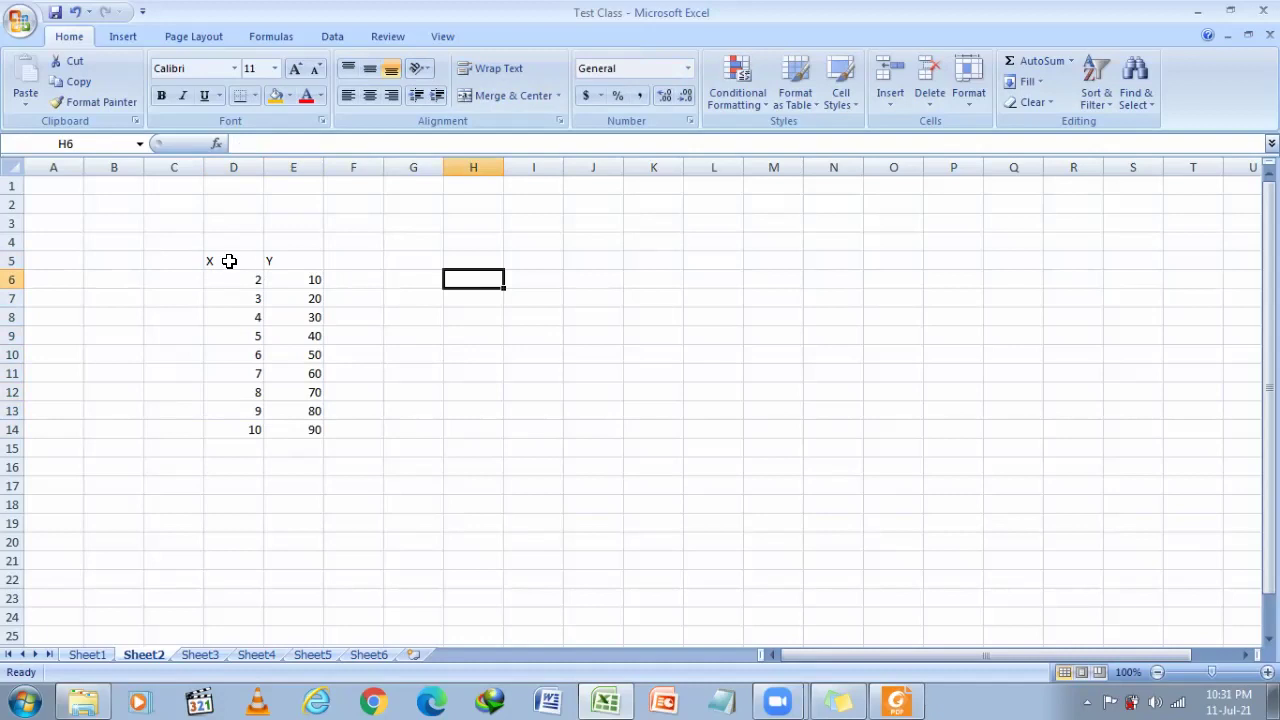
Step: Insert a 3-D clustered column chart from the X and Y data in D5:E14
drag(229, 261, 307, 426)
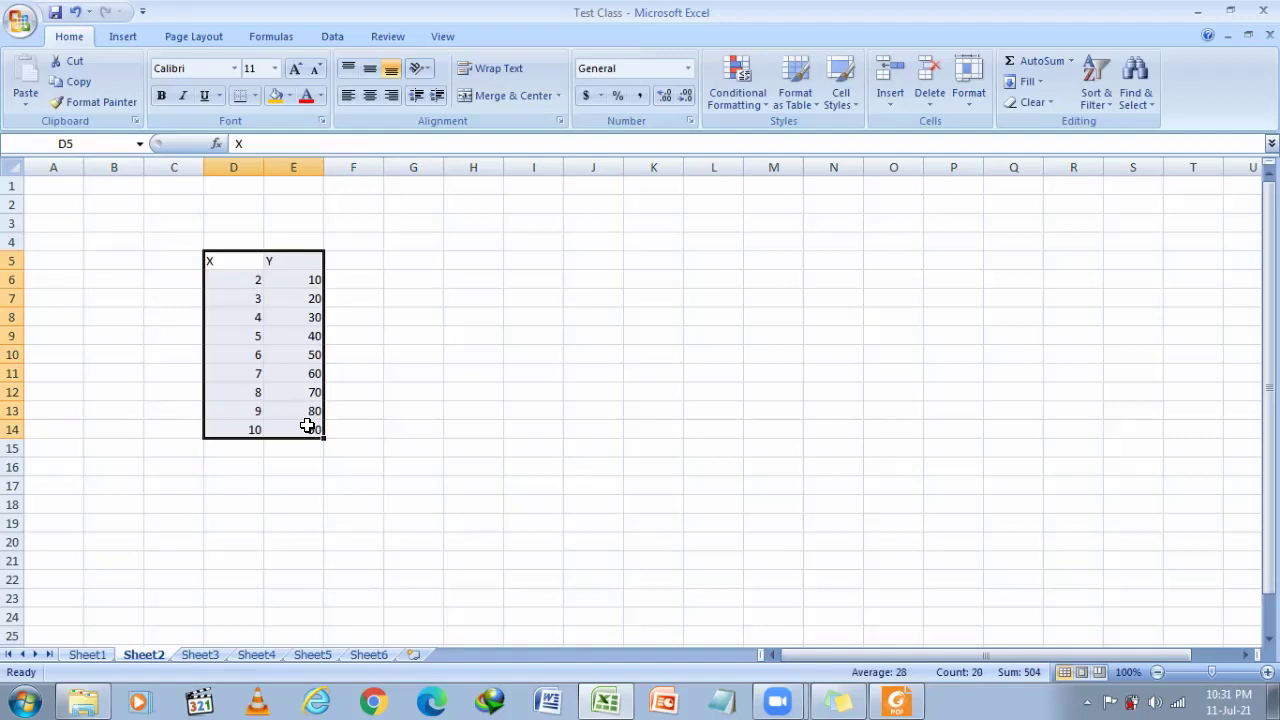
click(113, 38)
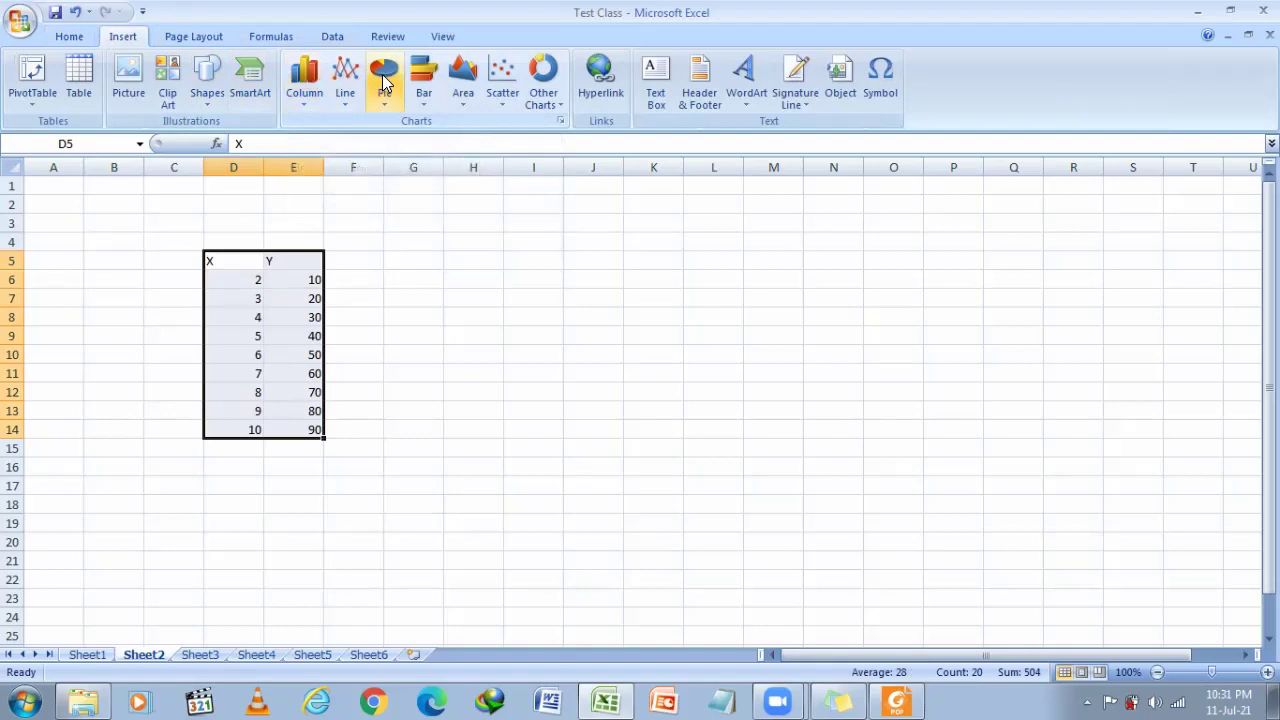
click(305, 80)
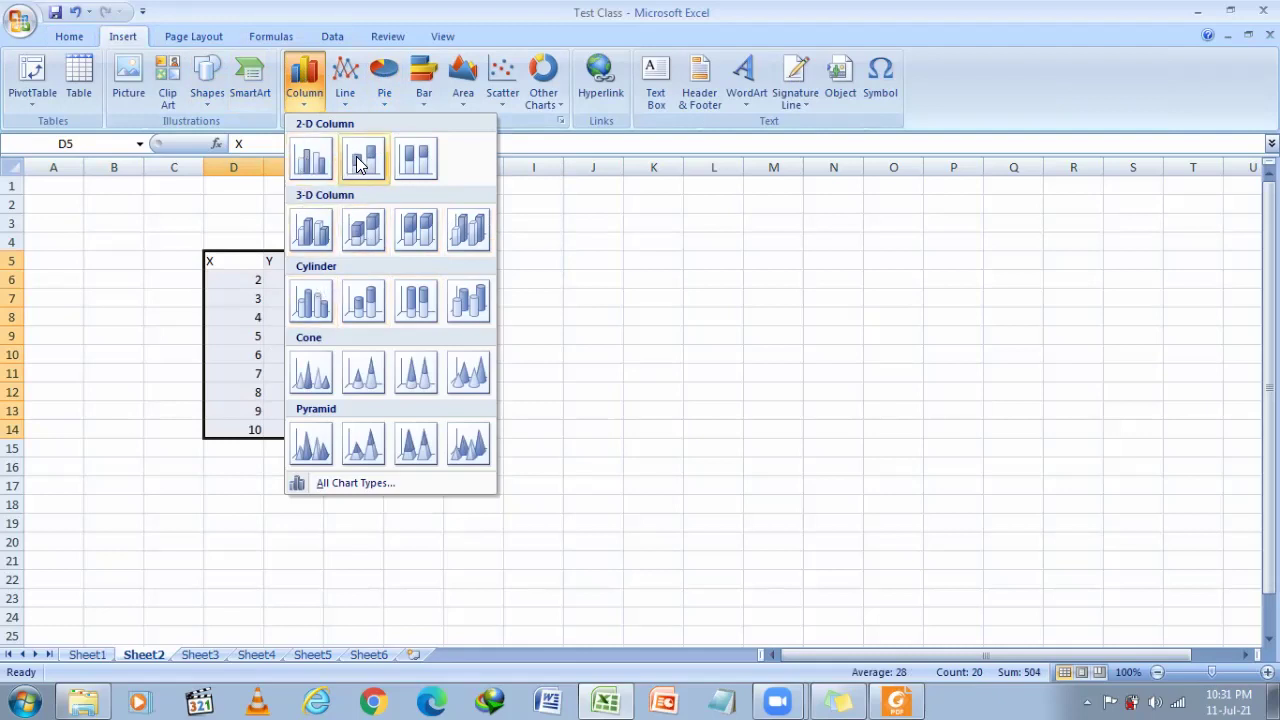
click(322, 230)
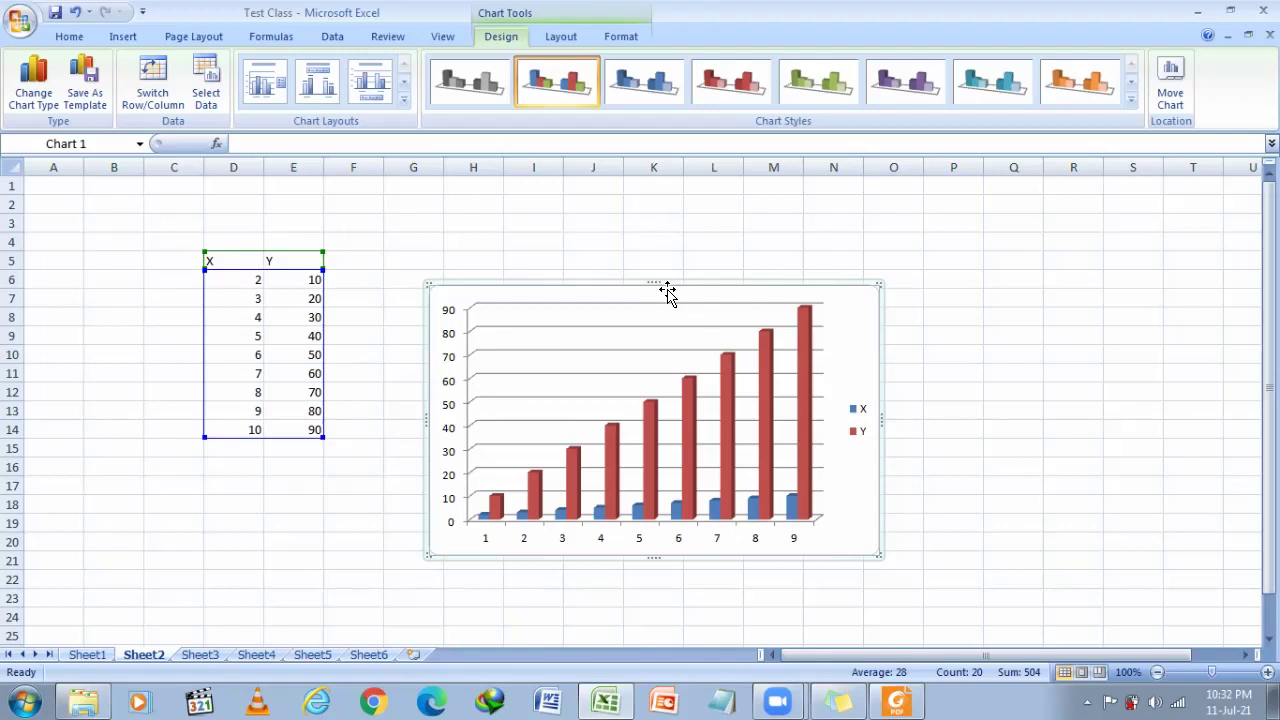
Step: Move the column chart well to the right of the data and shrink it to cover about P4:T17
drag(659, 289, 592, 262)
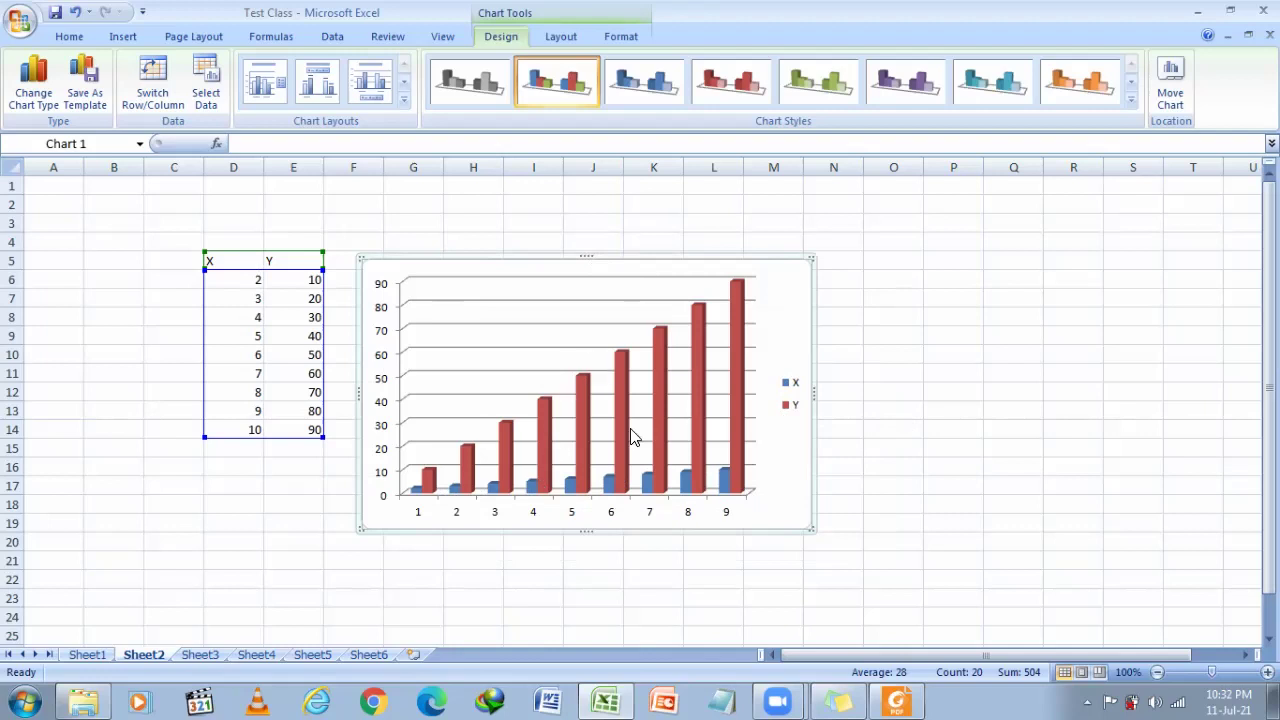
mouse_move(731, 378)
drag(673, 261, 1043, 214)
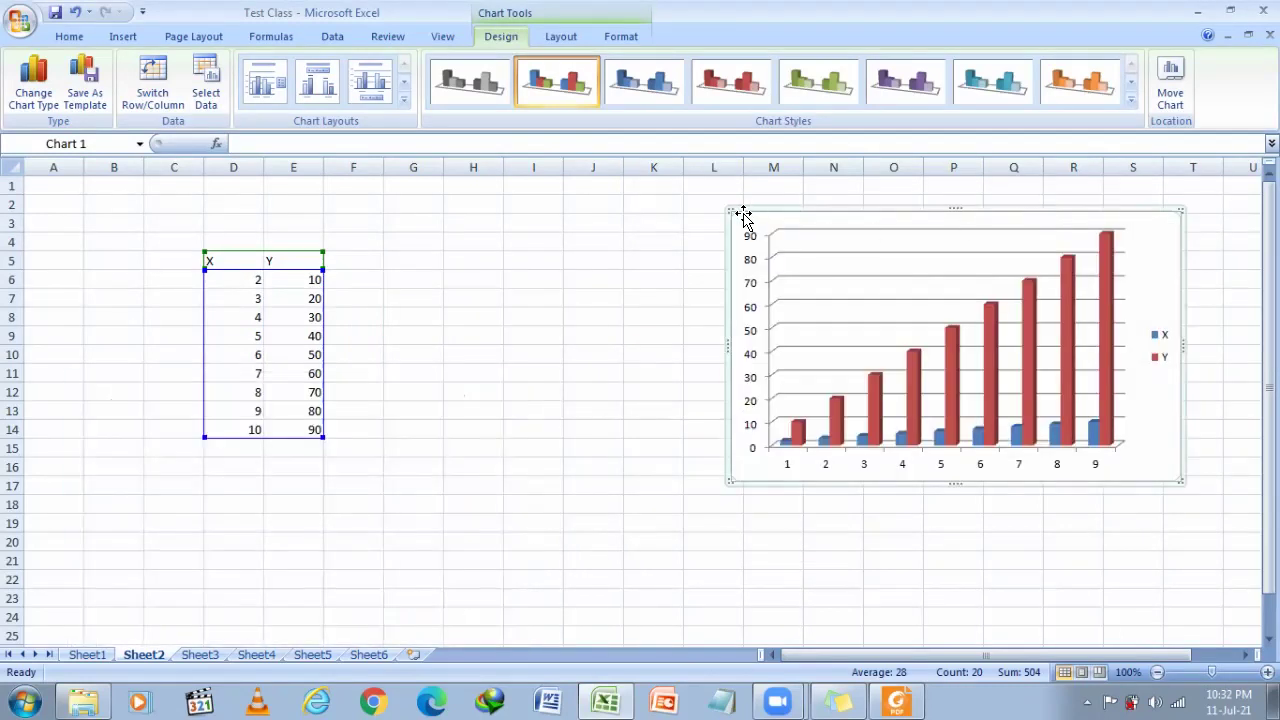
drag(730, 211, 964, 243)
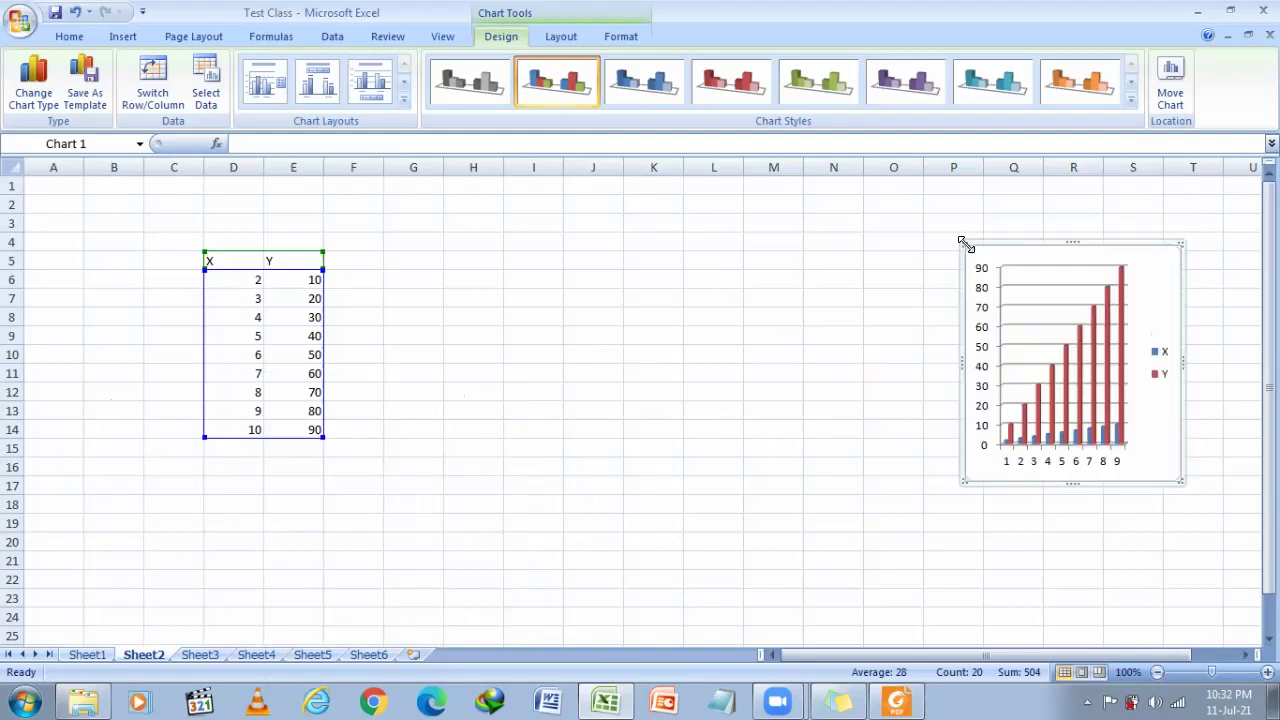
click(243, 260)
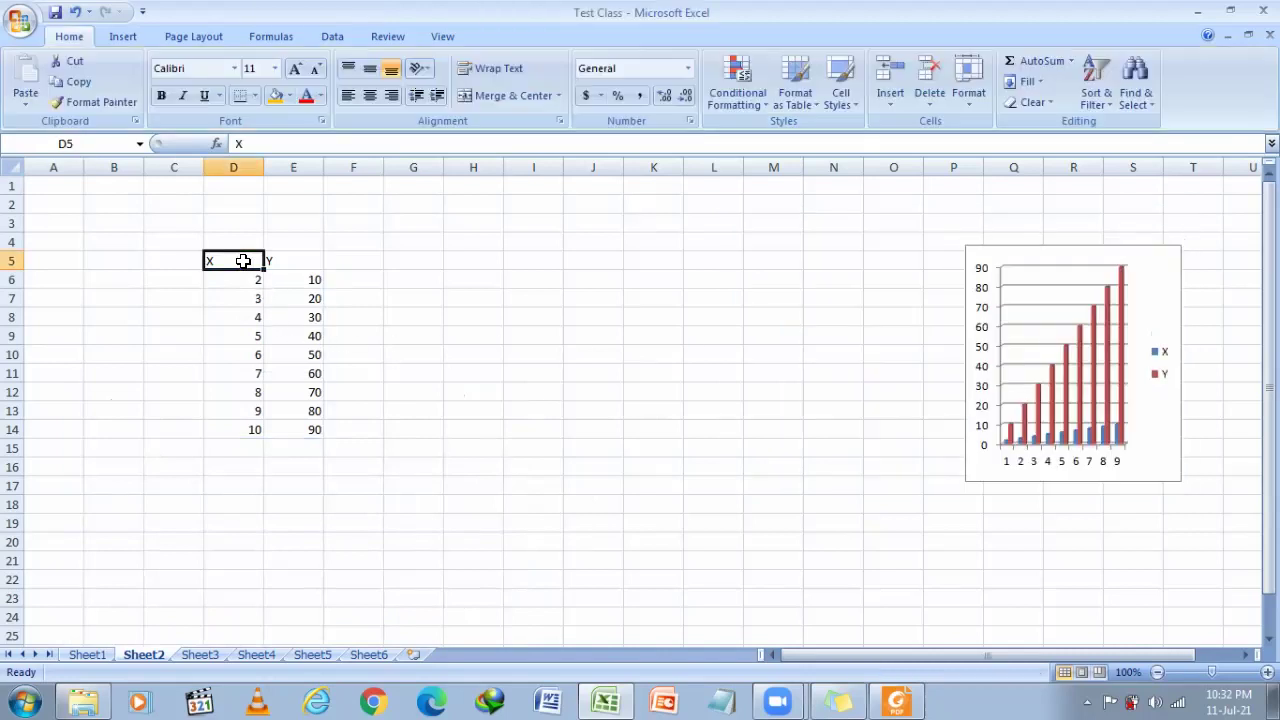
key(Right)
key(Left)
key(Right)
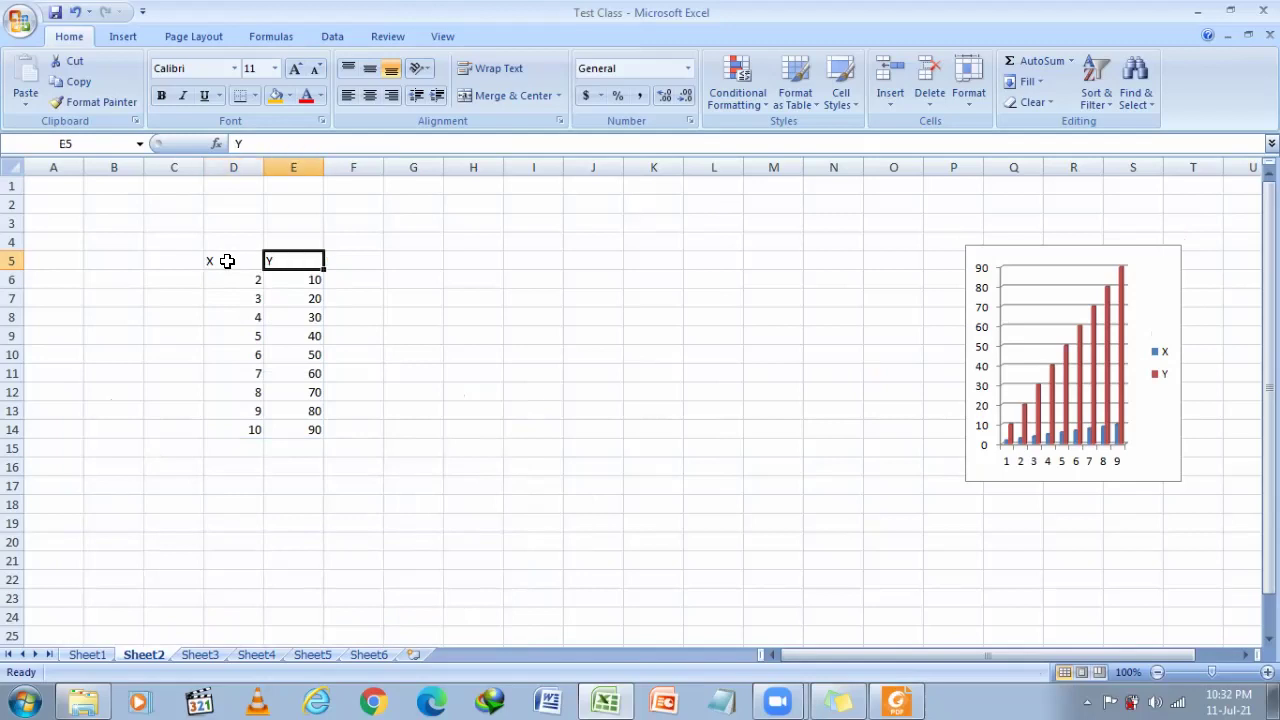
key(Down)
key(Left)
key(Right)
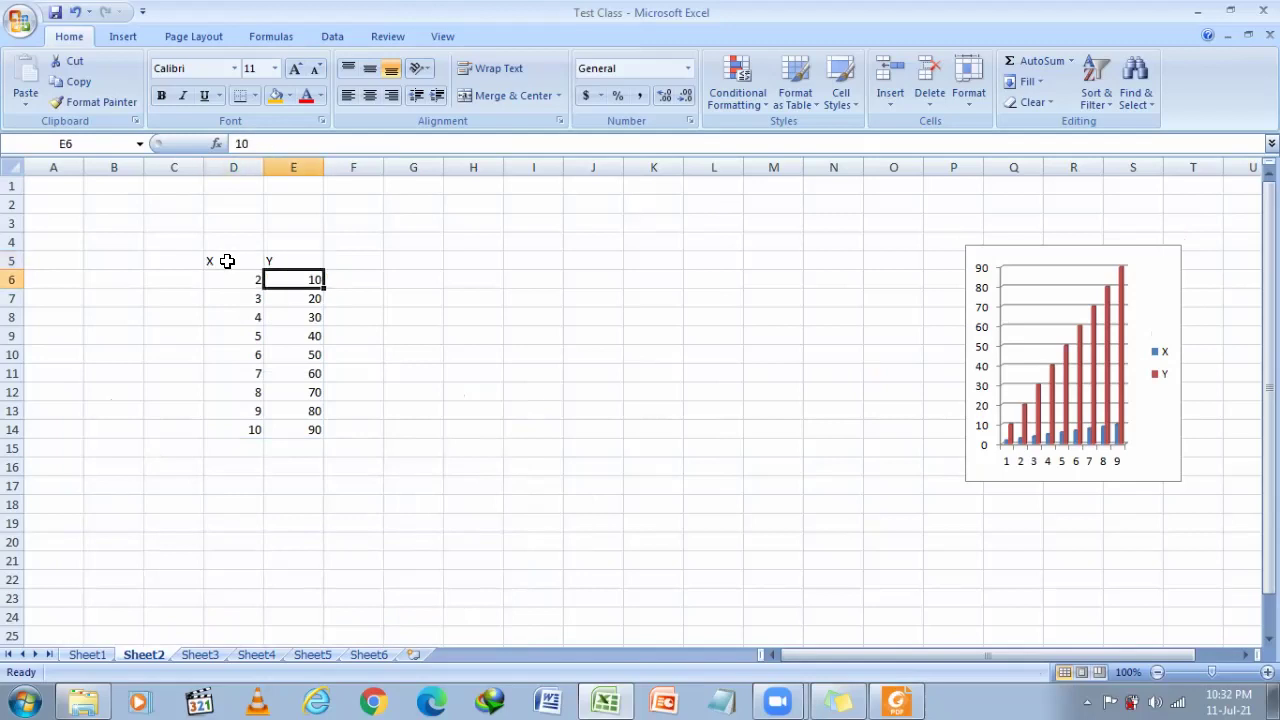
Step: Enter the letters A through H down cells G5:G12, one letter per cell
key(Right)
key(Up)
key(Right)
key(Left)
key(Right)
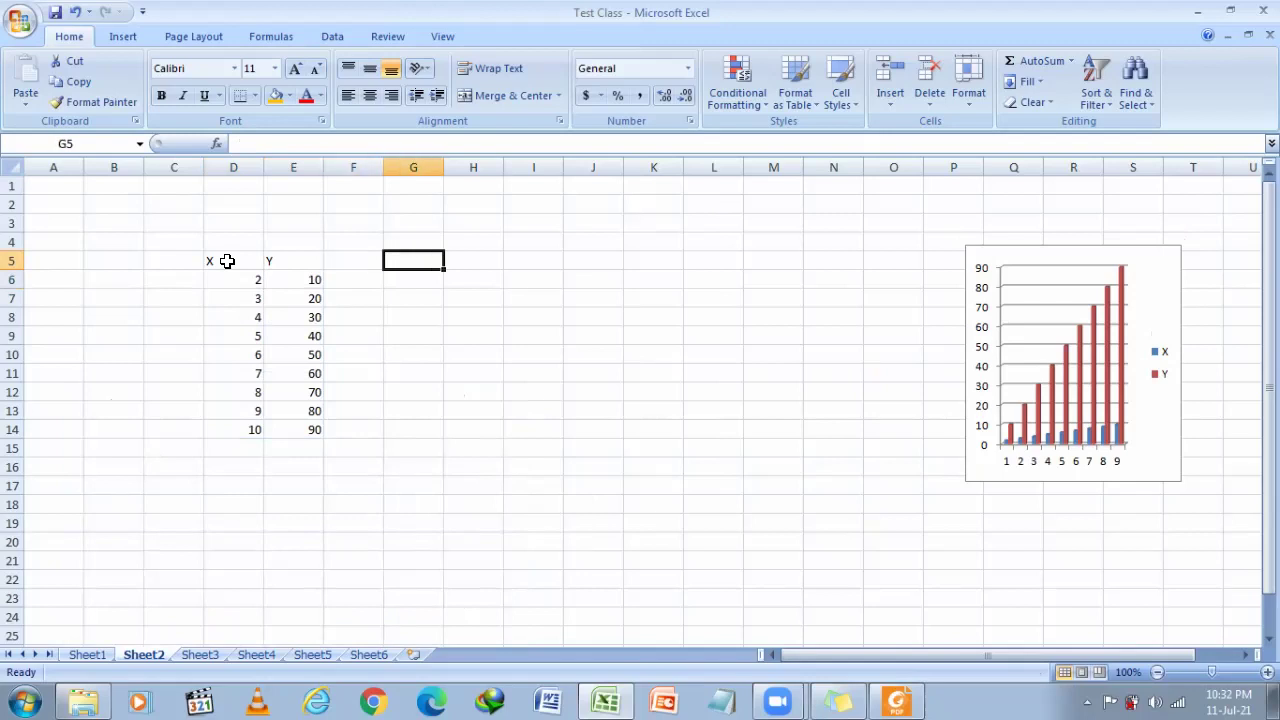
key(Down)
key(Up)
text(A)
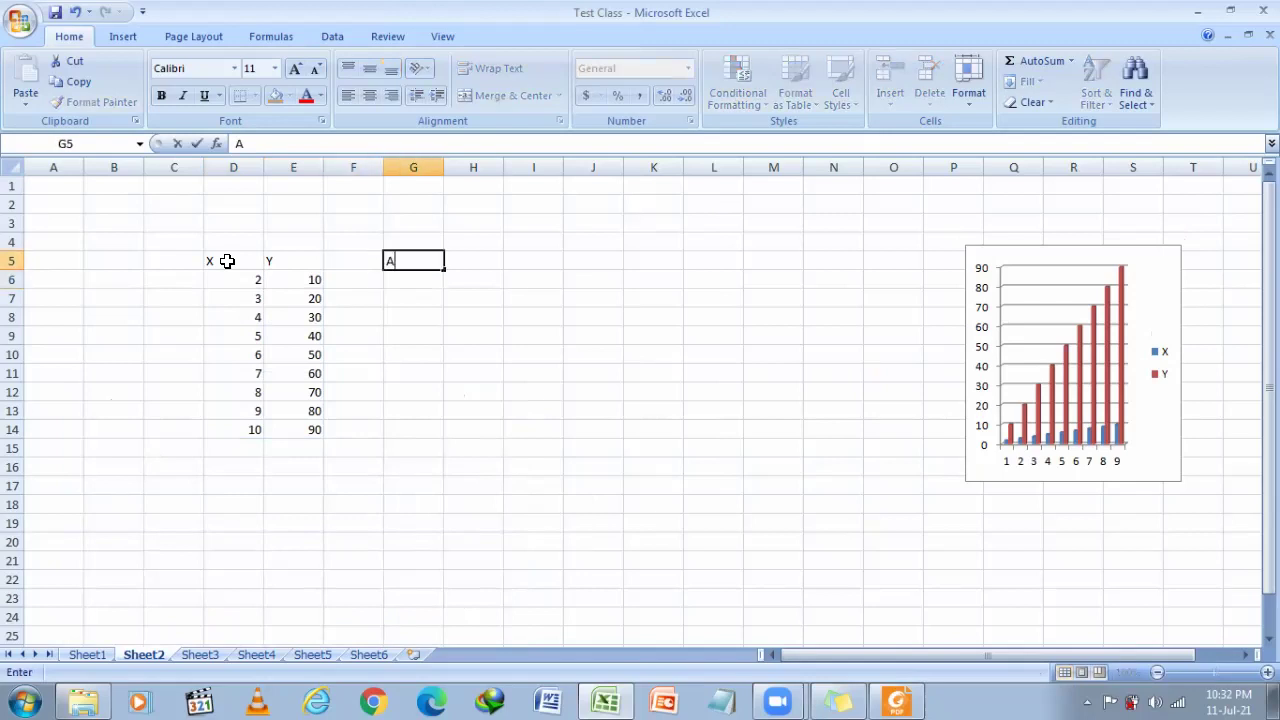
key(shift+Down)
key(Down)
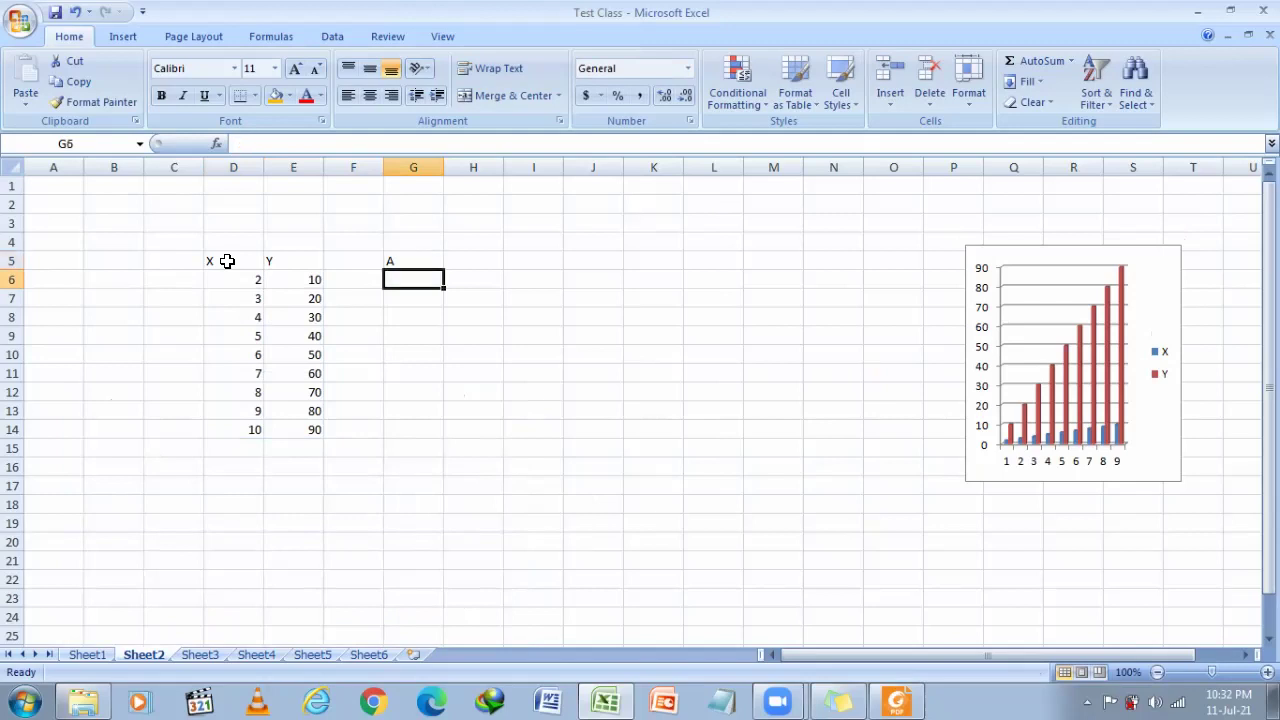
text(B)
key(Return)
text(C)
key(Return)
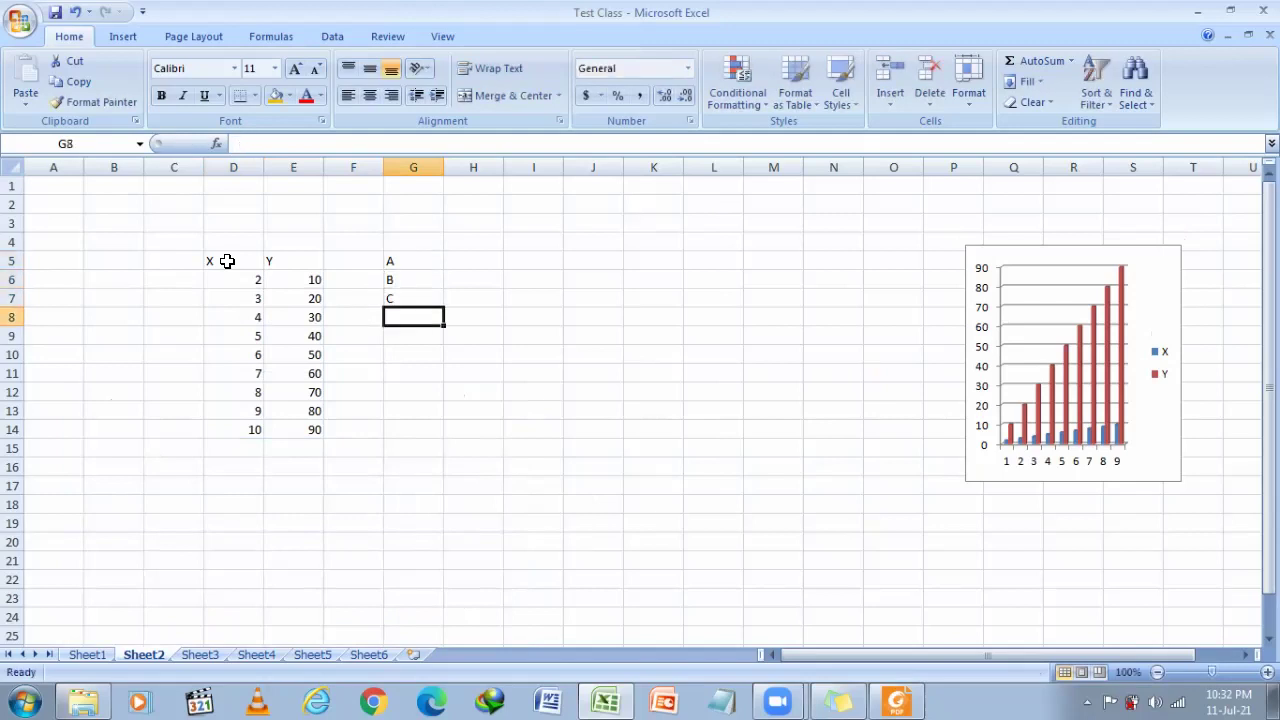
text(D)
key(Return)
text(E)
key(Return)
text(F)
key(Return)
text(G)
key(Return)
text(H)
key(Tab)
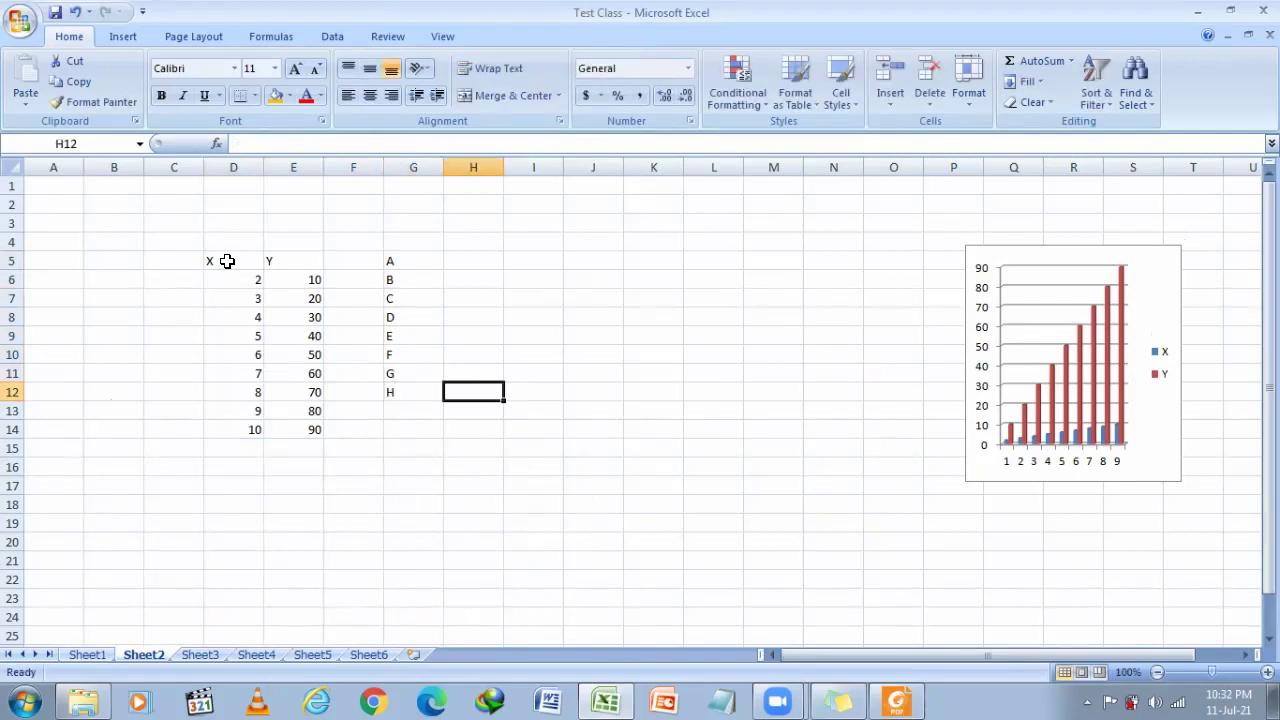
Step: Clear the letter H from cell G12 so the list ends at G
key(Return)
key(Up)
key(Up)
key(Up)
key(Up)
key(Up)
key(Up)
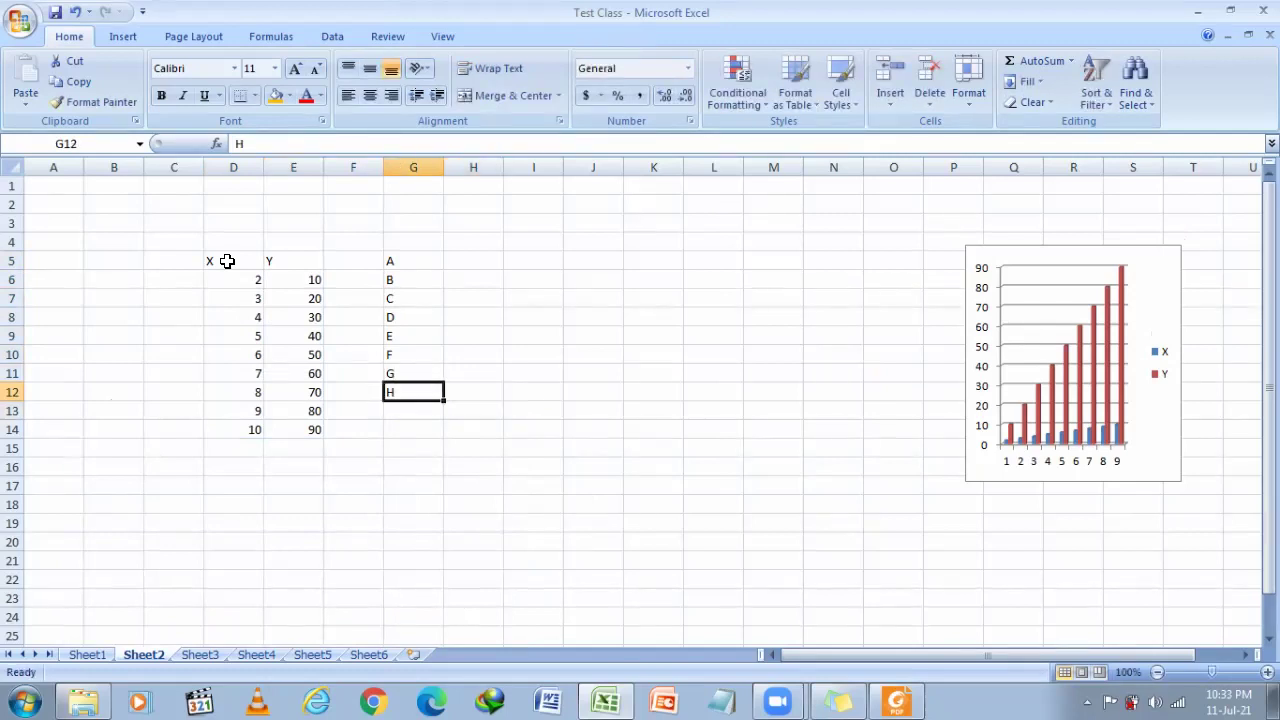
key(Up)
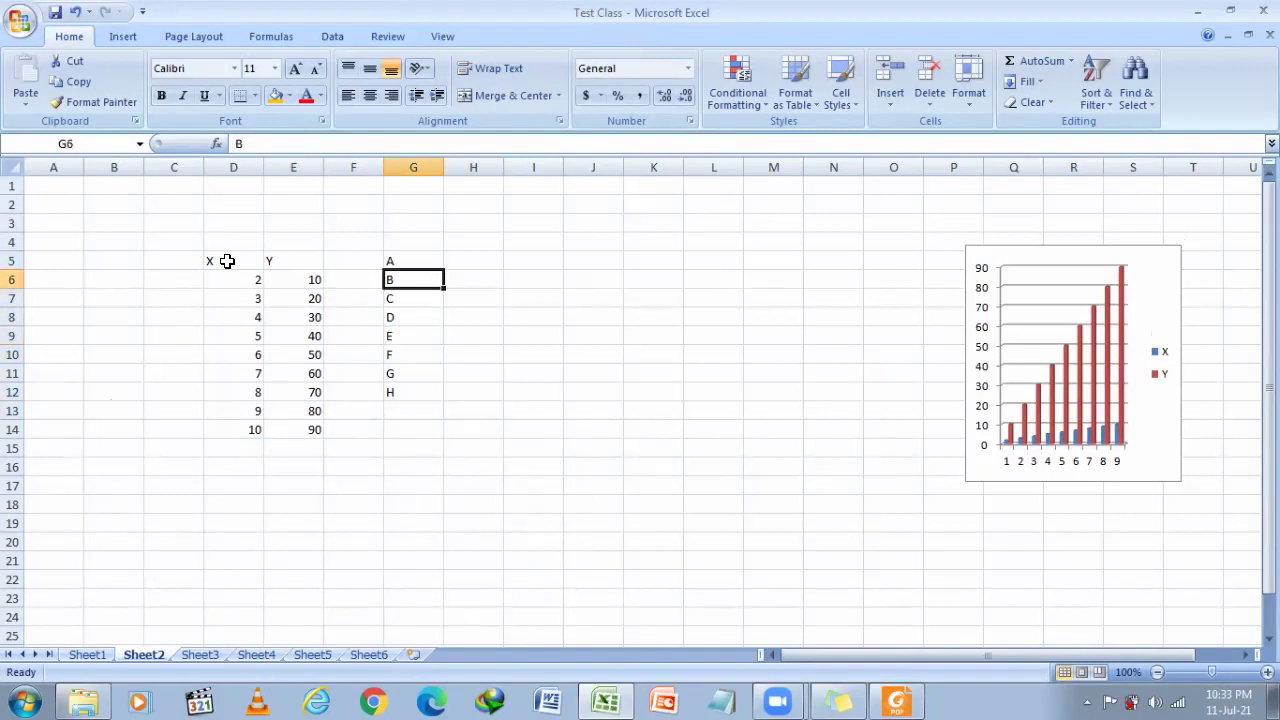
key(Down)
key(Down)
key(Down)
key(Down)
key(Down)
key(Down)
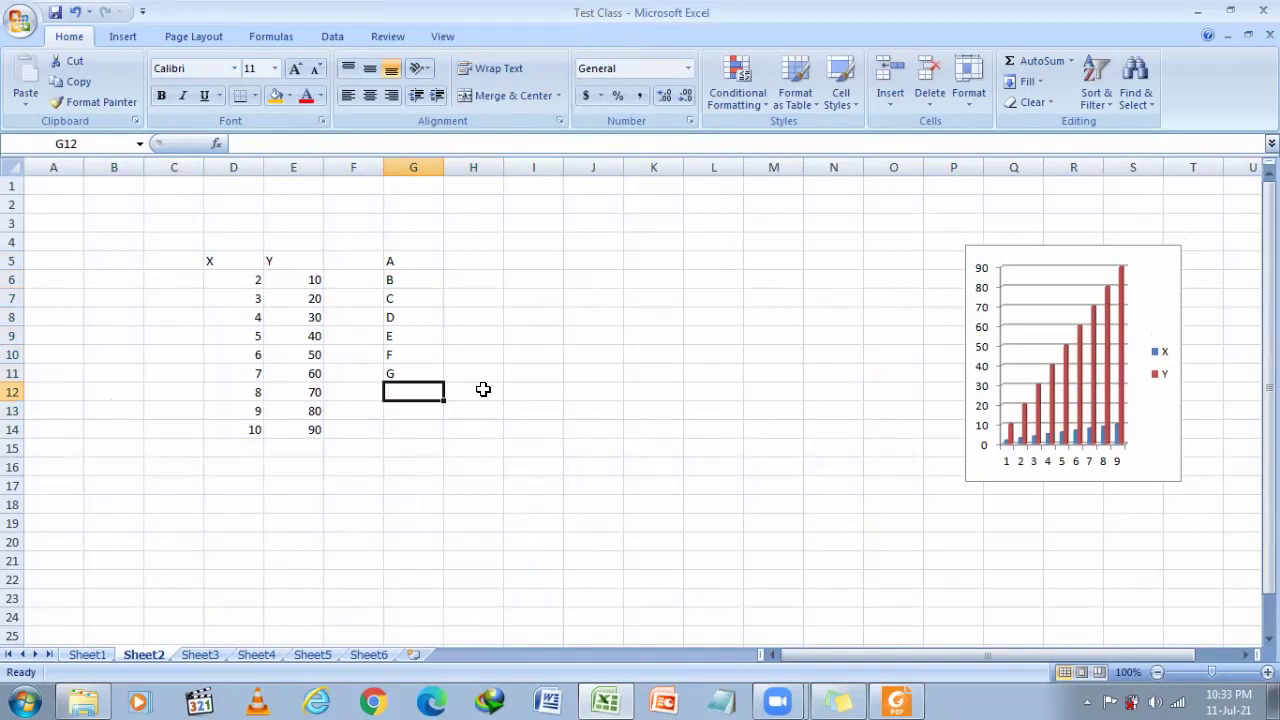
Step: Enter the value 60 in H11 beside the letter G
click(483, 376)
text(60)
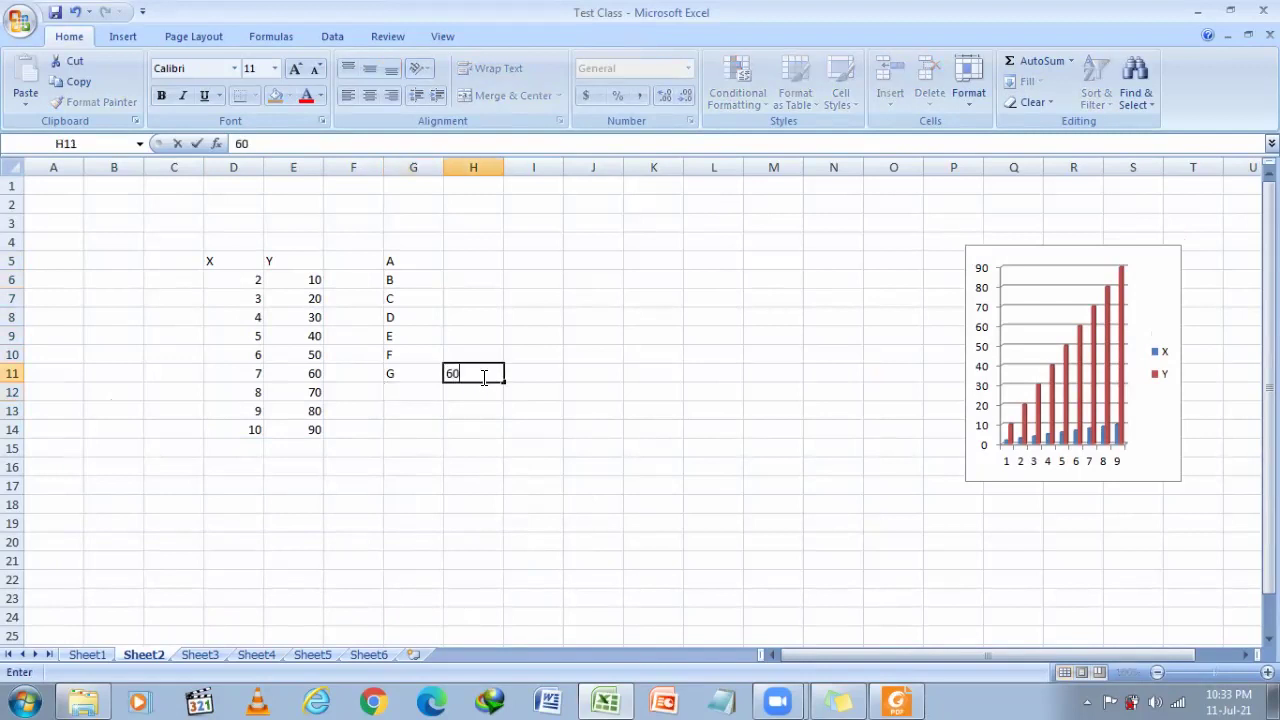